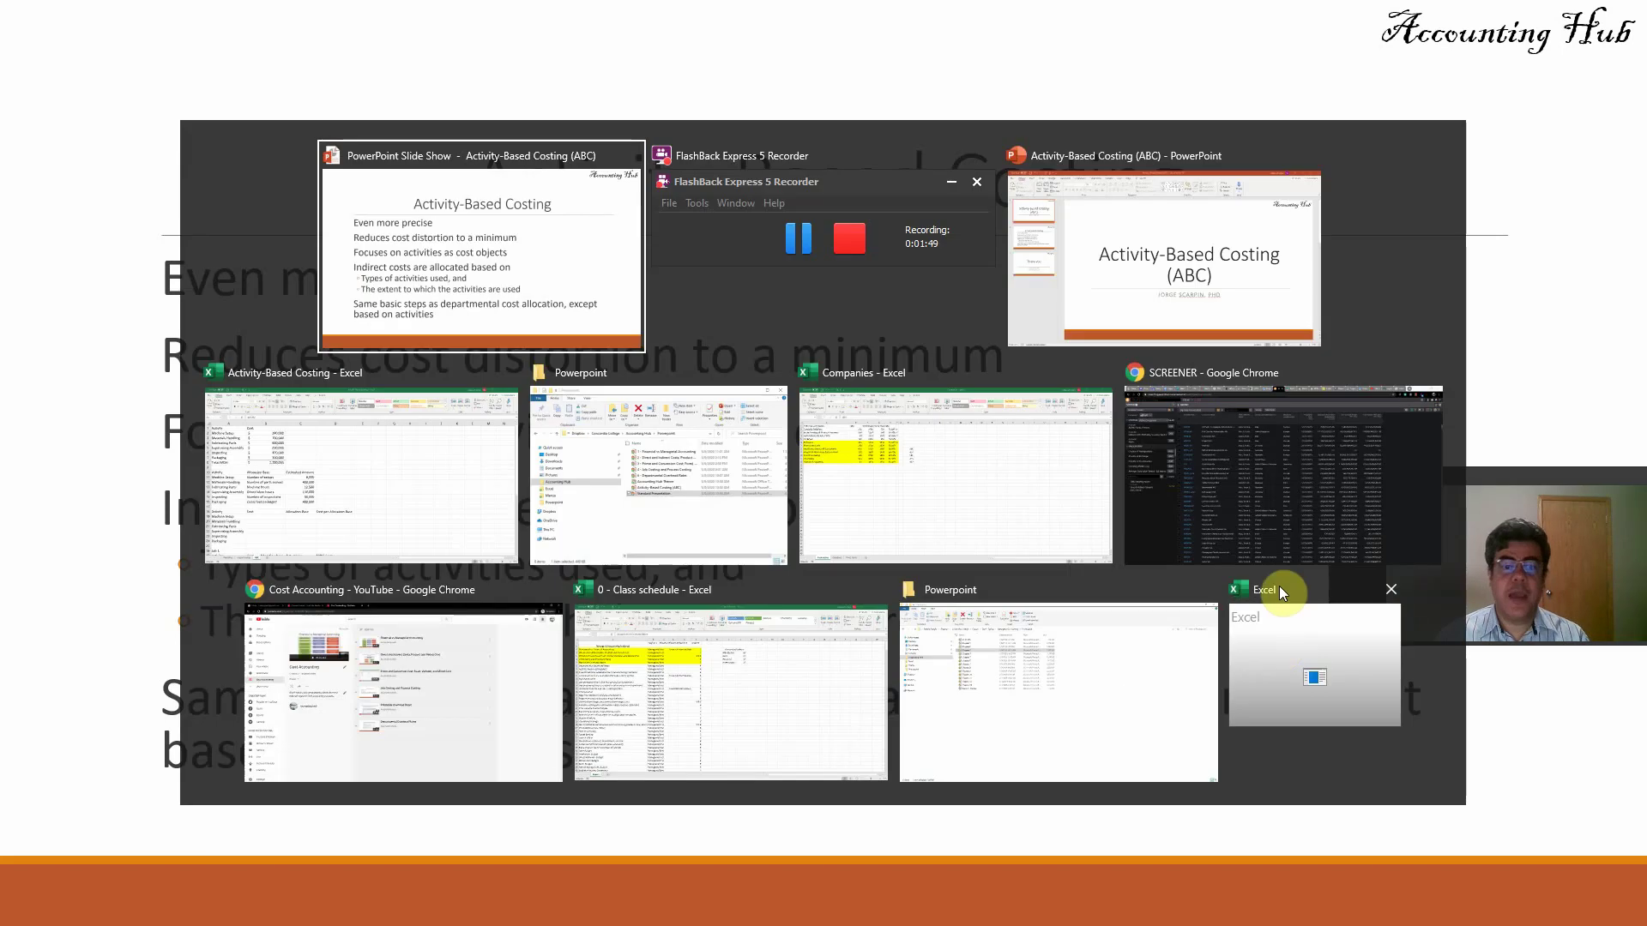
Switch to the Activity-Based Costing workbook so its ABC sheet with $2,700,000 activity costs shows
key("Tab")
key("Tab")
key("Tab")
key("Tab")
key("Tab")
key("Tab")
key("Tab")
key("Tab")
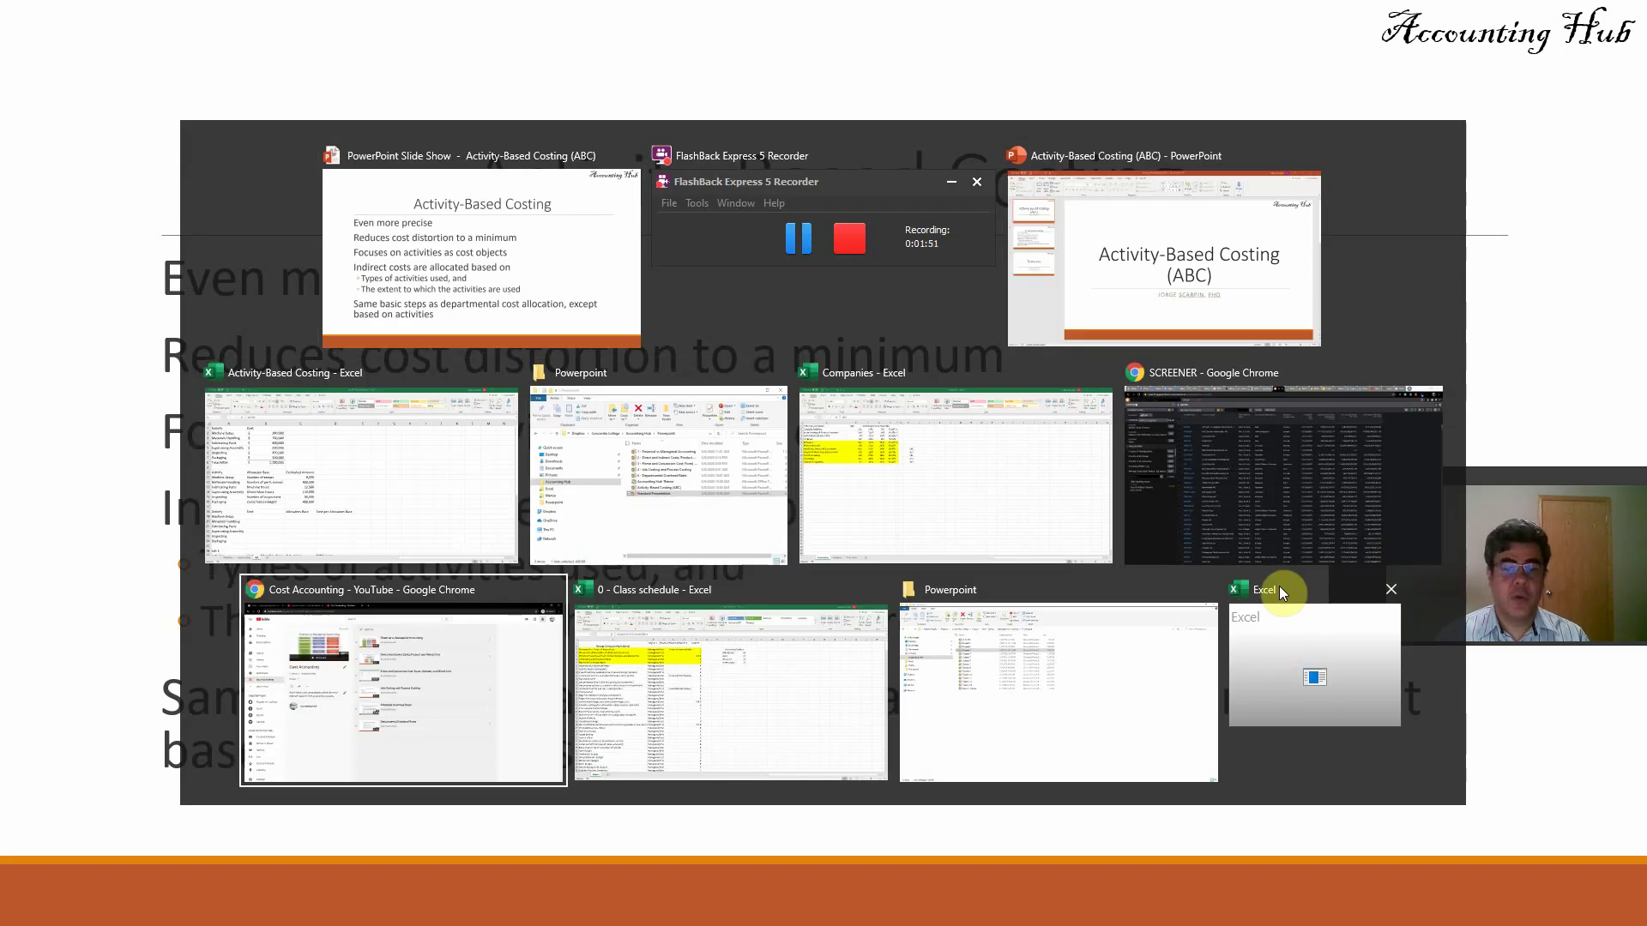
key("Tab")
key("Tab")
key("Tab")
key("Tab")
key("Tab")
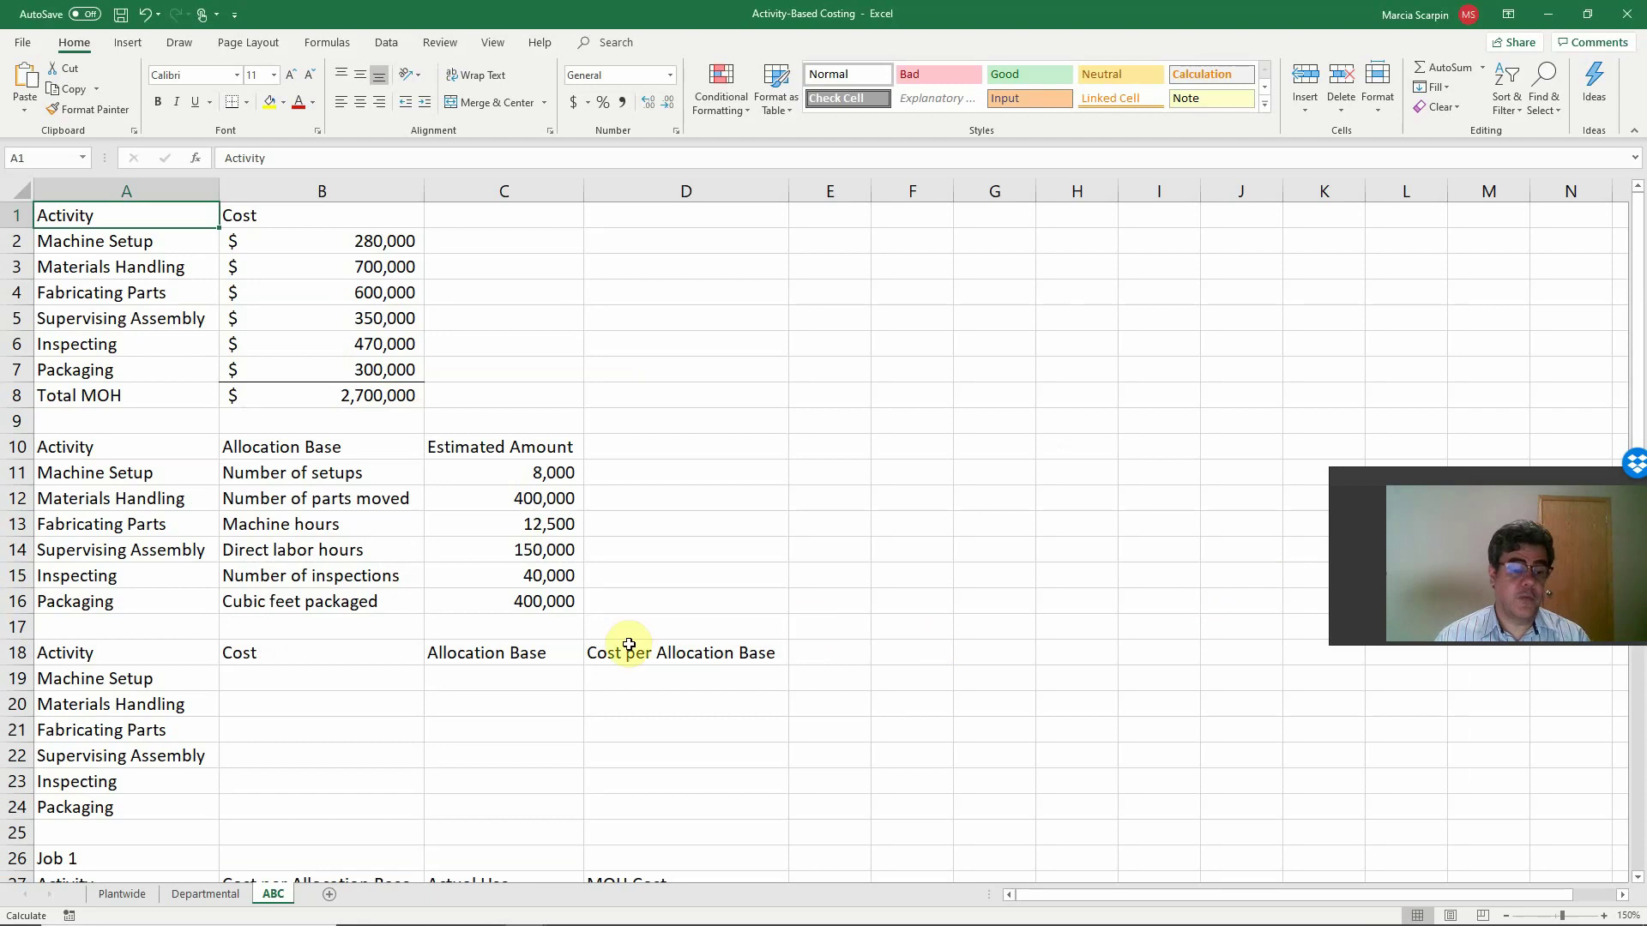
Compare Job 1's plantwide MOH formula in B10 with its departmental MOH total in D11
left_click(206, 894)
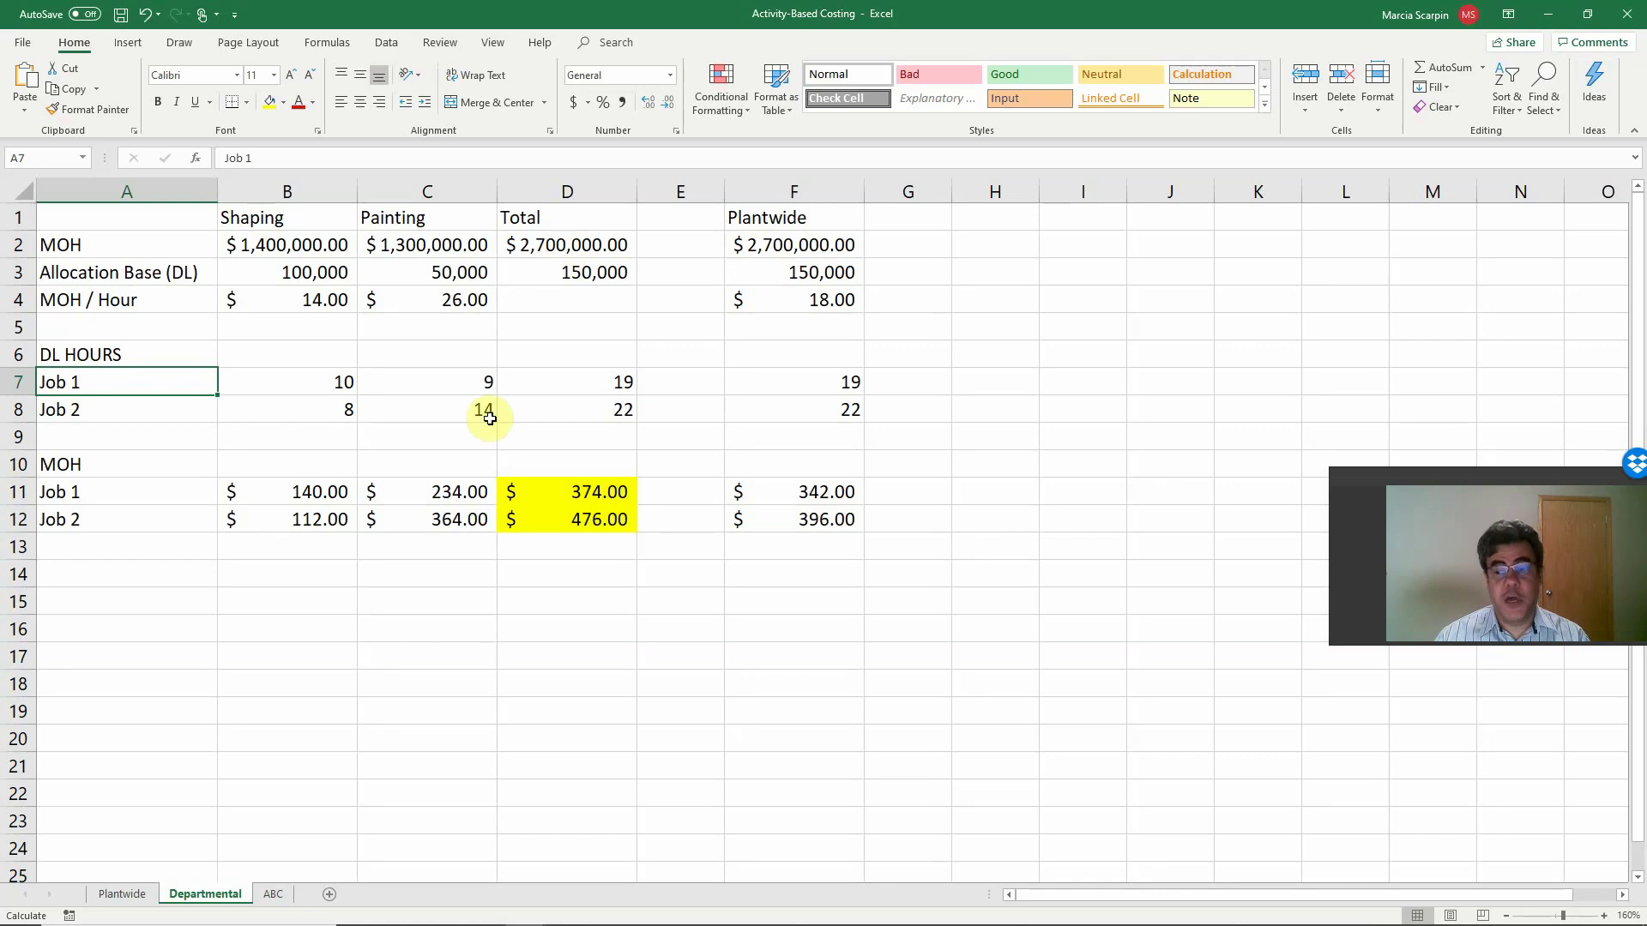
left_click(124, 894)
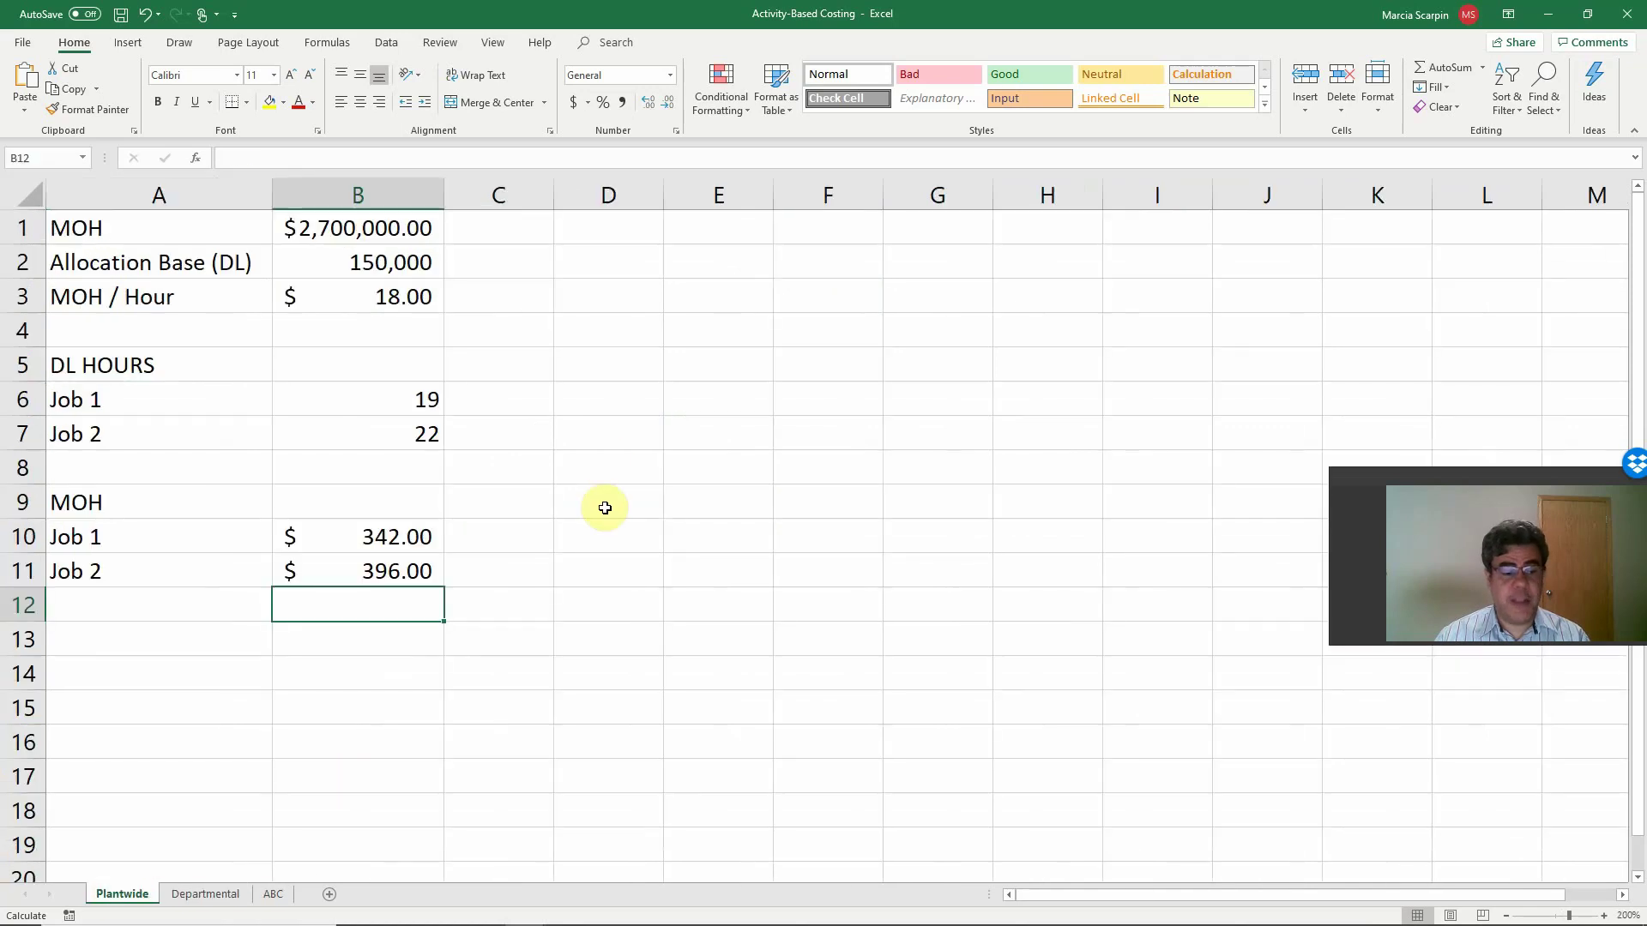
left_click(386, 542)
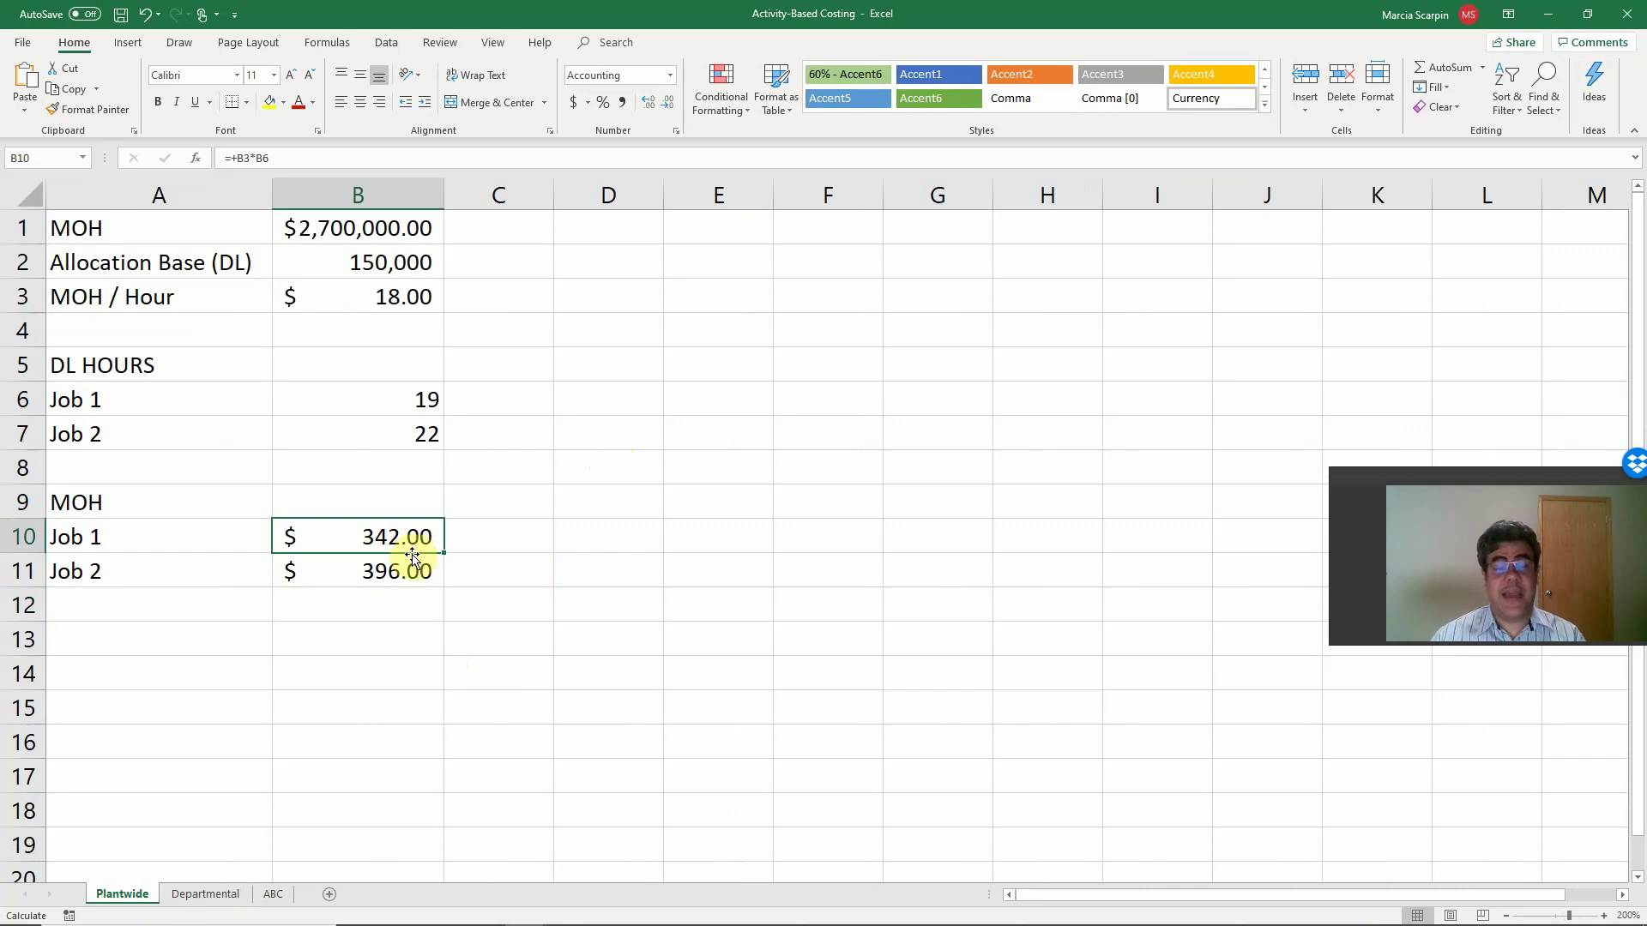
left_click(206, 894)
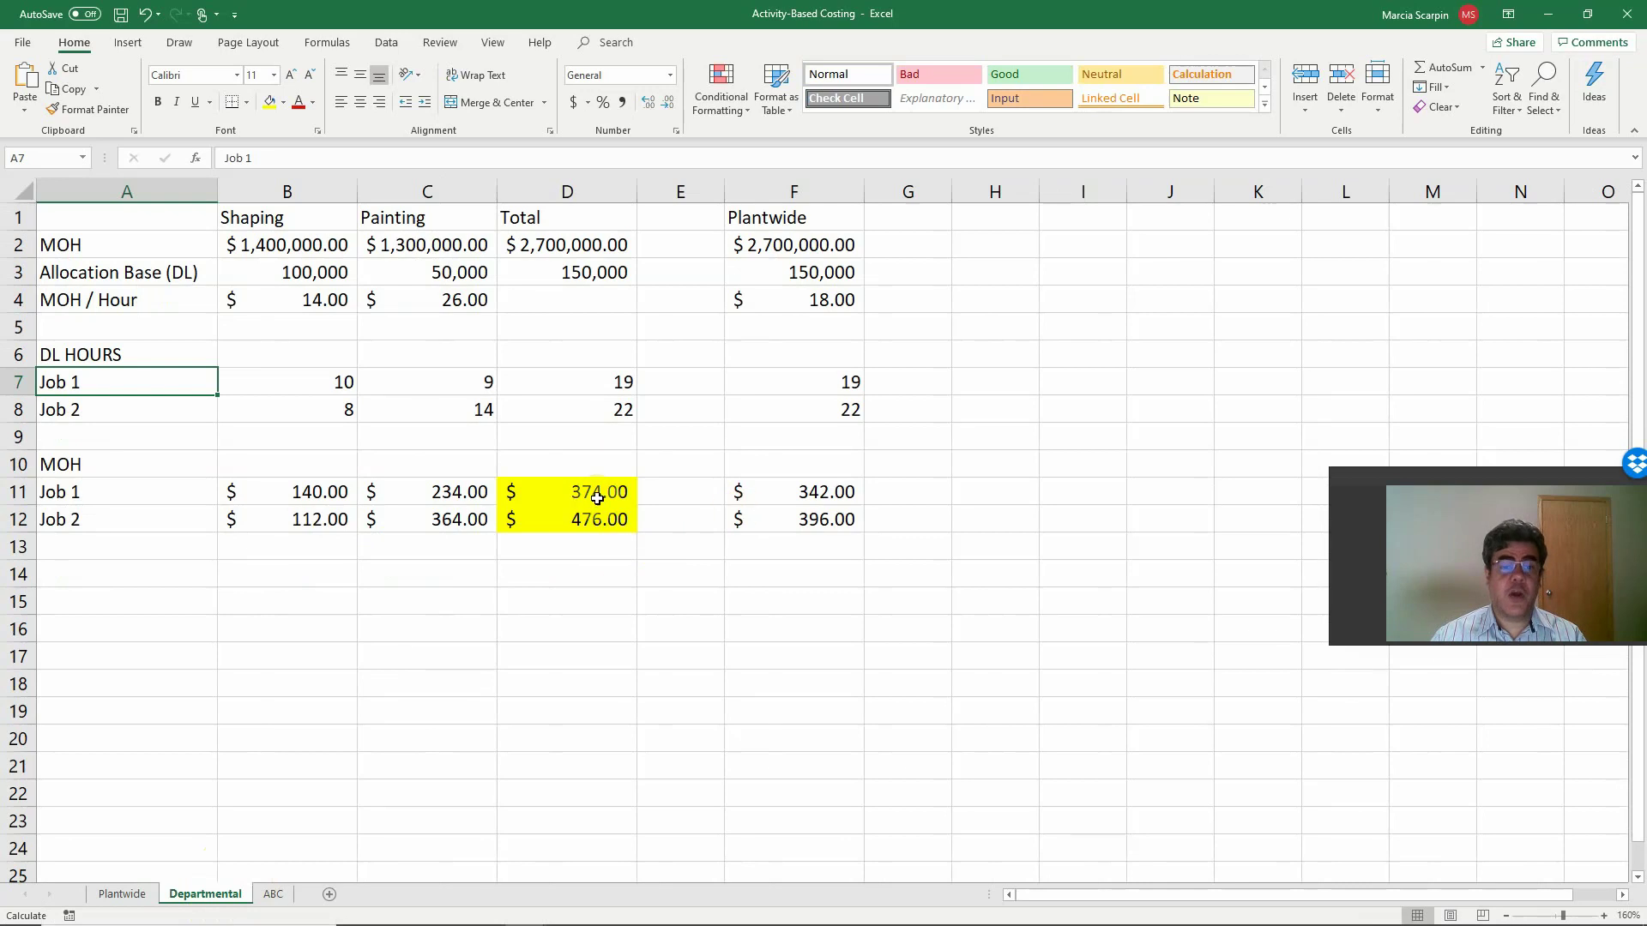
left_click(571, 493)
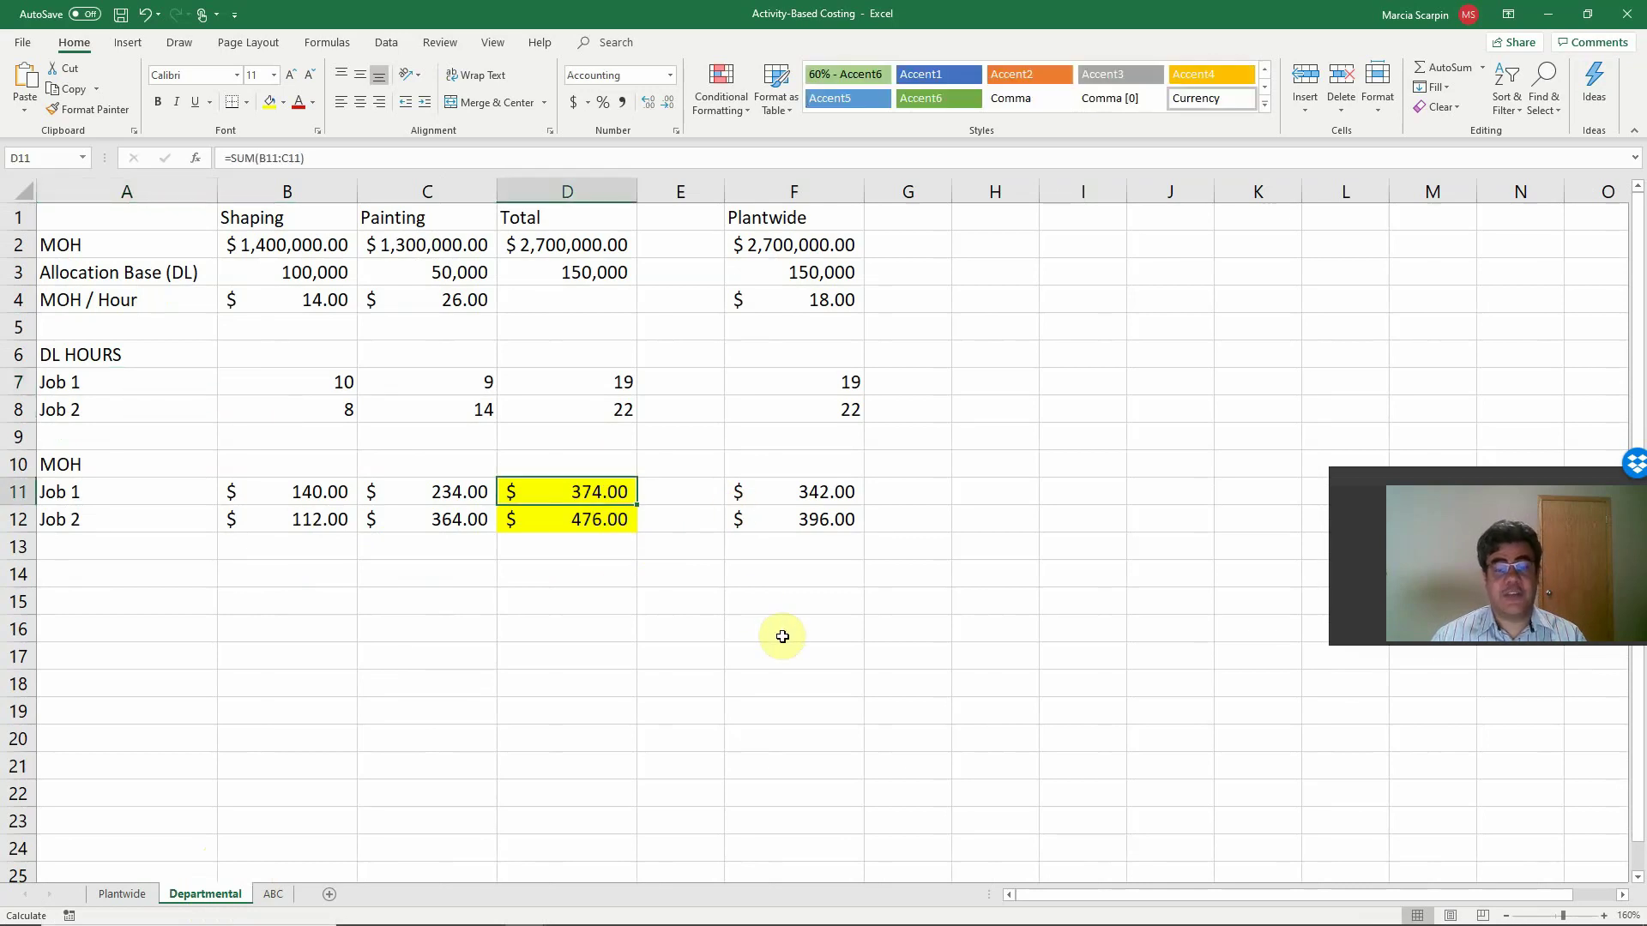
Review the six activities, their costs and Total MOH, and each allocation base's estimated amount
left_click(272, 894)
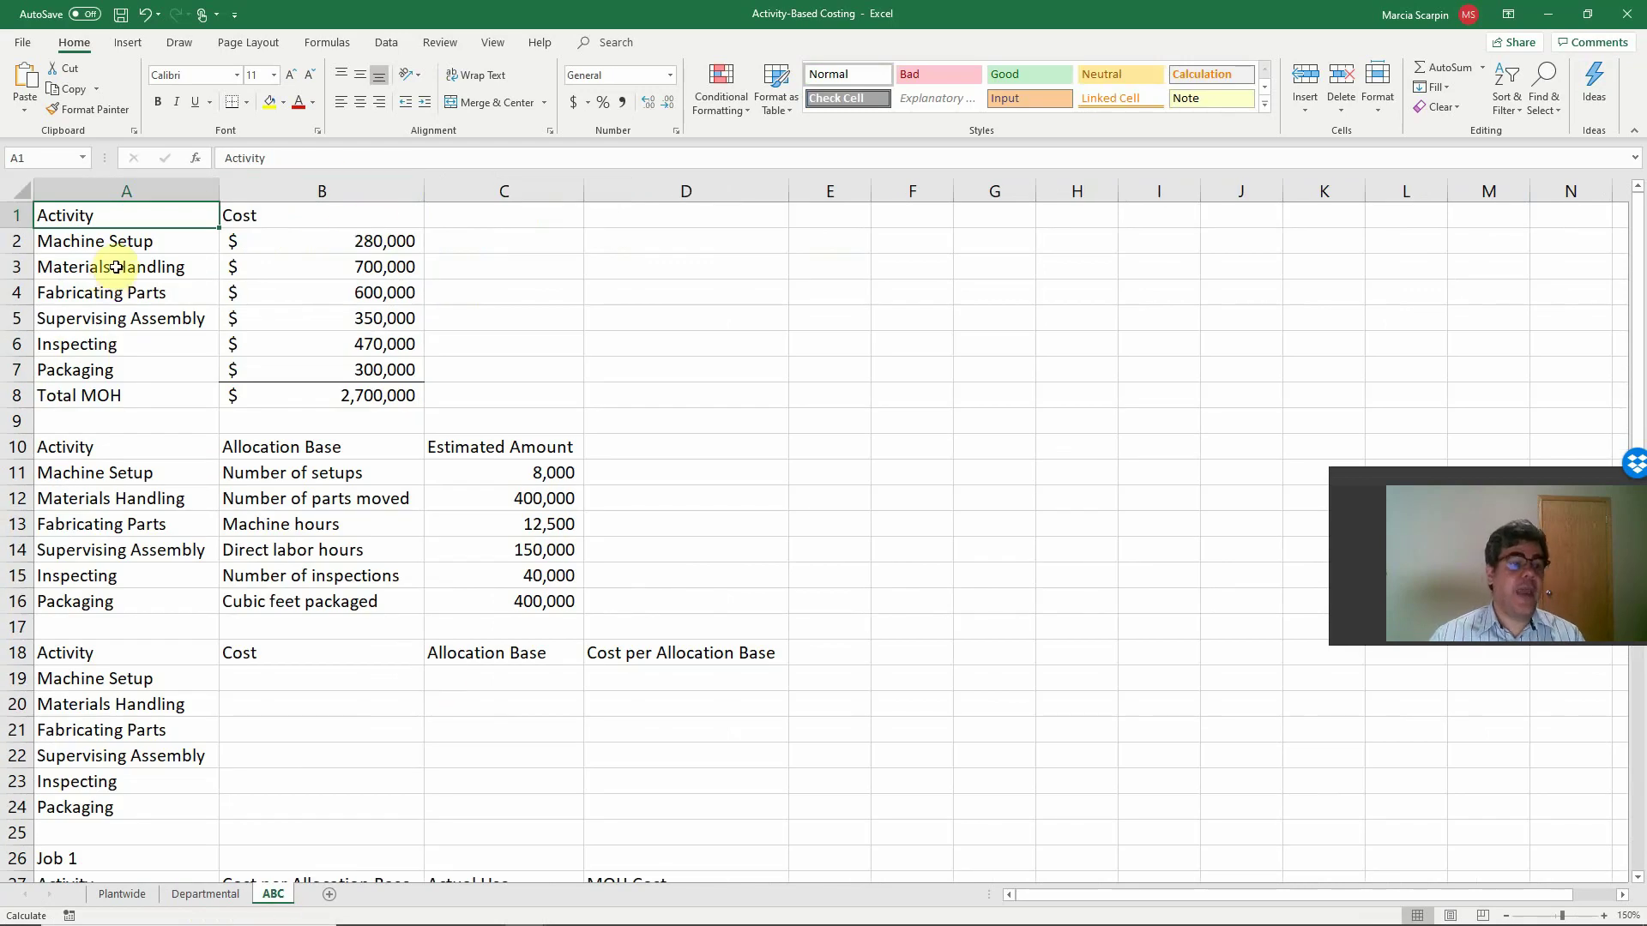
left_click_drag(132, 242, 111, 366)
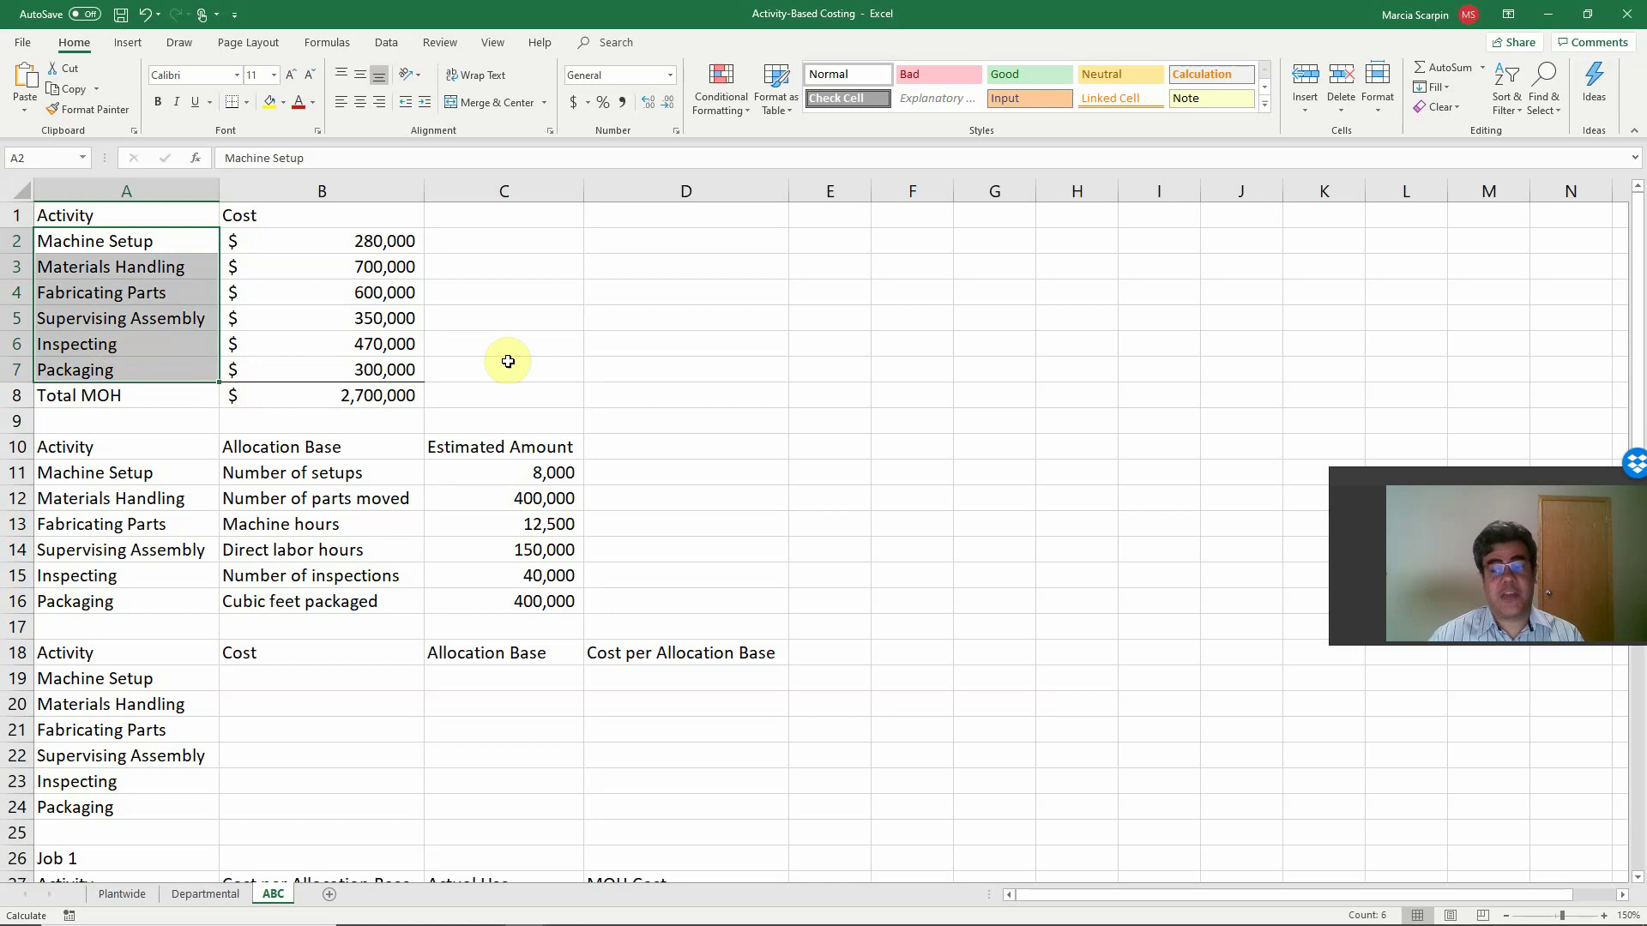
left_click(134, 474)
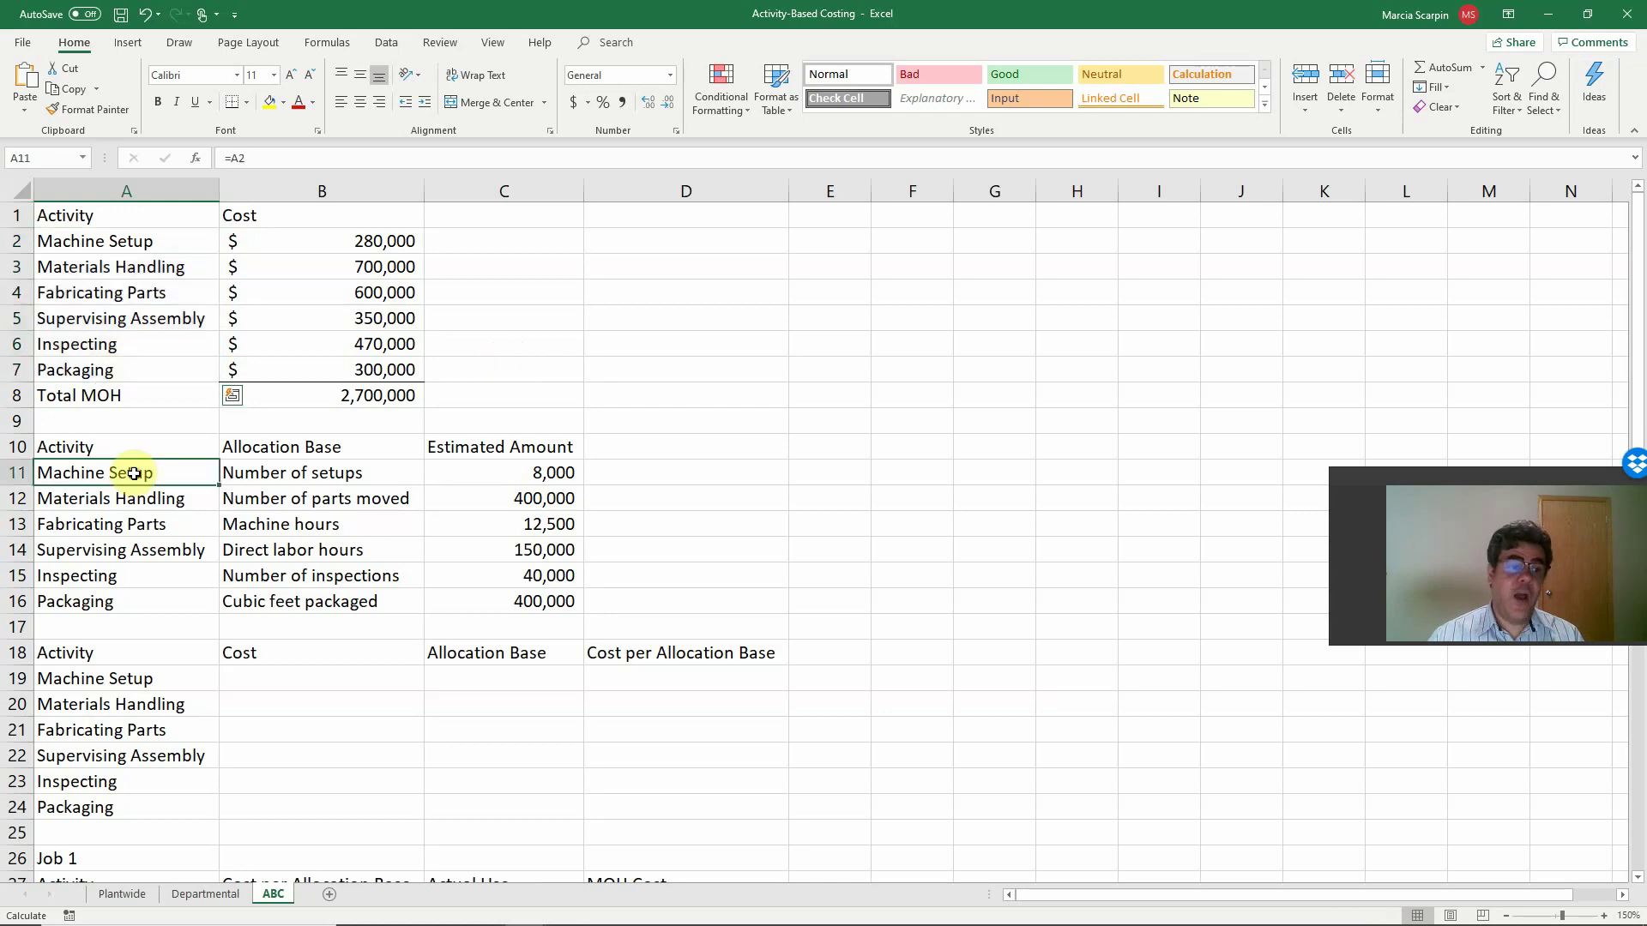
left_click(296, 473)
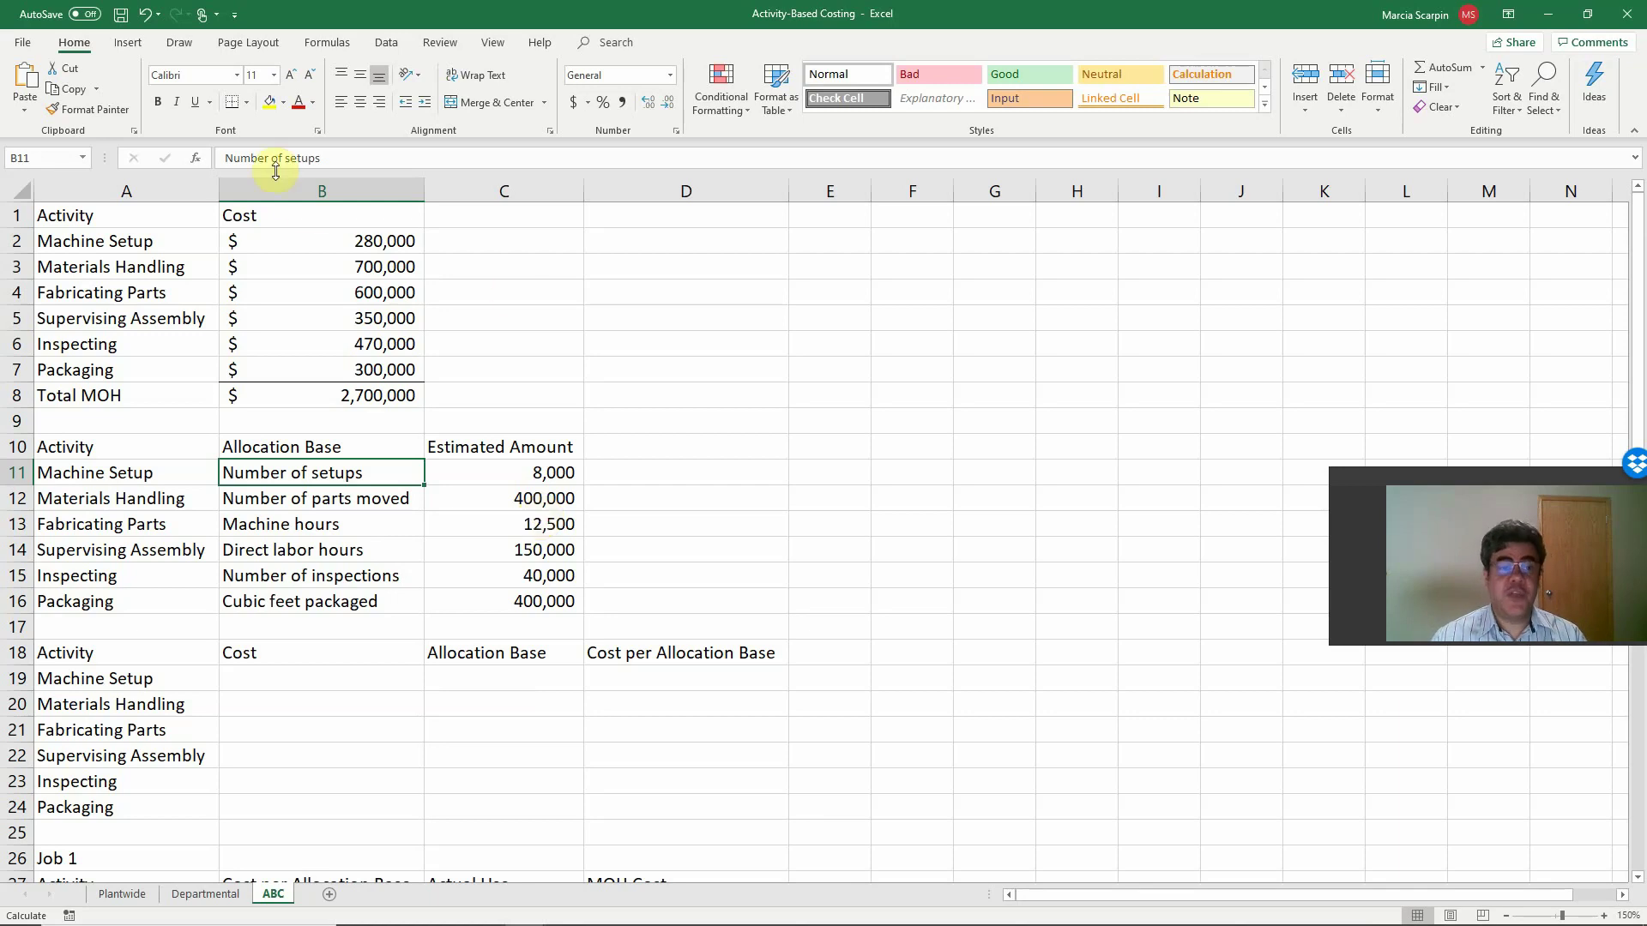
left_click_drag(338, 243, 378, 397)
left_click_drag(539, 447, 518, 603)
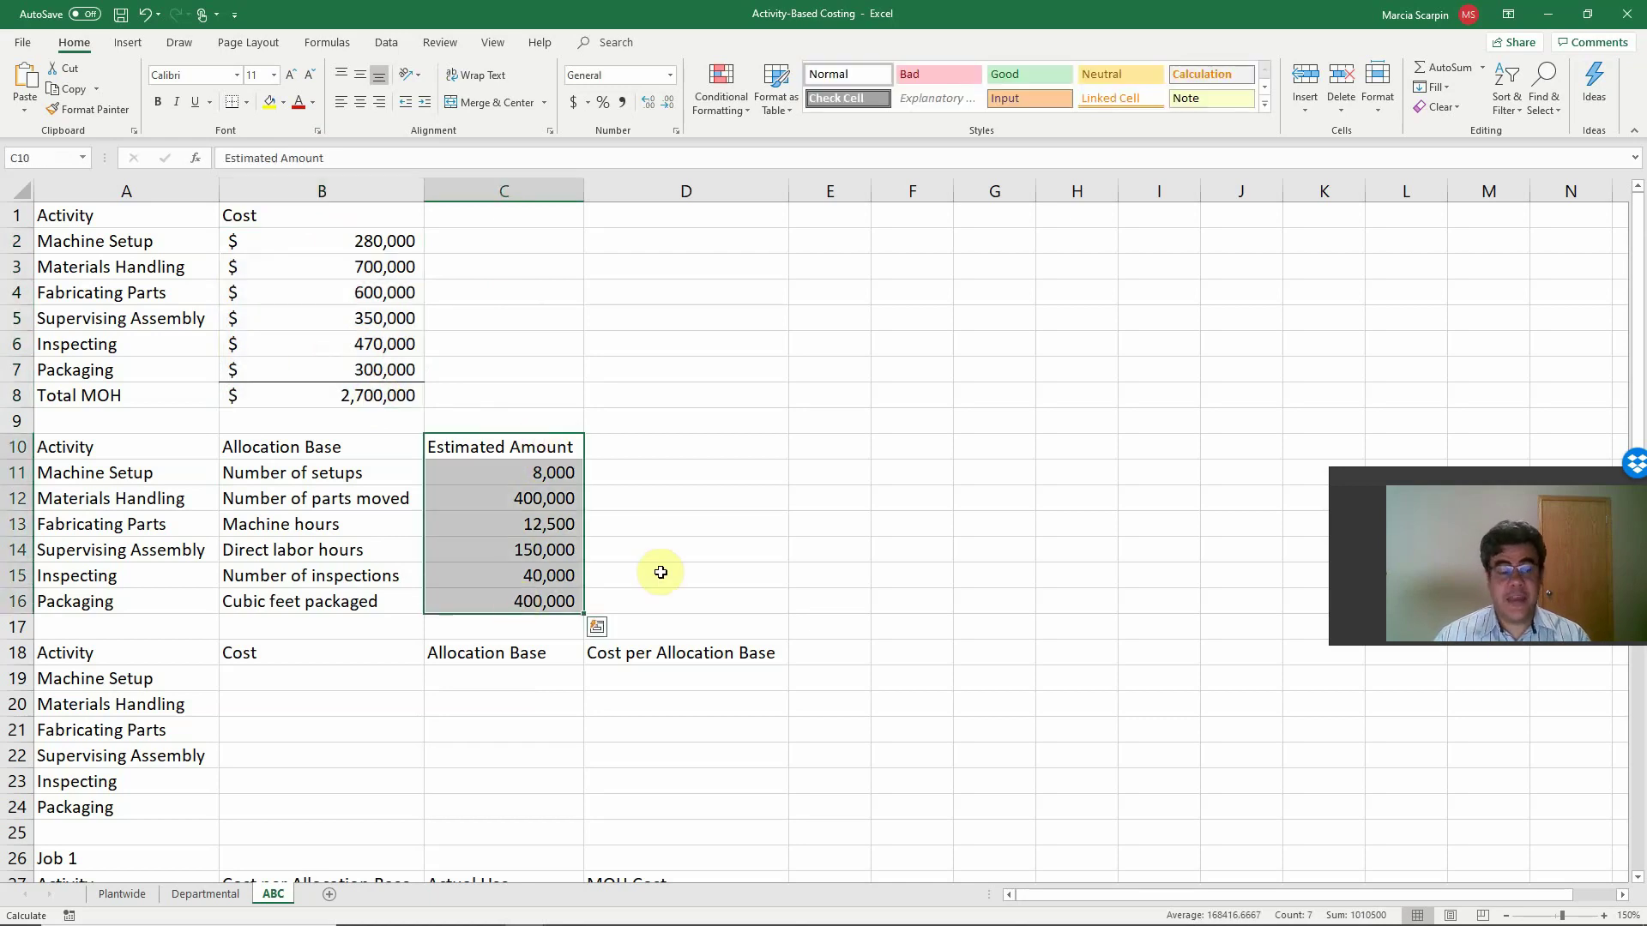
scroll(527, 661, "down", 1)
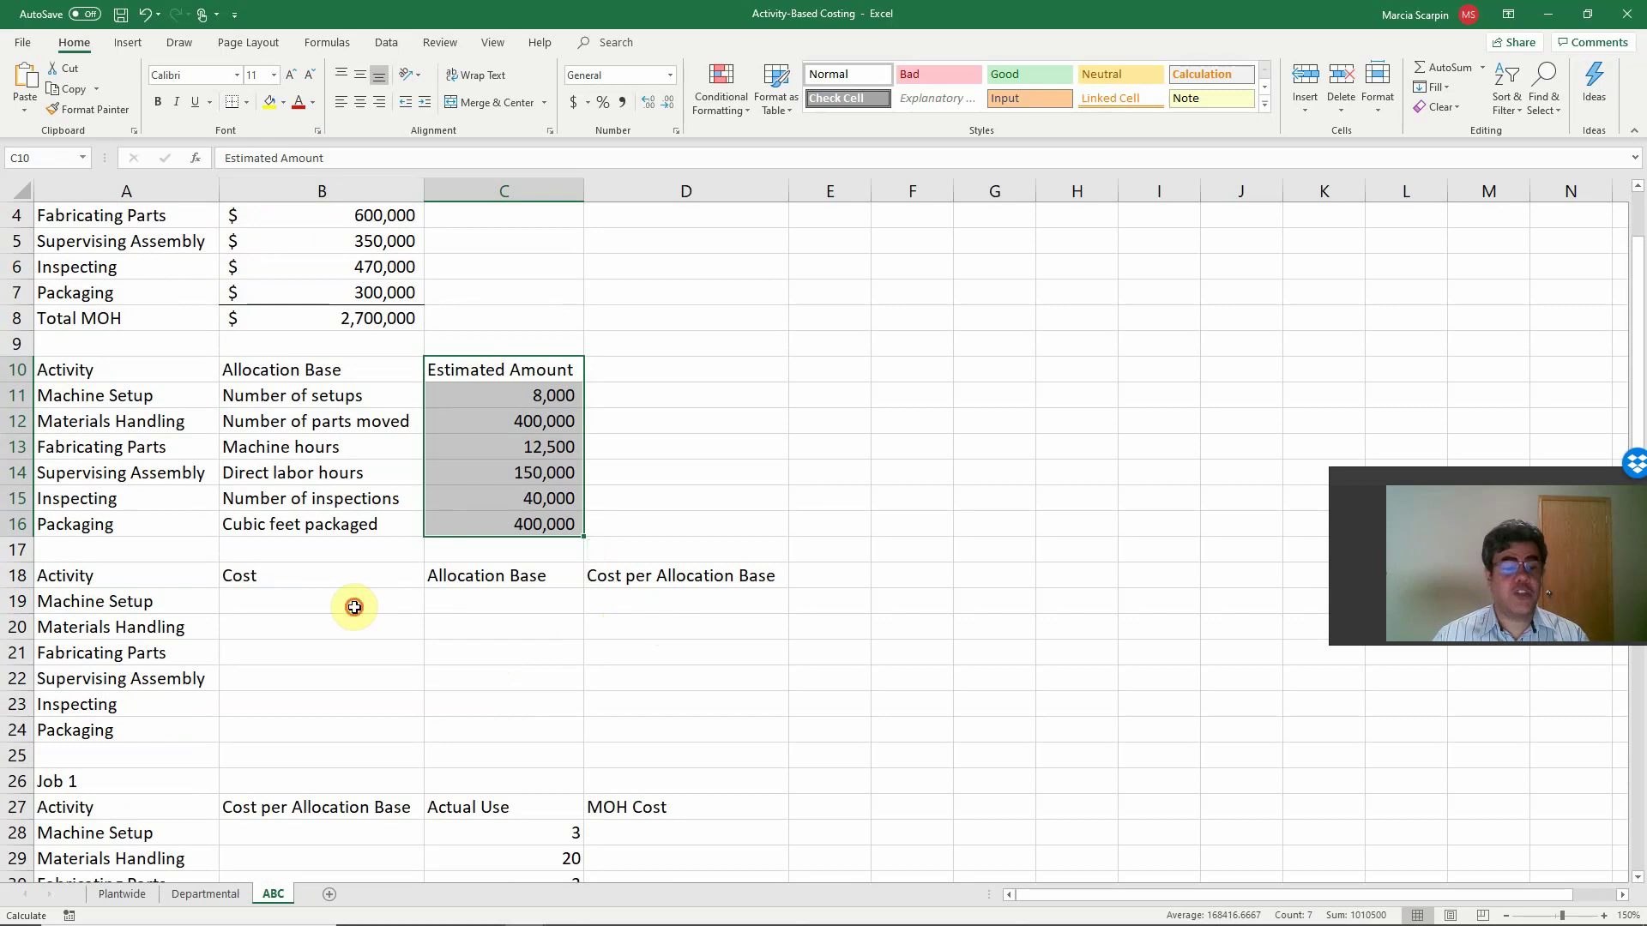
Link Machine Setup's cost to B2 (280,000) and its allocation base to C11 (8,000 setups)
left_click(354, 607)
scroll(378, 600, "up", 1)
type("+")
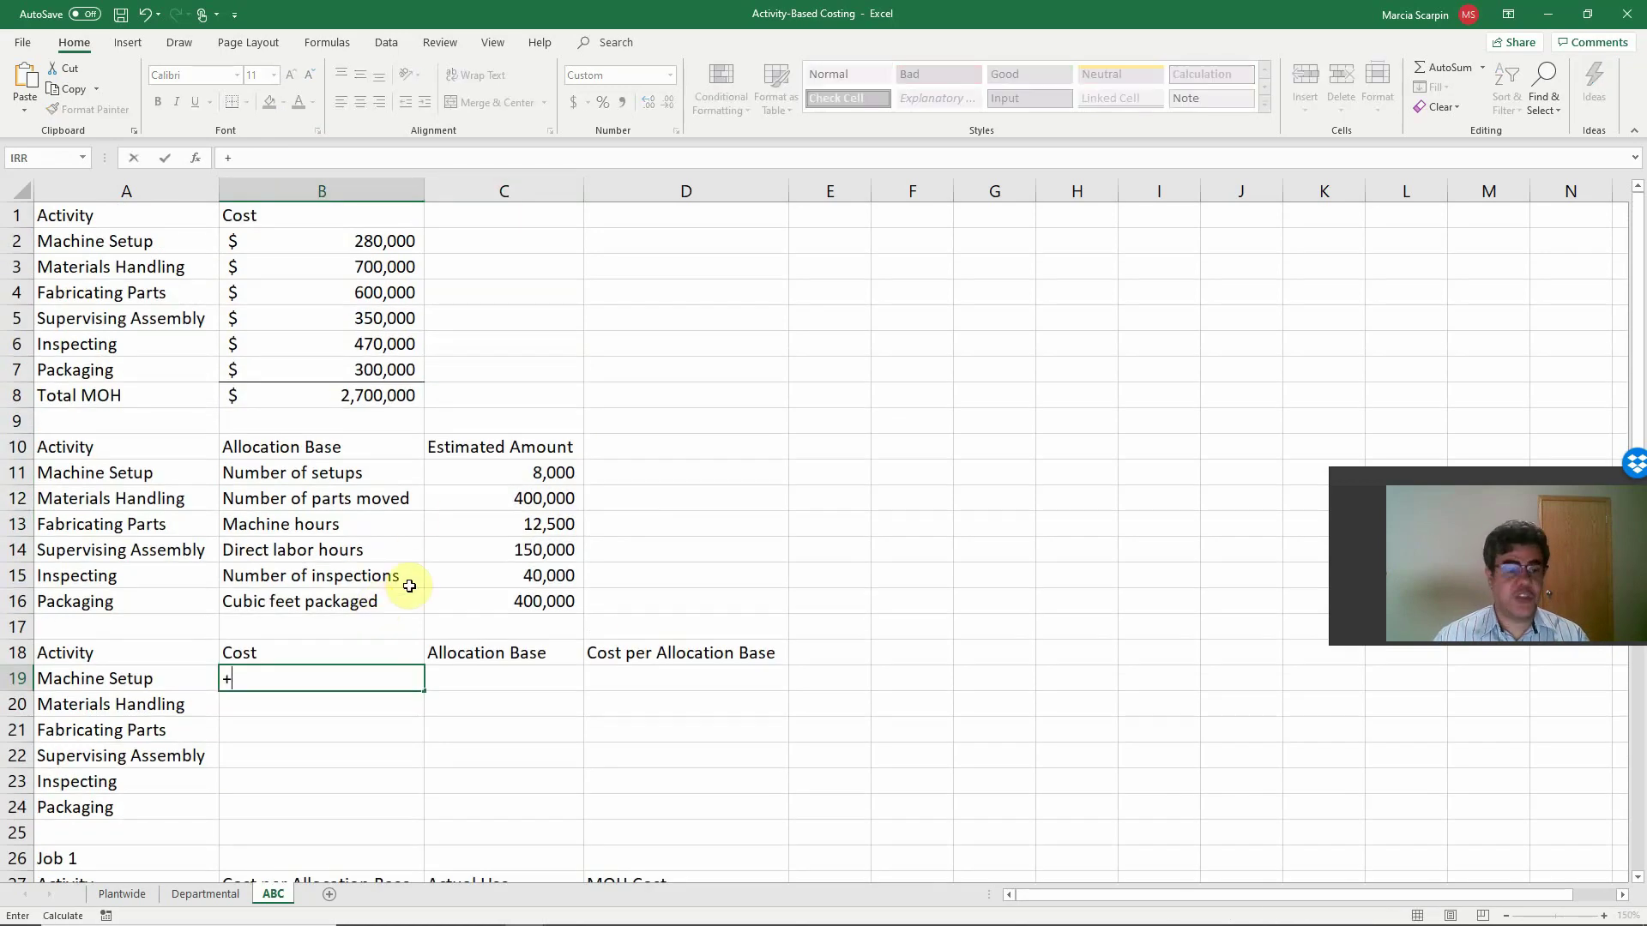
left_click(384, 243)
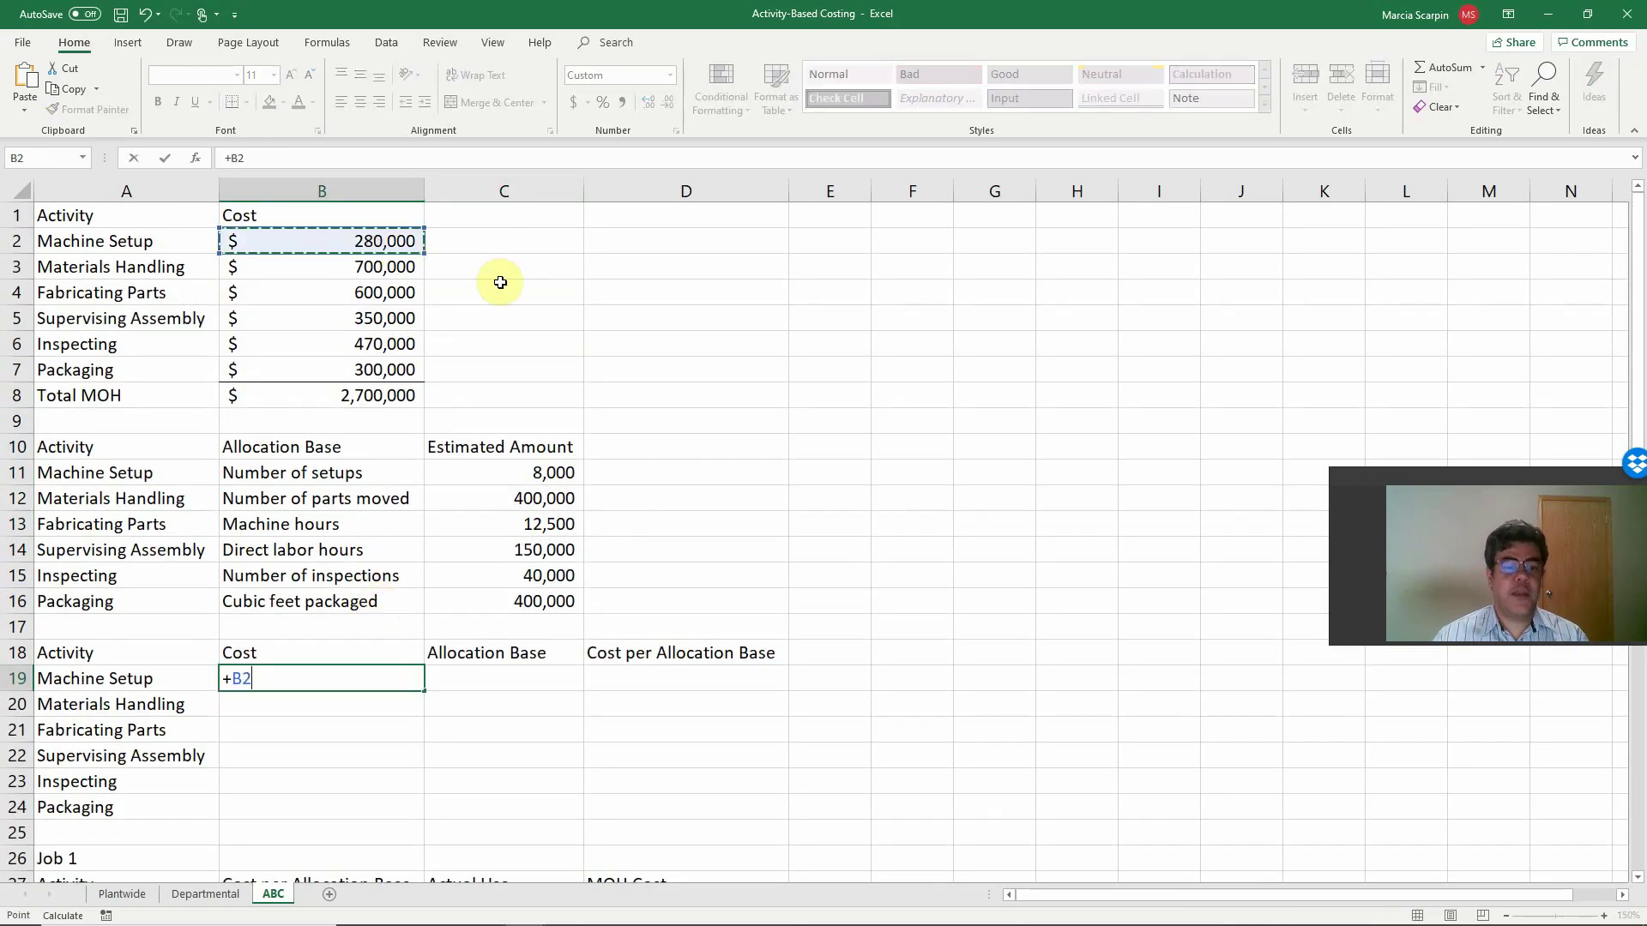
key("Return")
key("Up")
key("Right")
type("+")
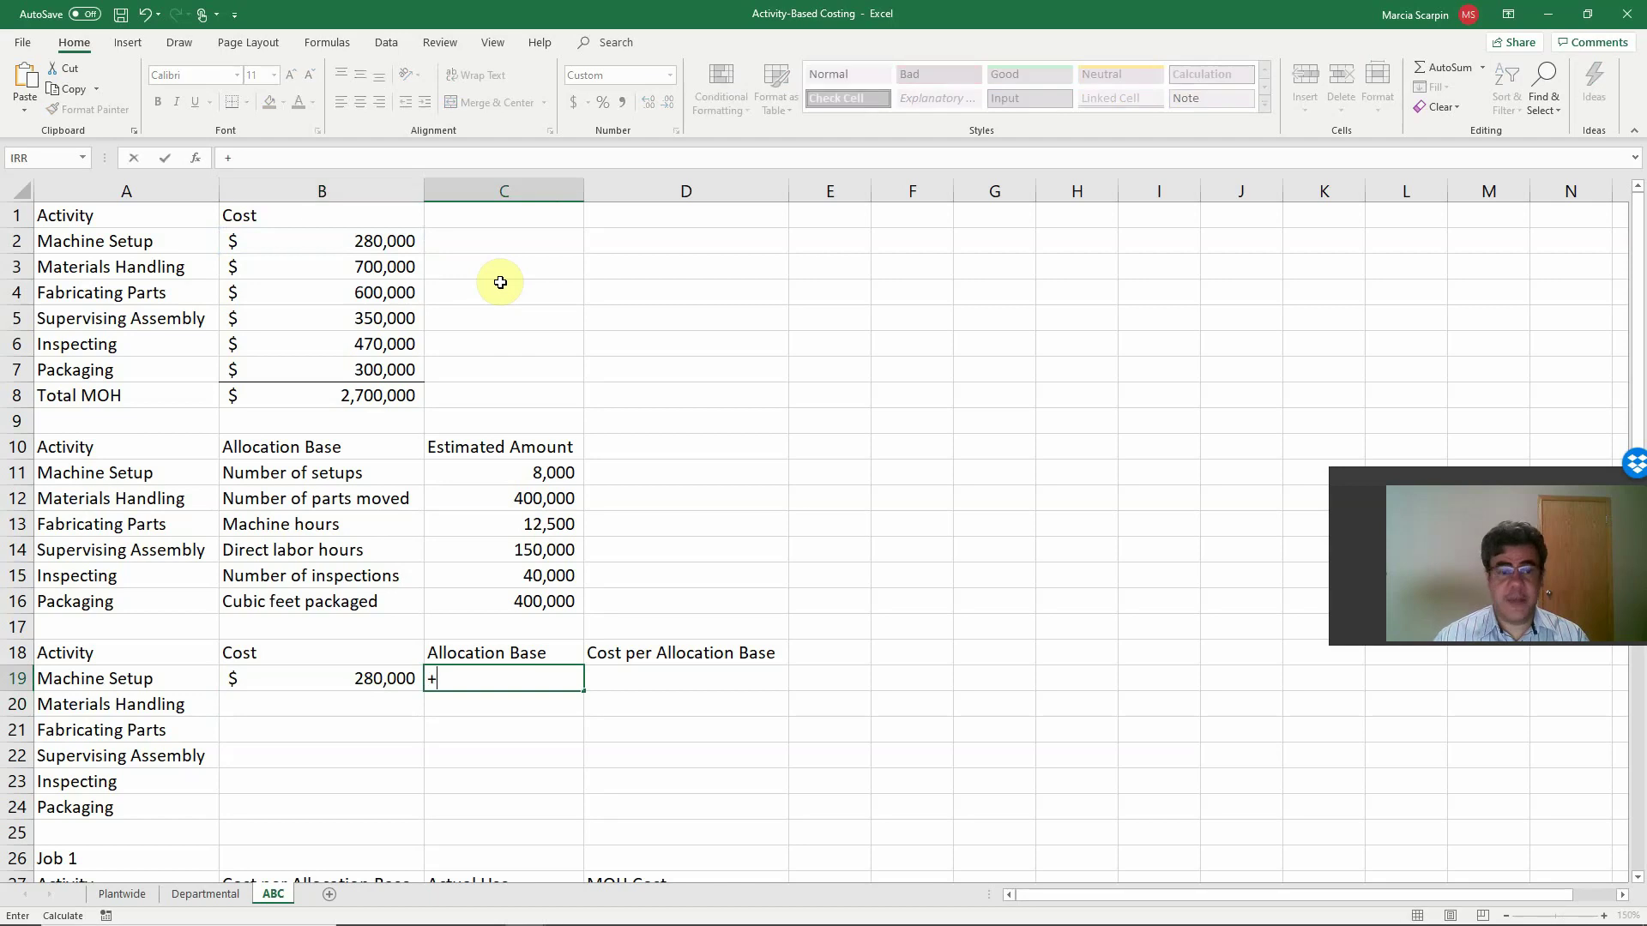
left_click(509, 475)
key("Return")
Compute Machine Setup's cost per allocation base as =B19/C19, giving $35.00
key("Up")
key("Right")
type("+")
key("Left")
key("Left")
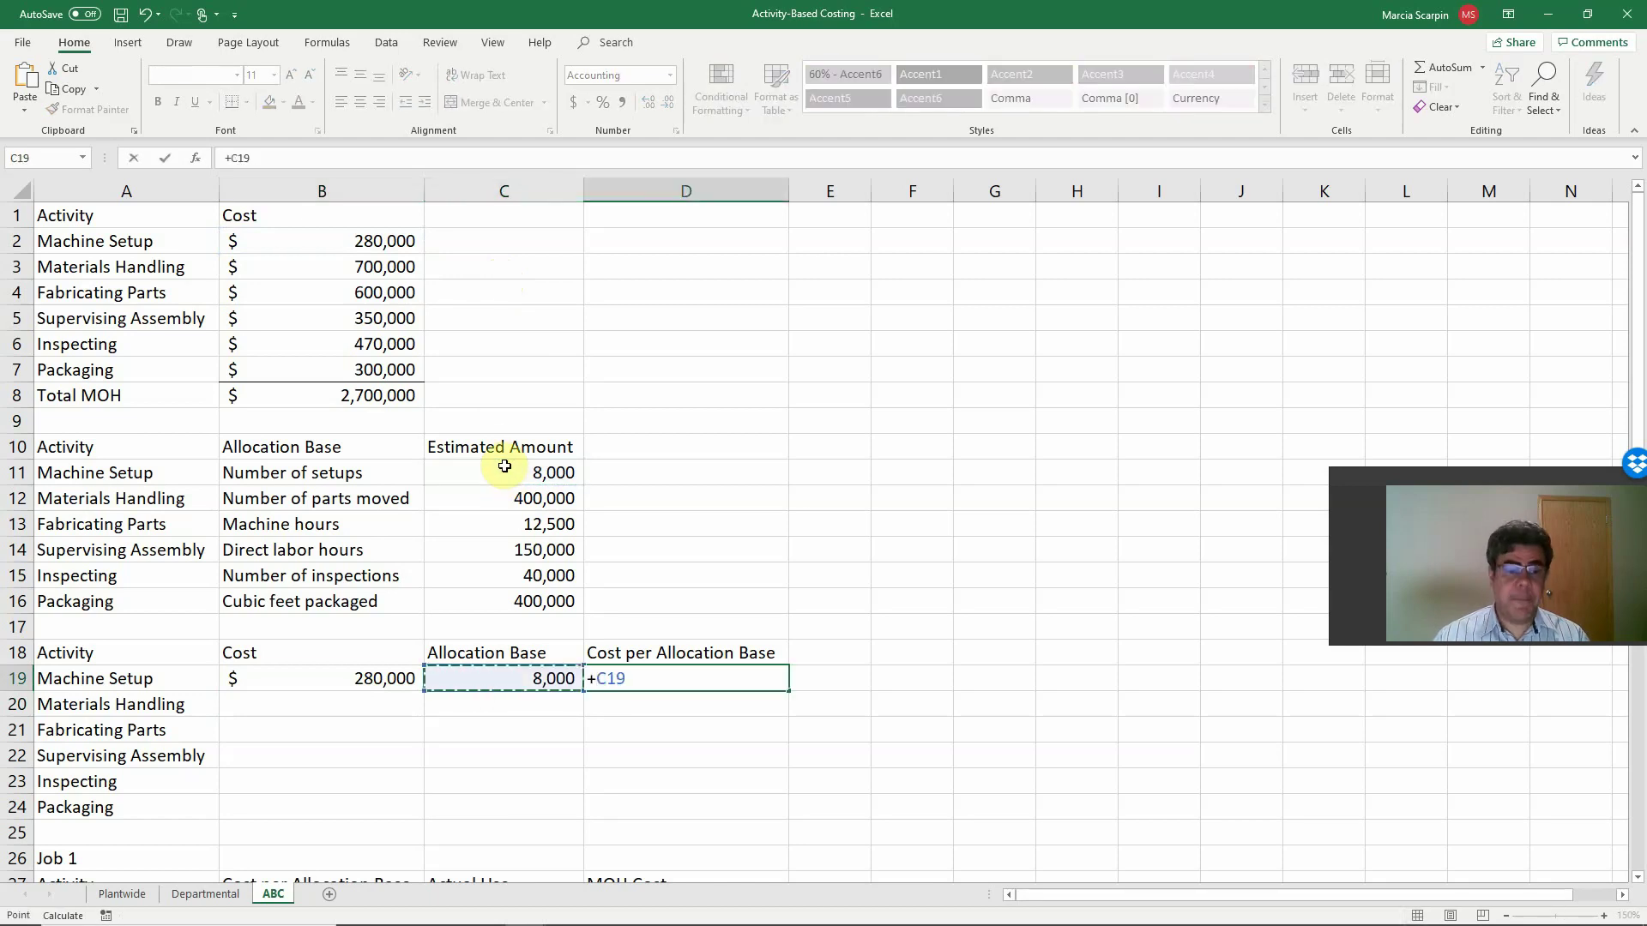
type("/")
key("Right")
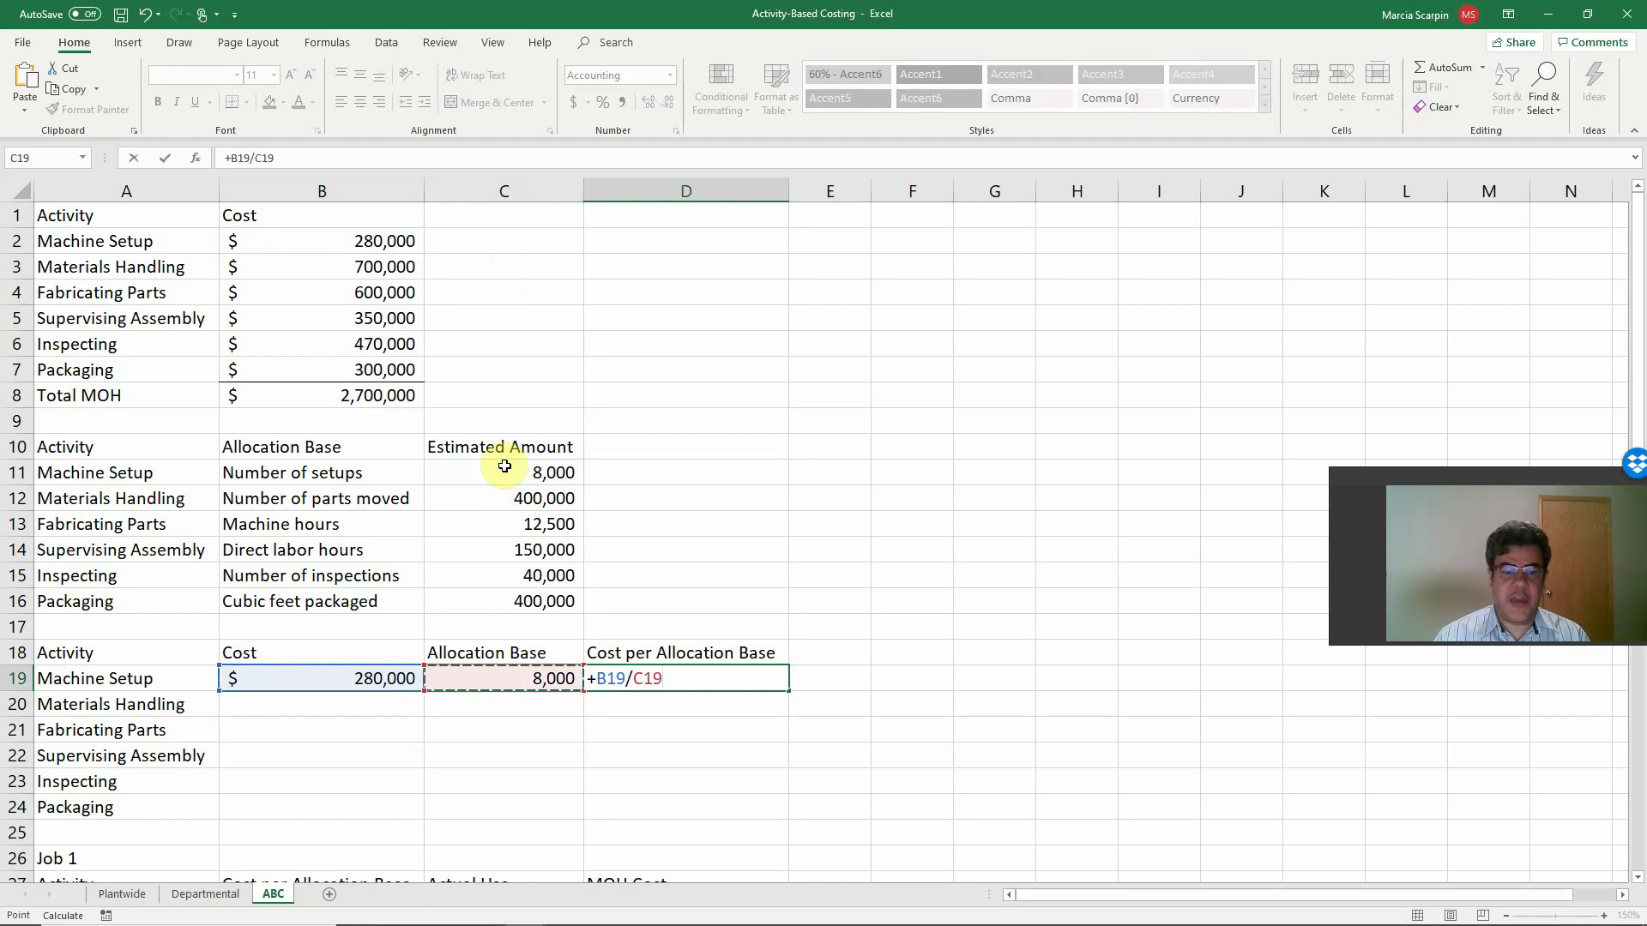
key("Return")
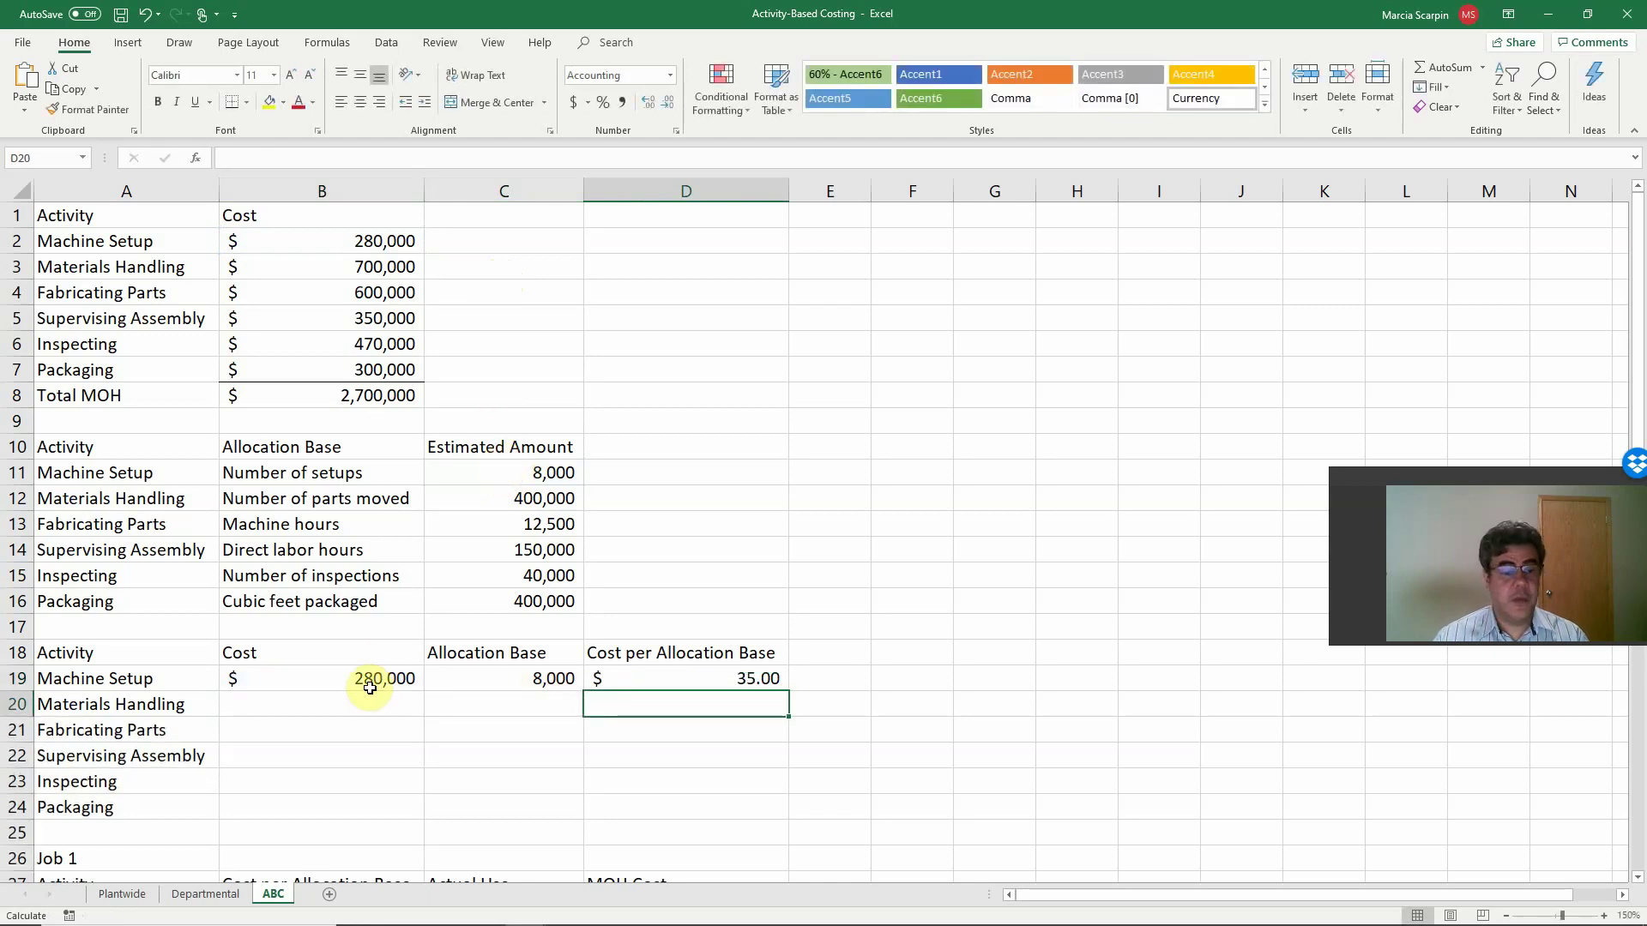
Copy the Machine Setup formulas from B19:D19 into B20:D24 for the other five activities
left_click_drag(370, 687, 642, 688)
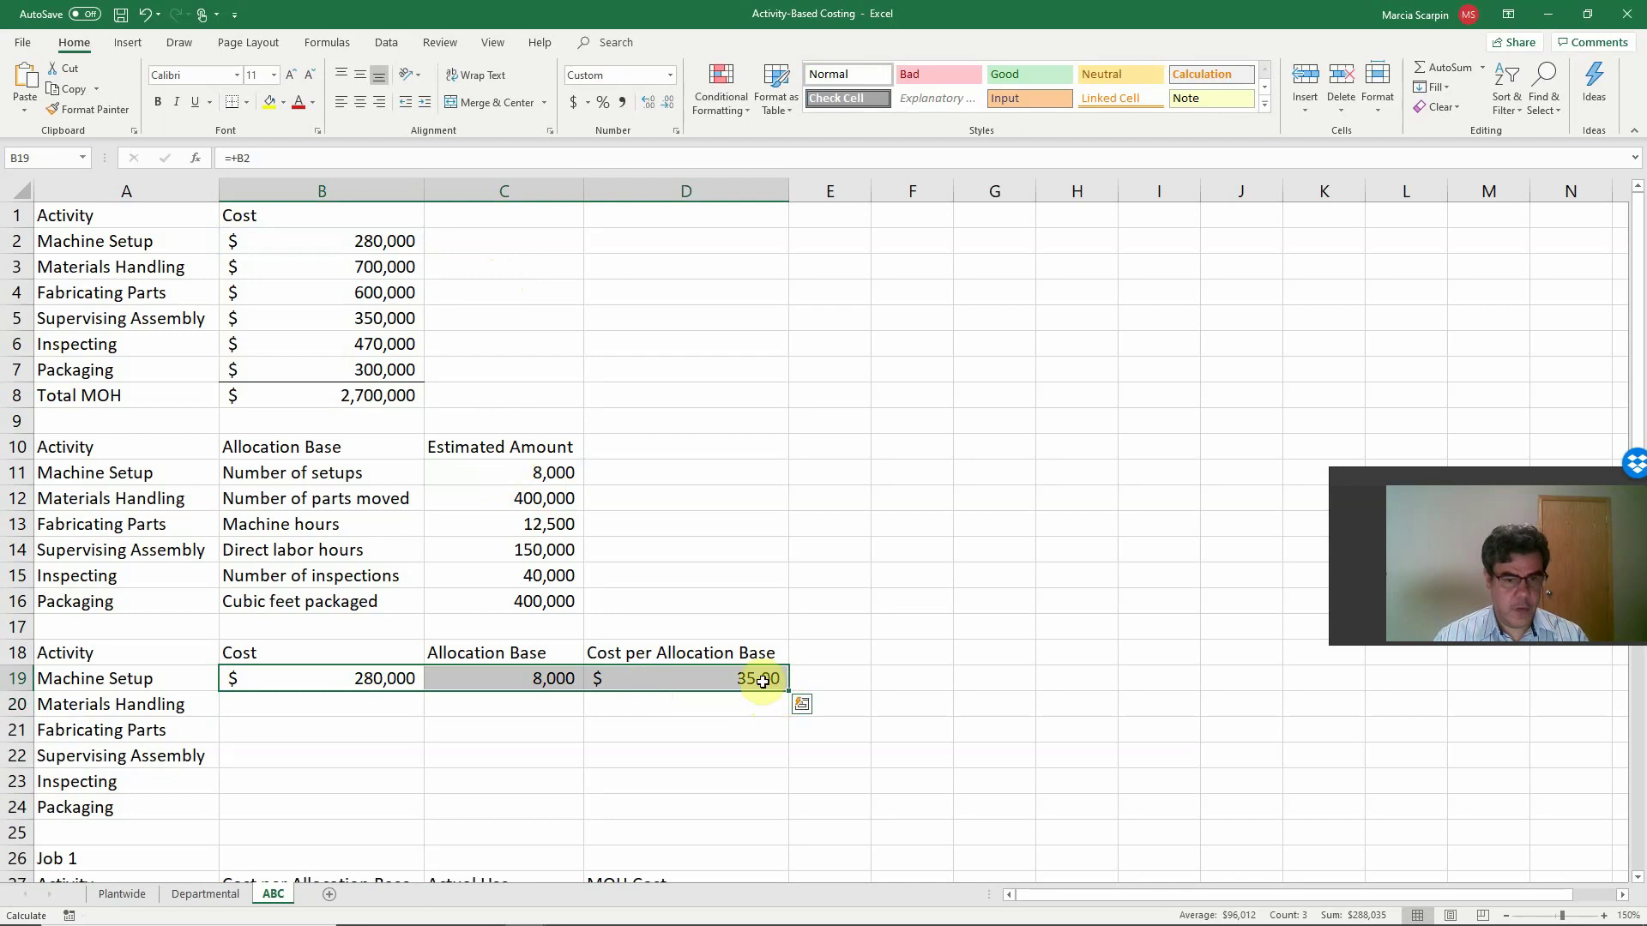
key("ctrl+c")
left_click_drag(349, 698, 643, 806)
key("ctrl+v")
left_click(650, 772)
key("Escape")
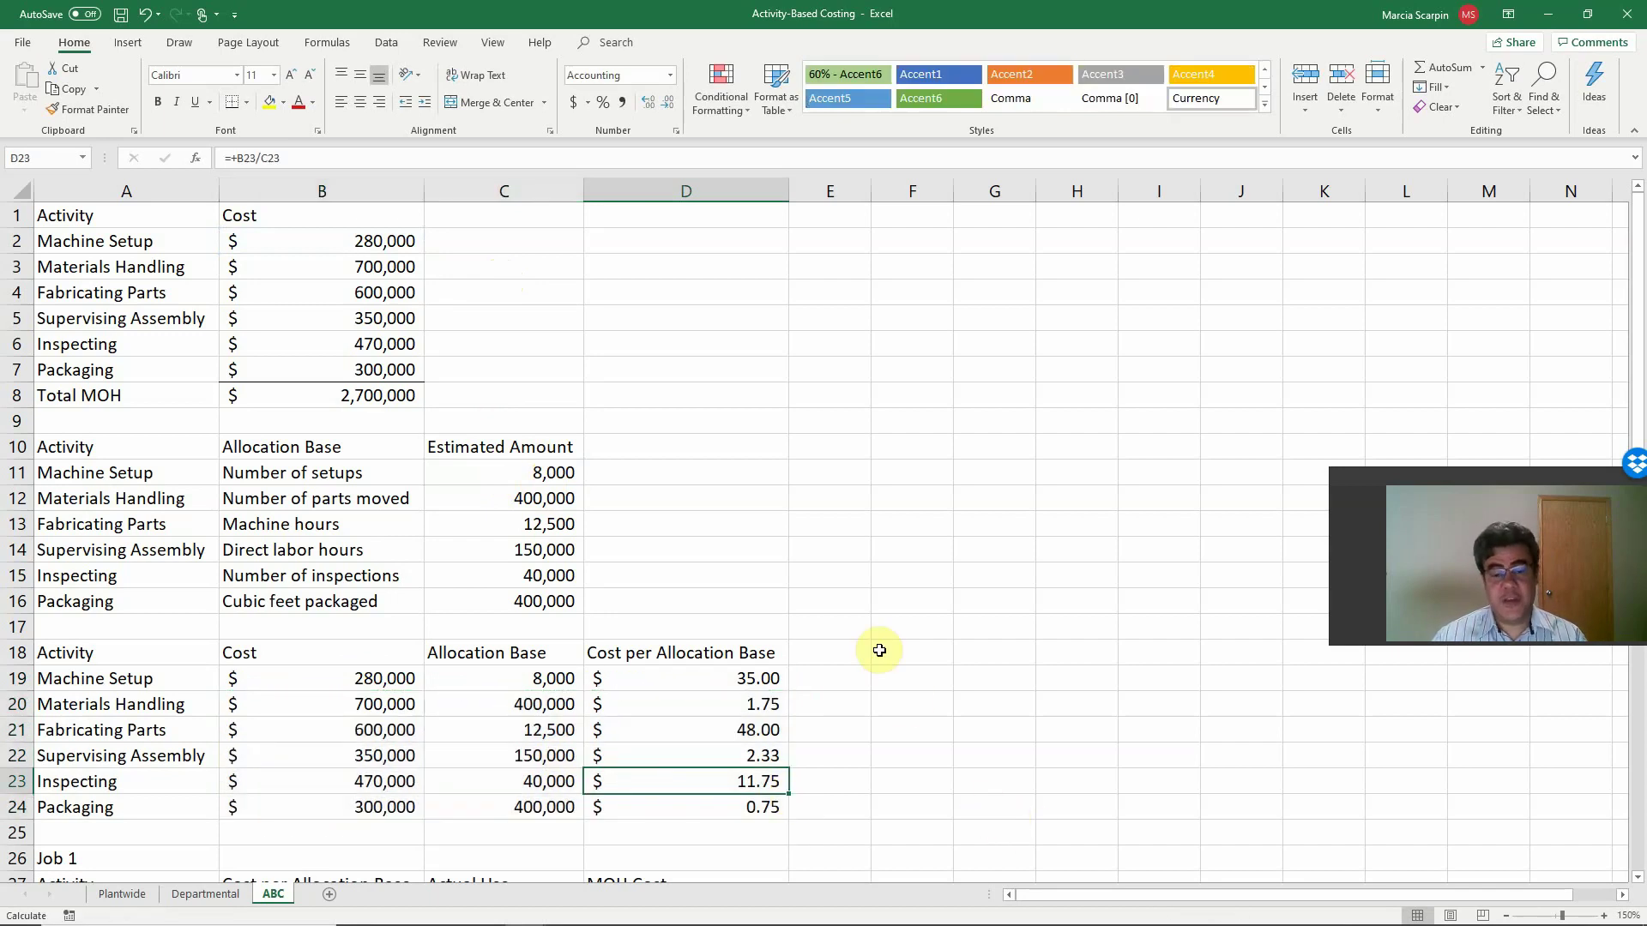
scroll(879, 650, "down", 4)
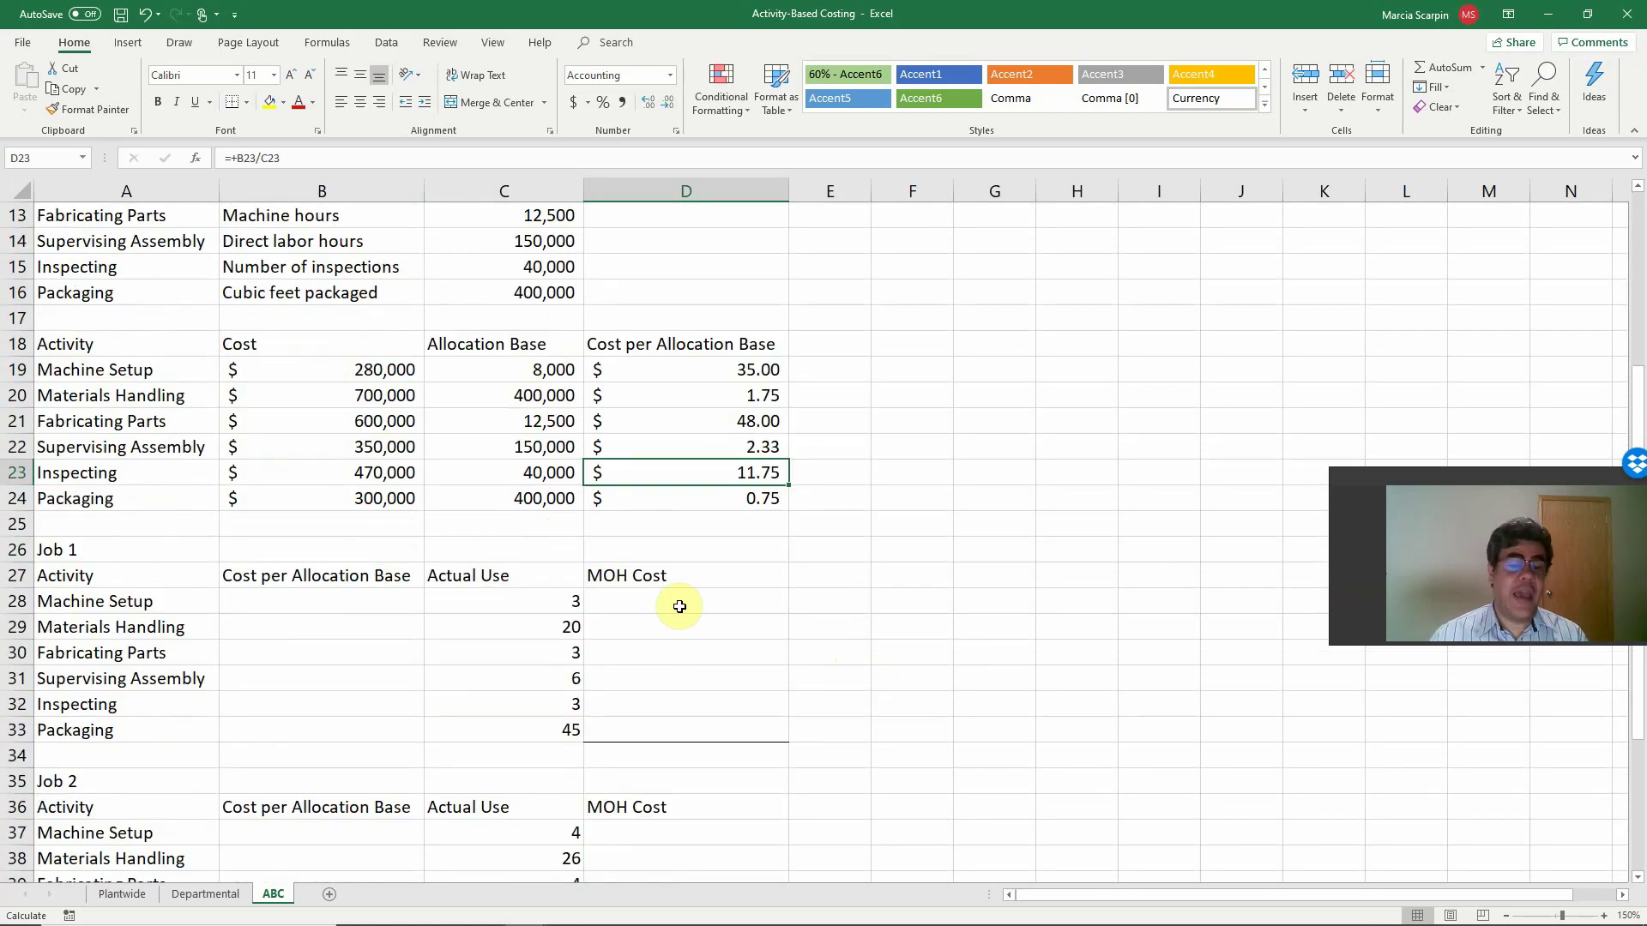
scroll(563, 602, "up", 1)
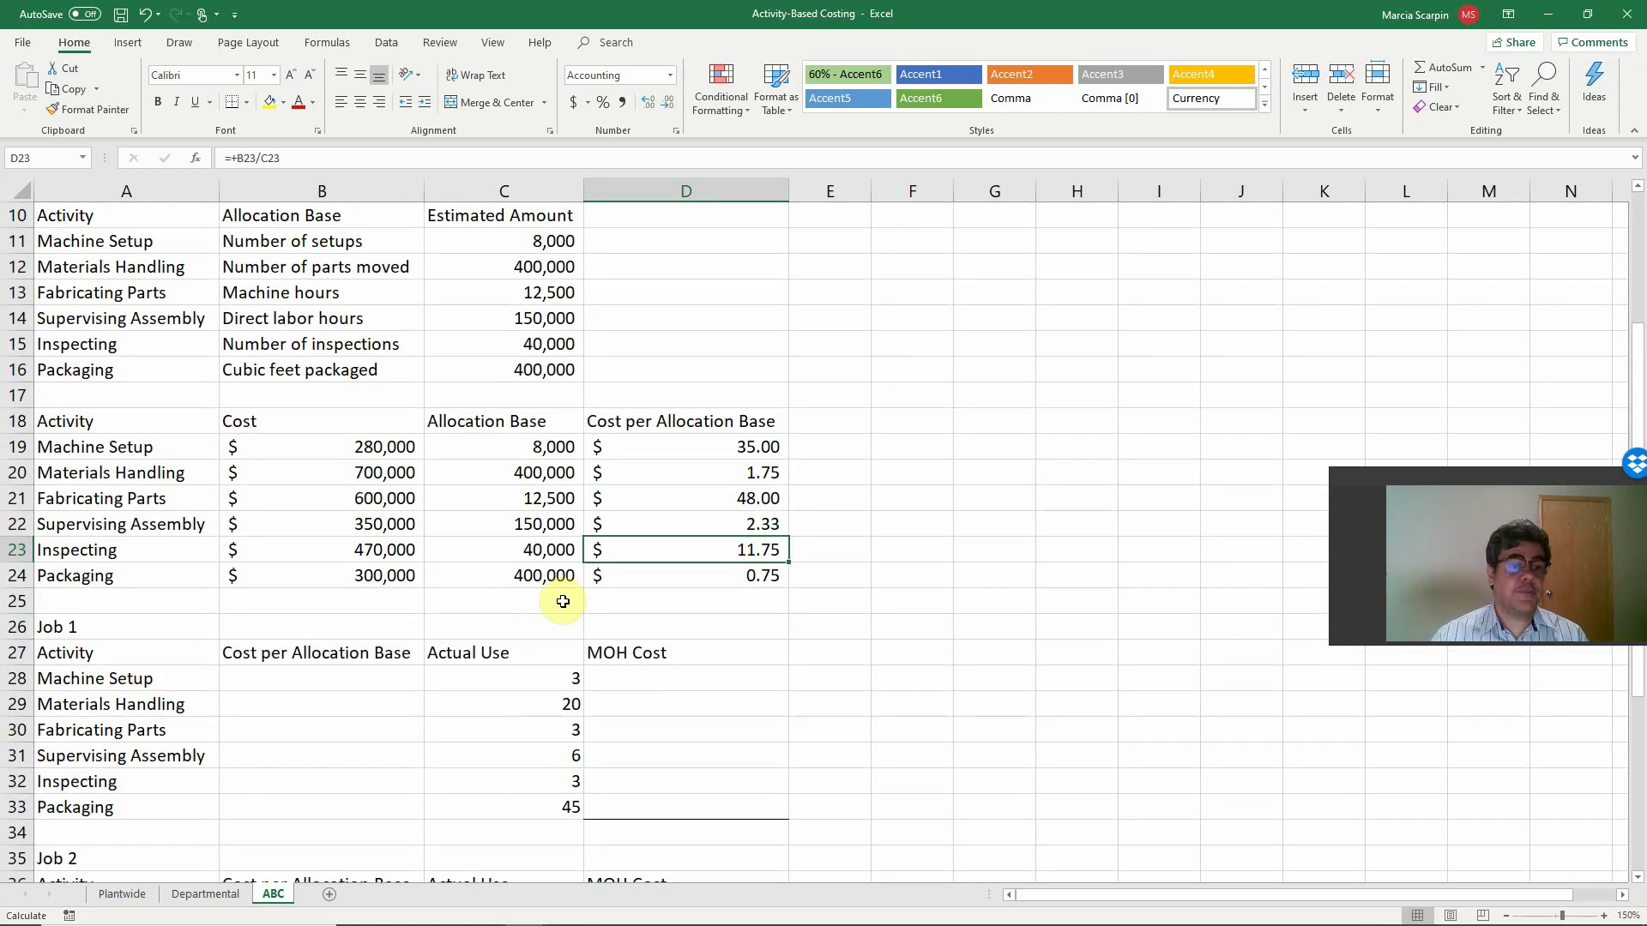
scroll(563, 602, "up", 1)
scroll(563, 602, "down", 1)
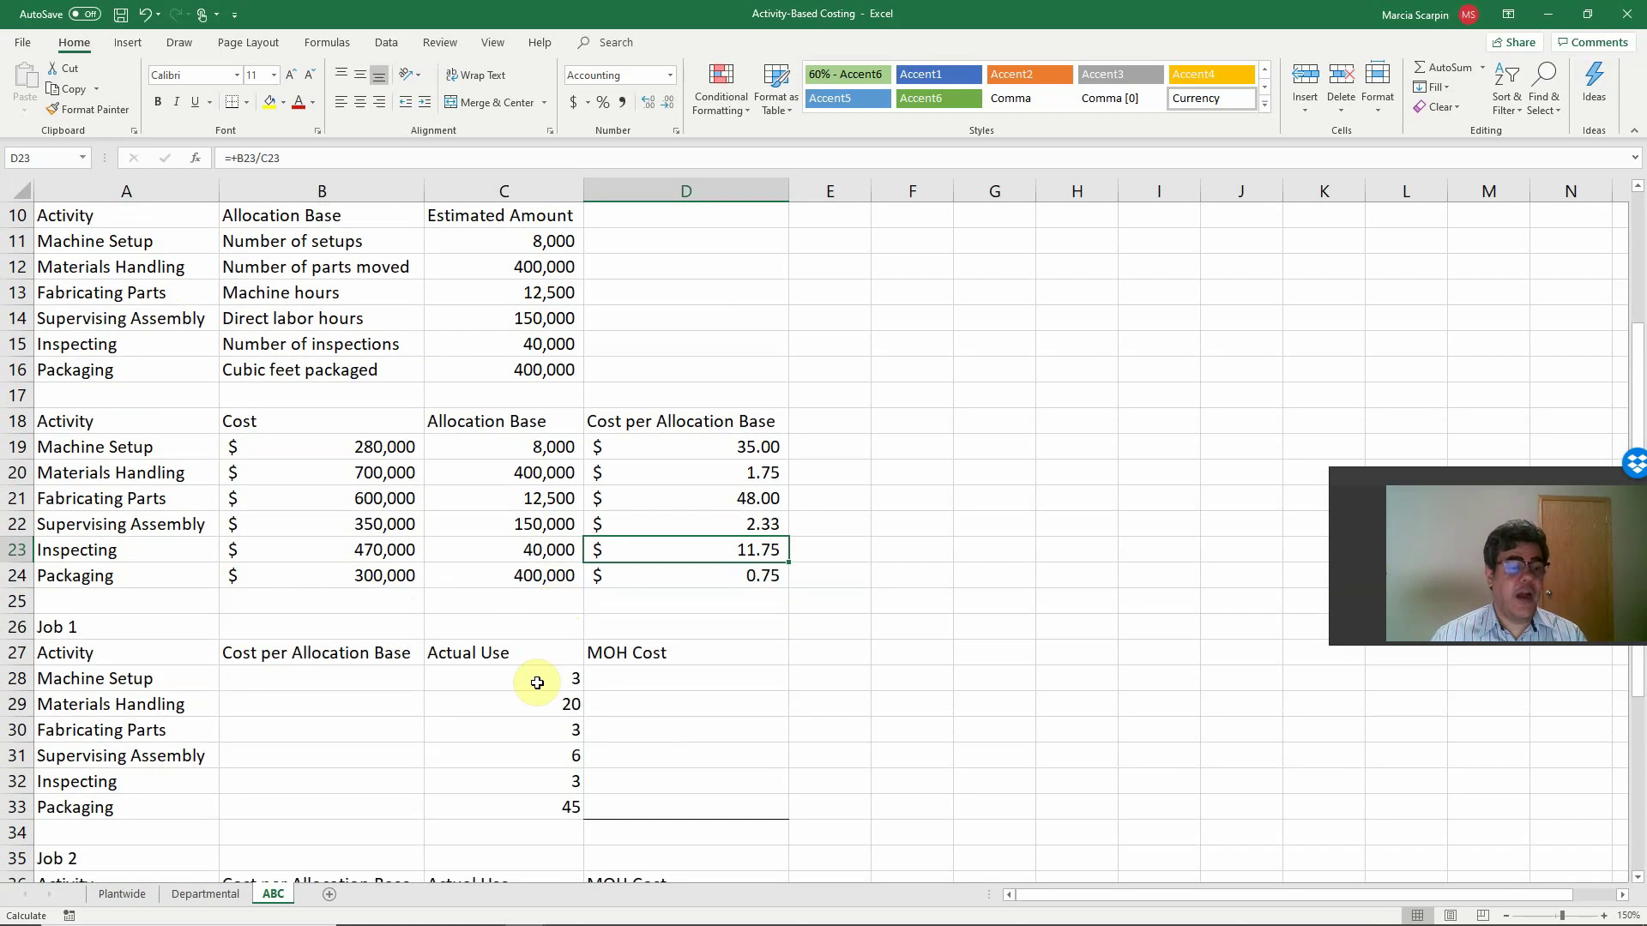
left_click(554, 706)
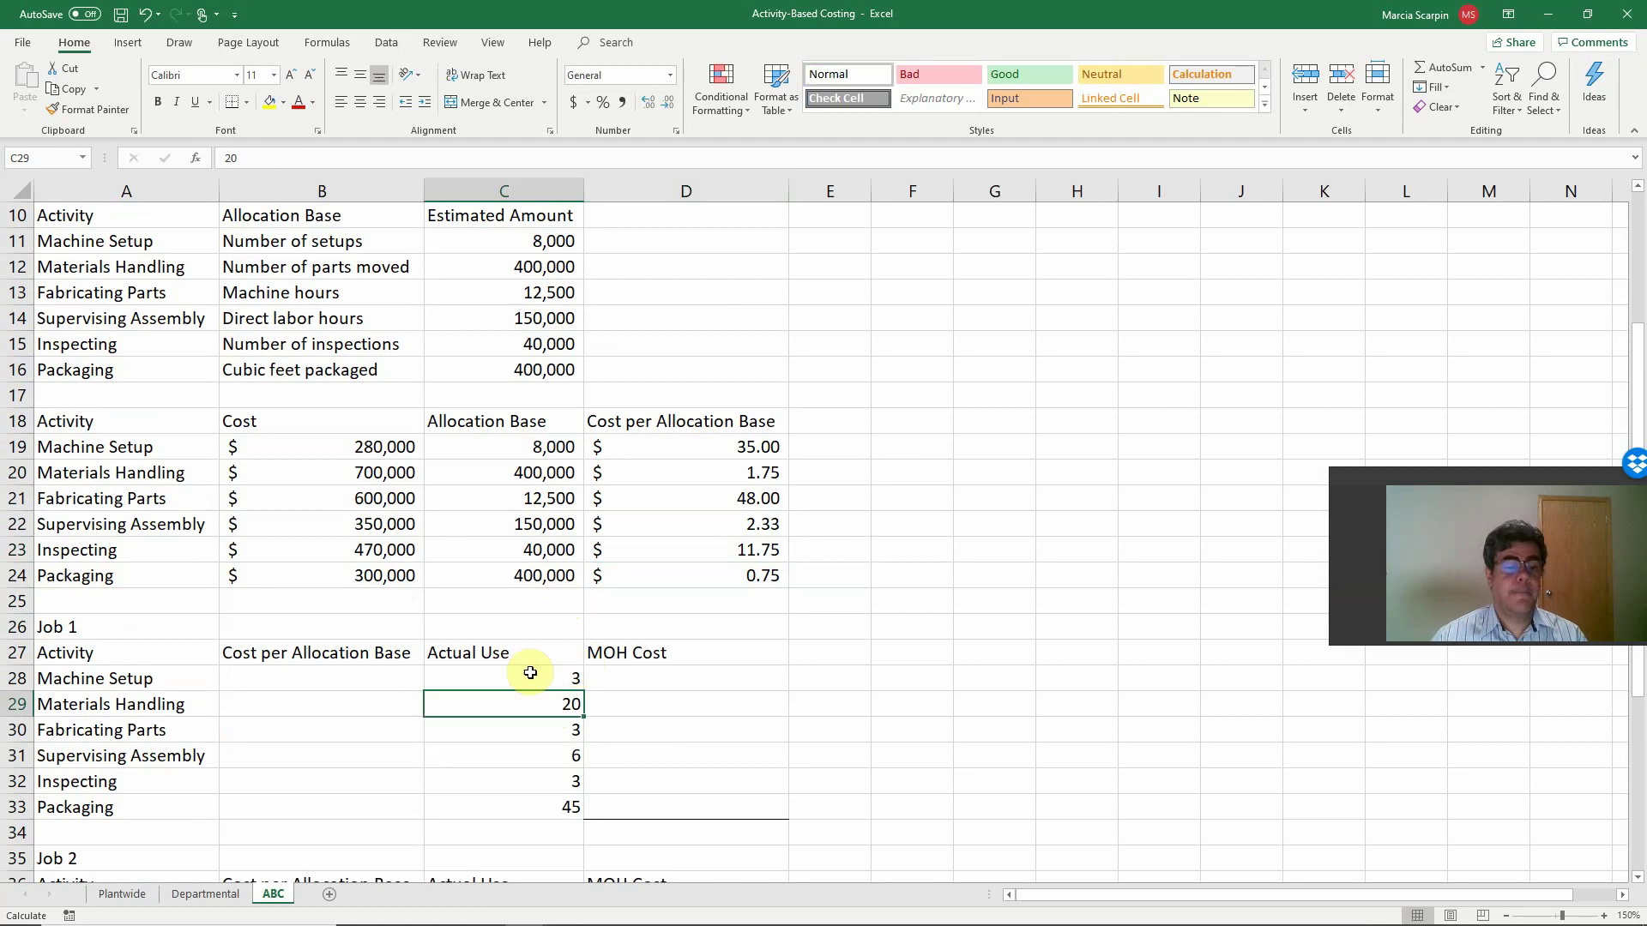
Link Job 1's cost per allocation base to D19 in B28 and copy it down B28:B33
left_click(367, 678)
type("+")
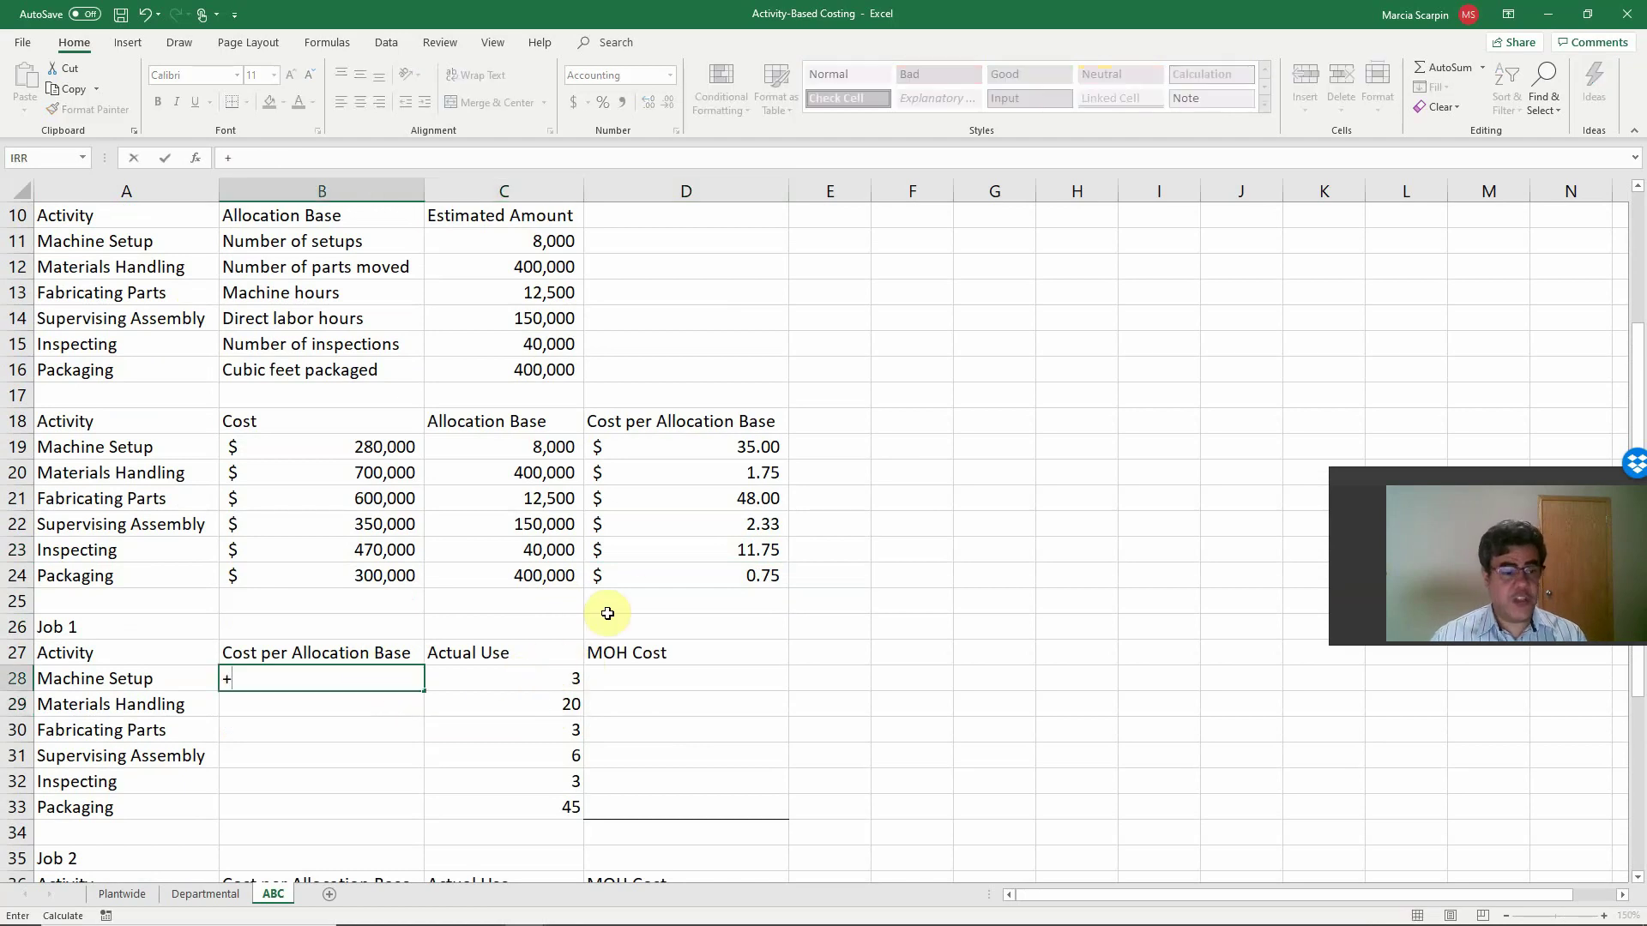
left_click(751, 452)
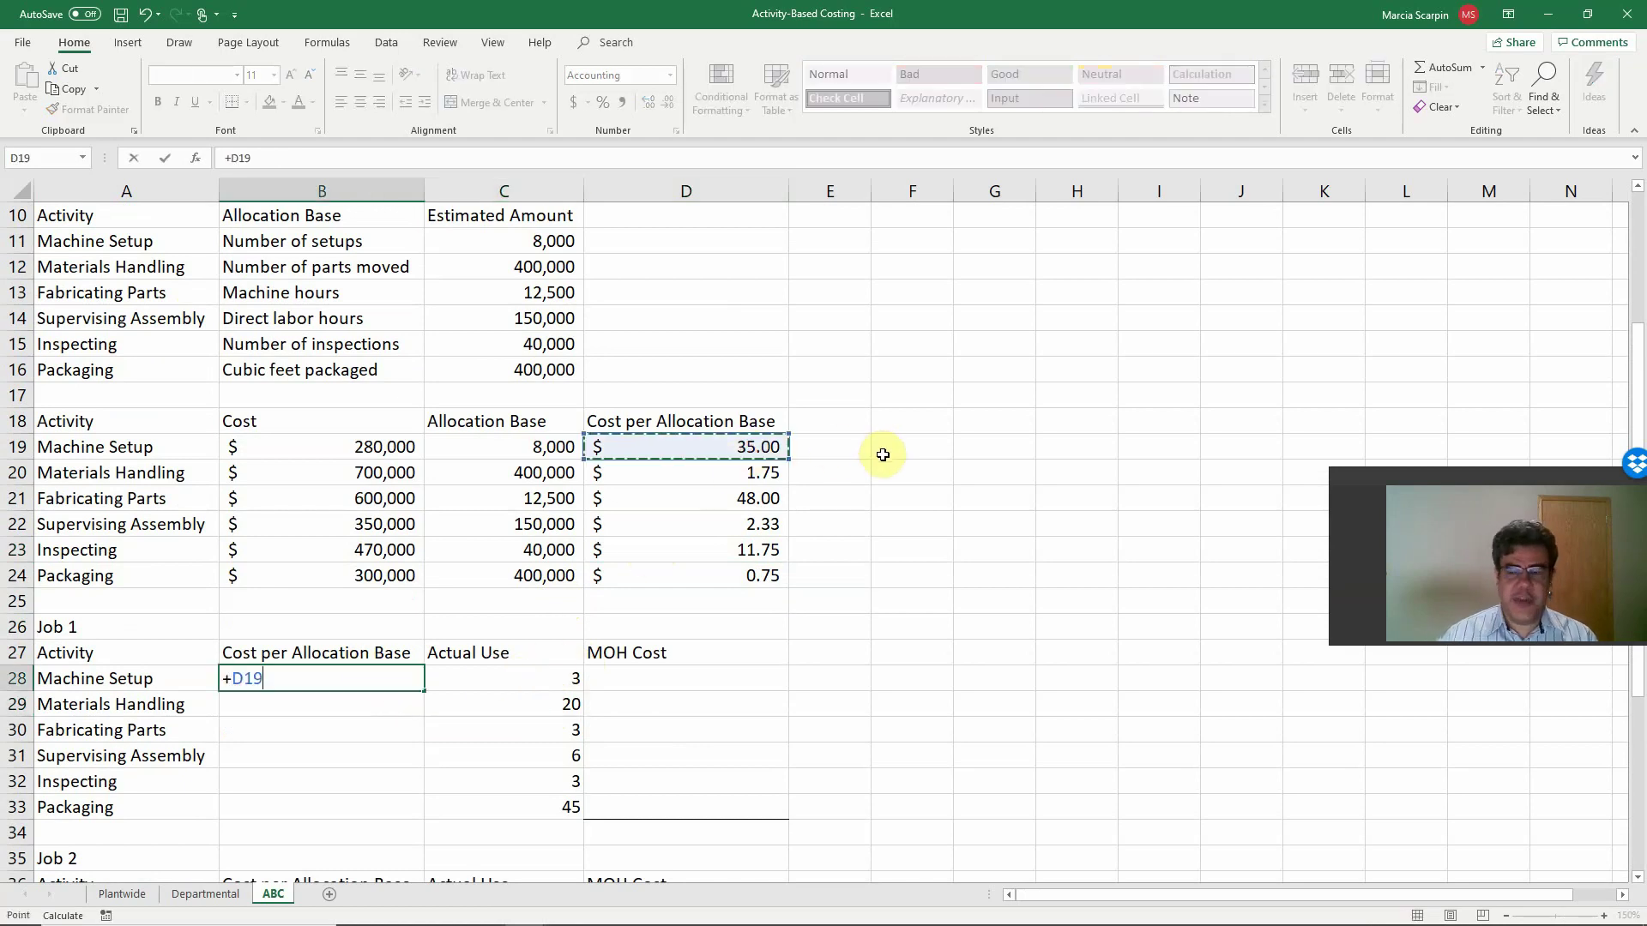
key("Return")
key("Up")
key("ctrl+c")
key("shift+Down")
key("shift+Down")
key("shift+Down")
key("shift+Down")
key("shift+Down")
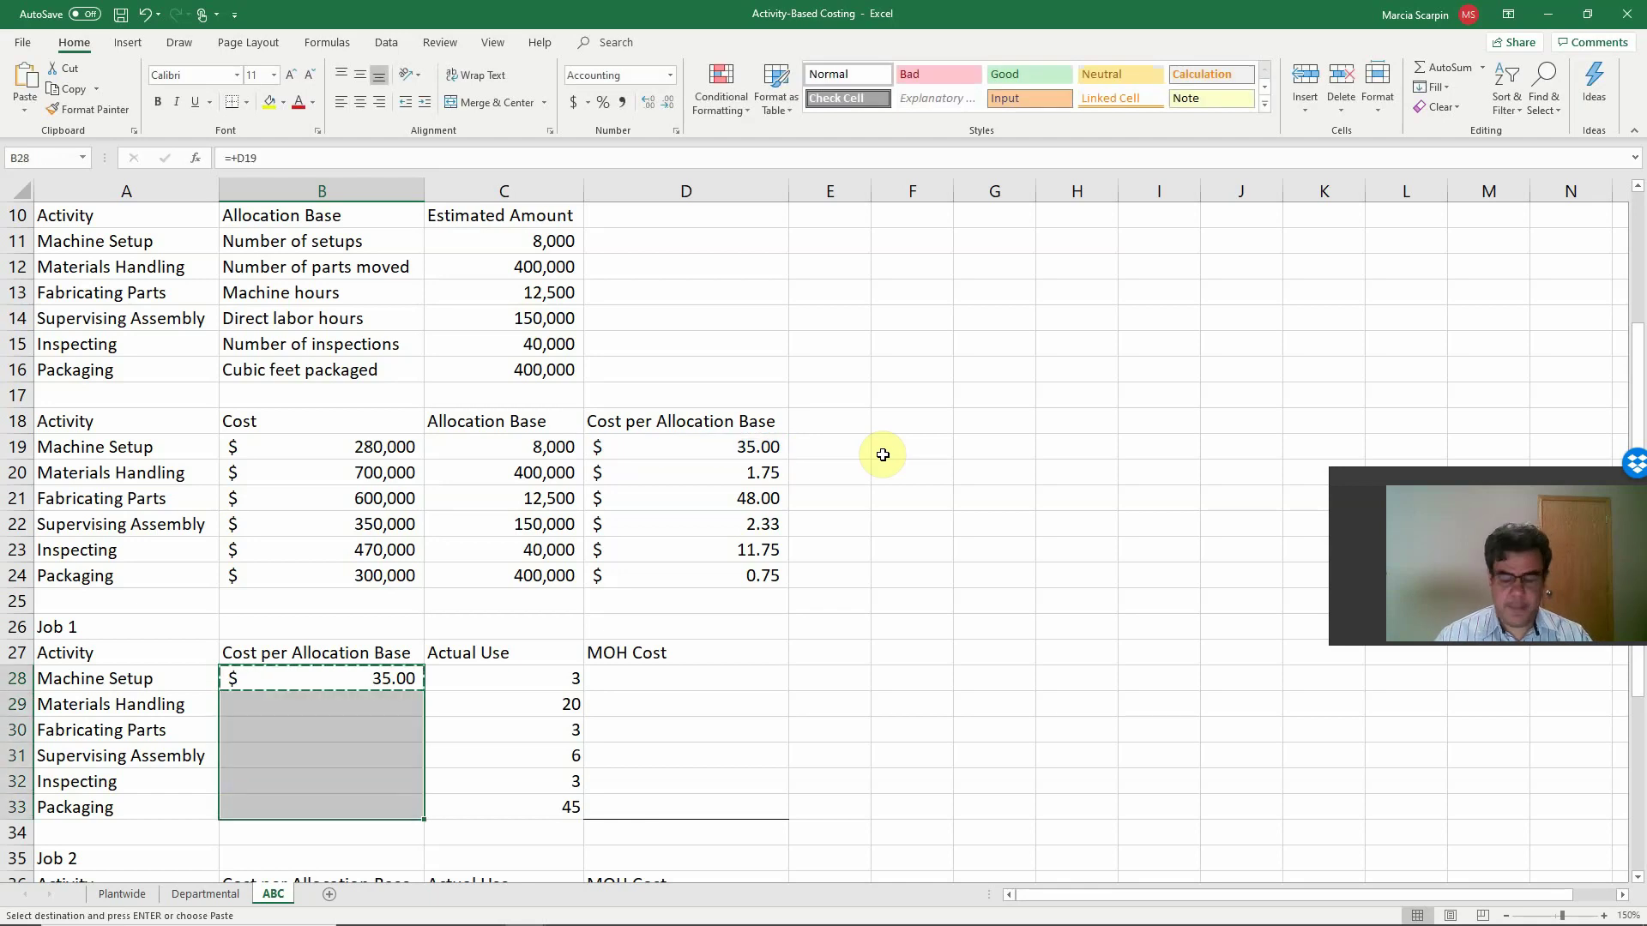
key("ctrl+v")
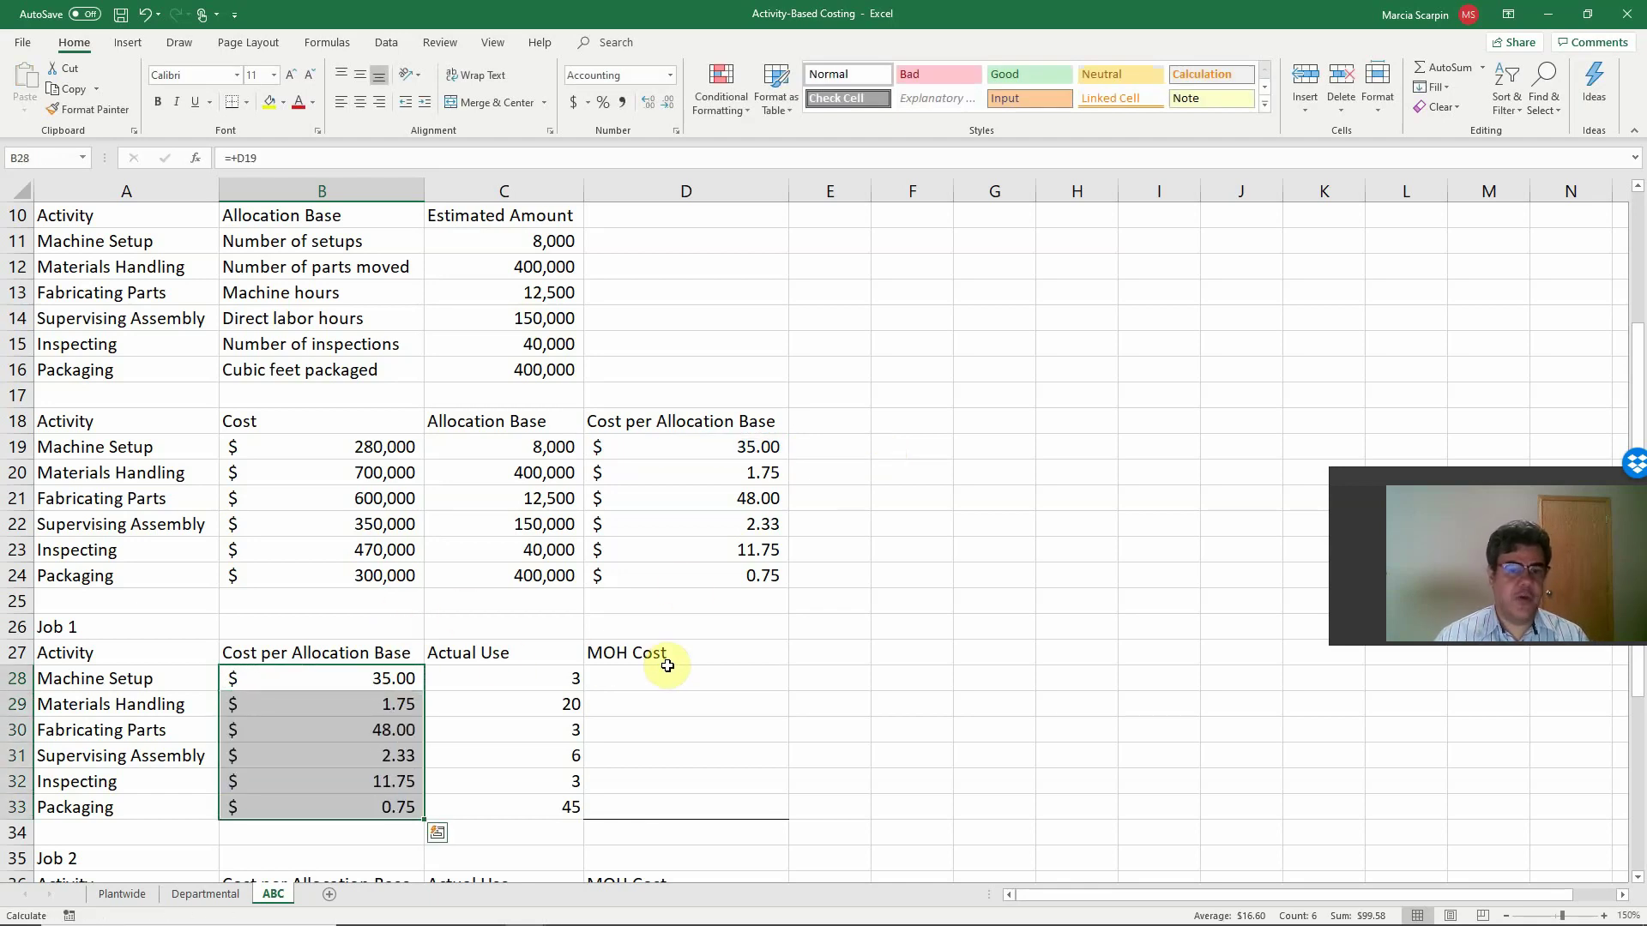
Compute Job 1's MOH cost as =B28*C28 ($105.00) and paste the formula down D29:D33
left_click(669, 678)
type("+")
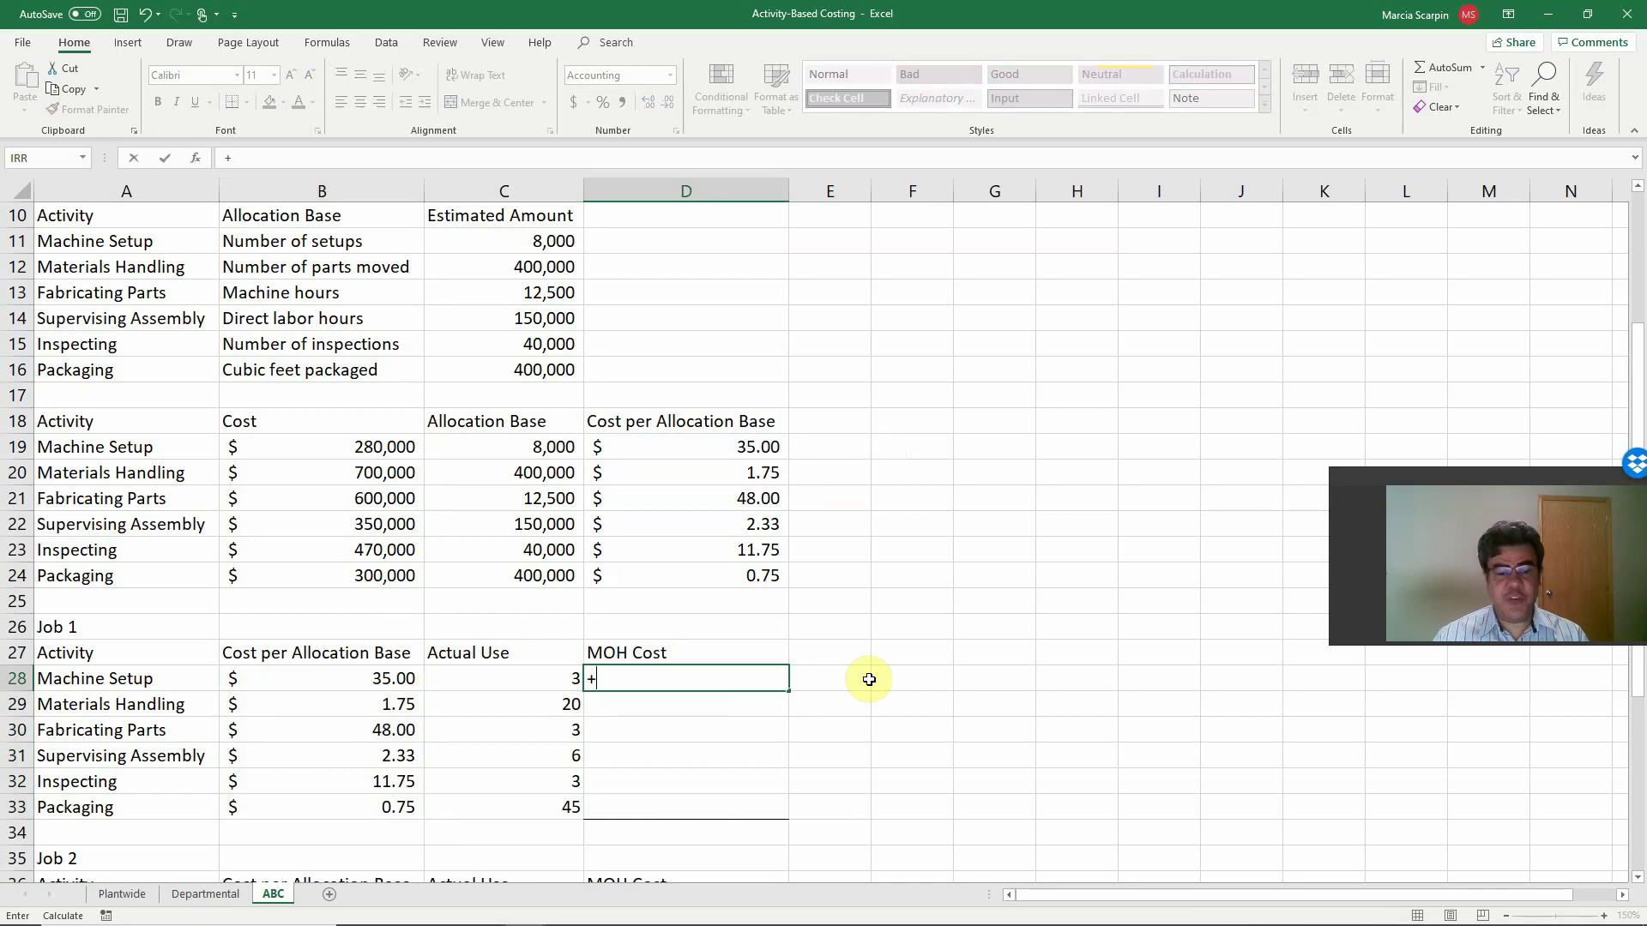
key("Left")
key("Left")
type("*")
key("Left")
key("ctrl+Return")
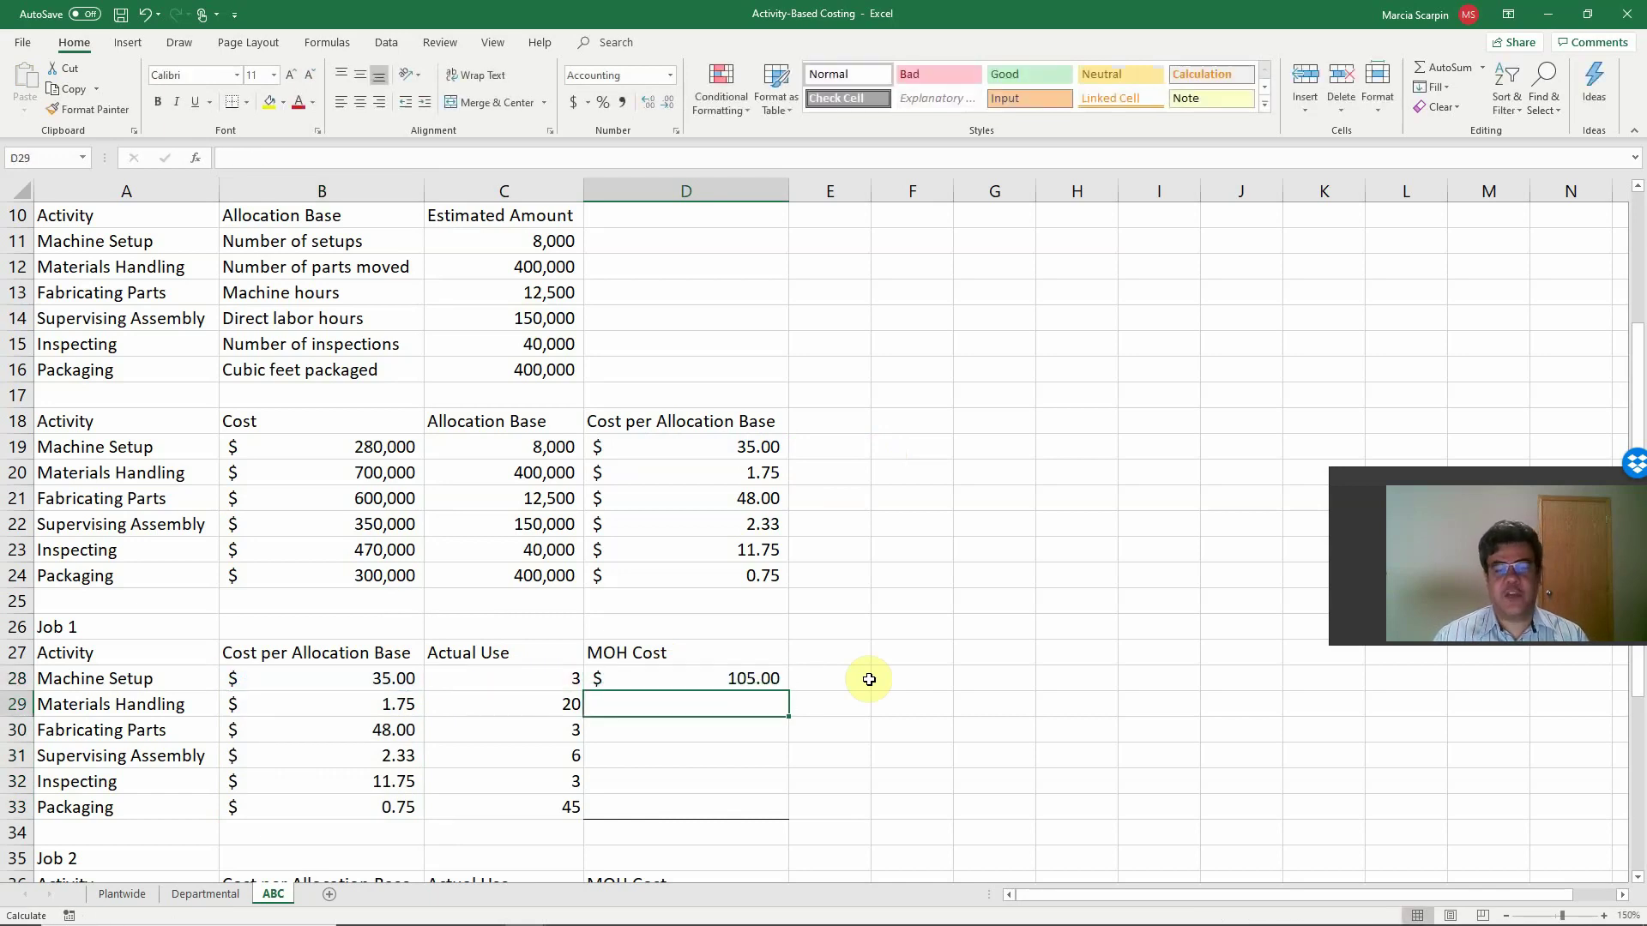
key("ctrl+c")
key("shift+Down")
key("shift+Down")
key("shift+Down")
key("shift+Down")
key("shift+Down")
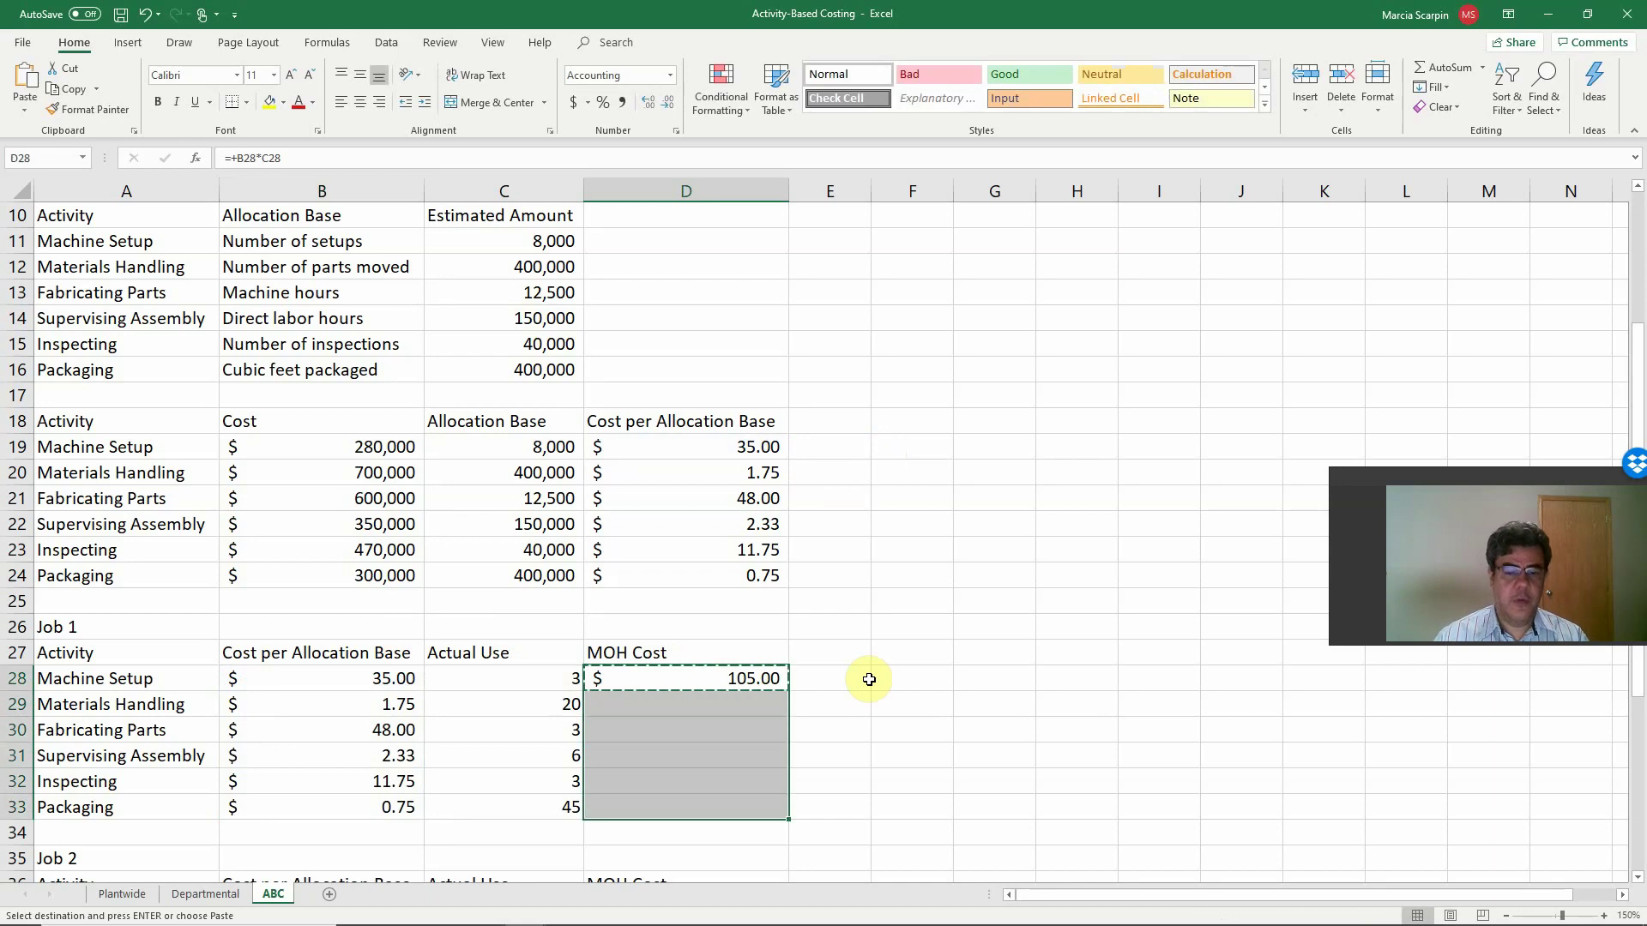
right_click(698, 739)
left_click(787, 429)
left_click(881, 739)
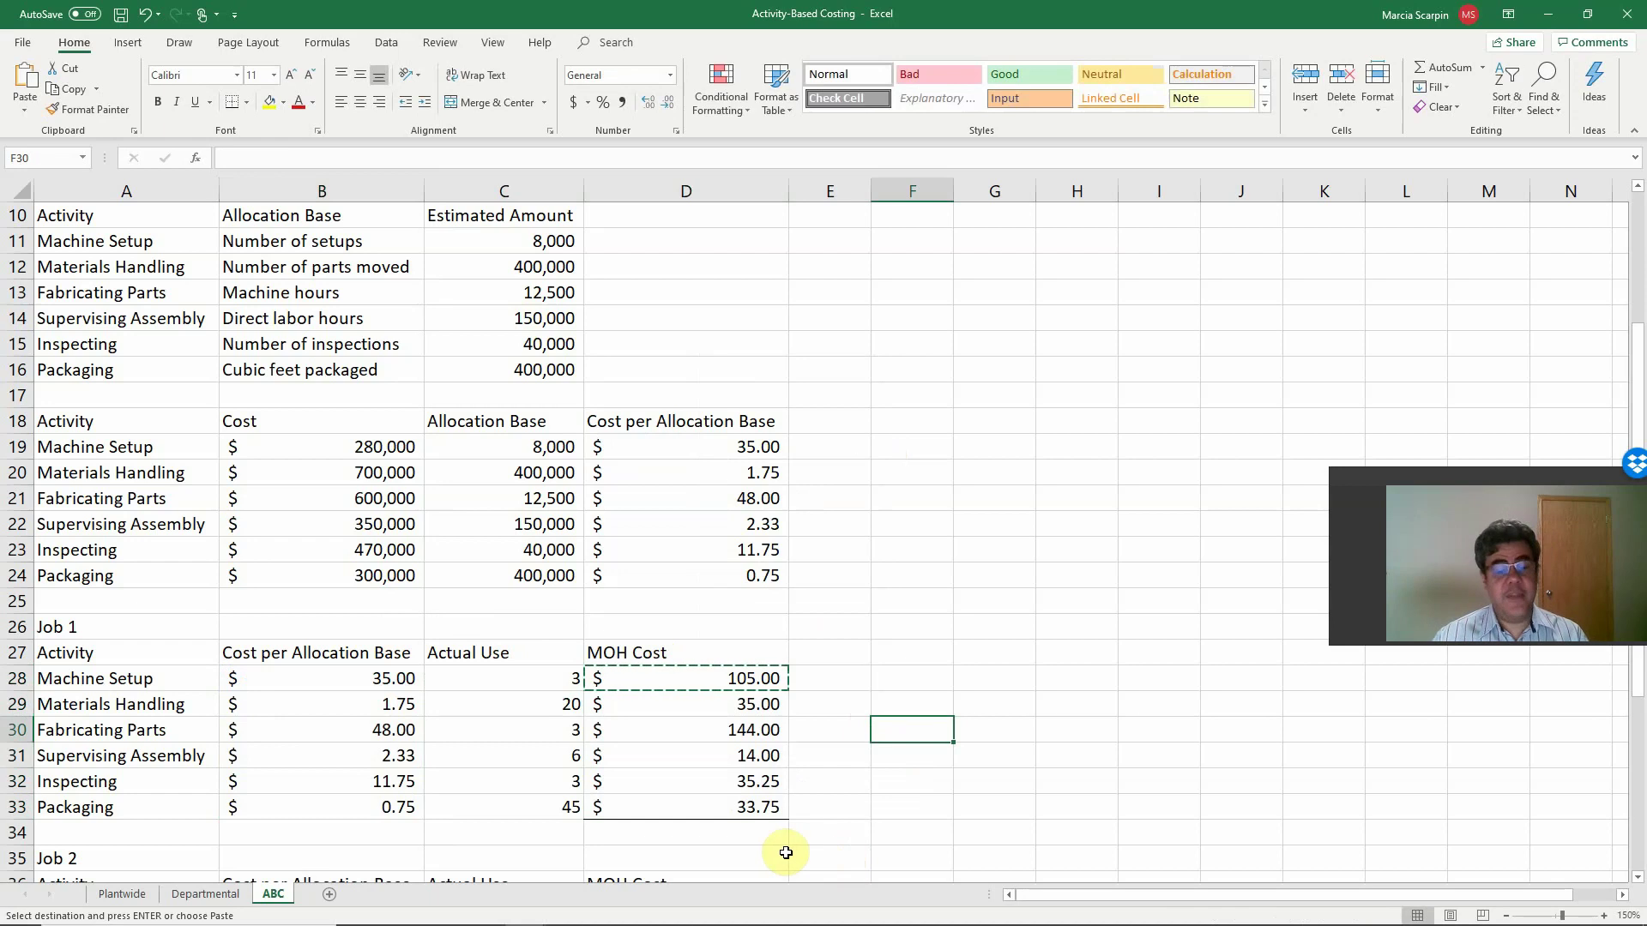
Total Job 1's MOH in D34 with =SUM(D28:D33), giving $367.00
left_click(728, 830)
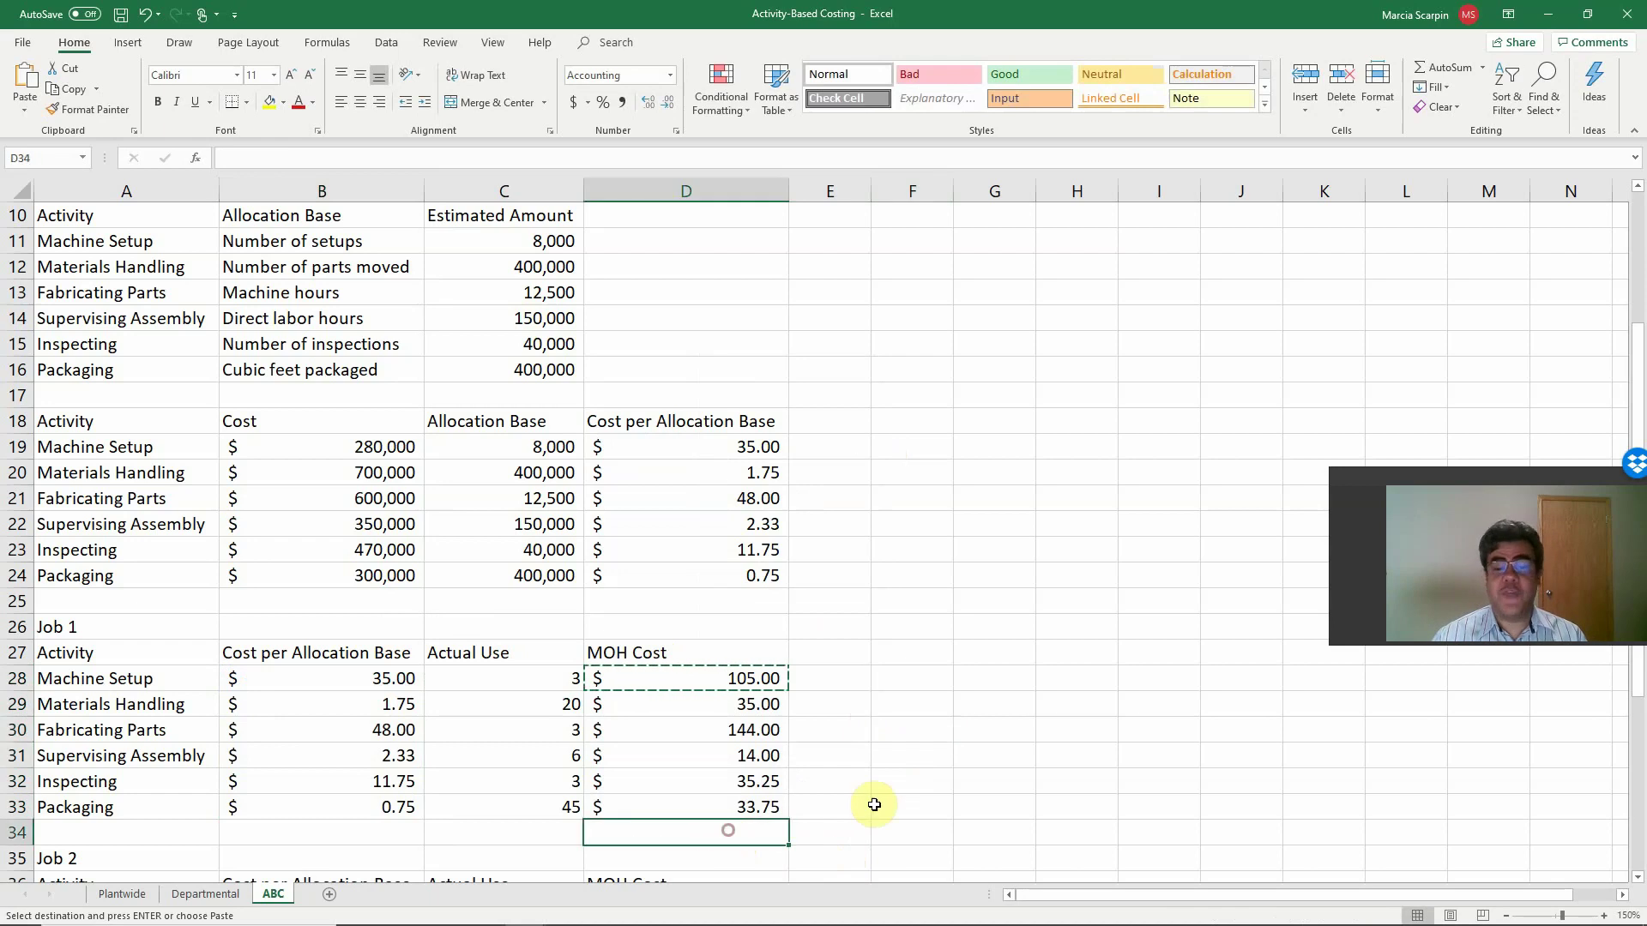
type("=sum(")
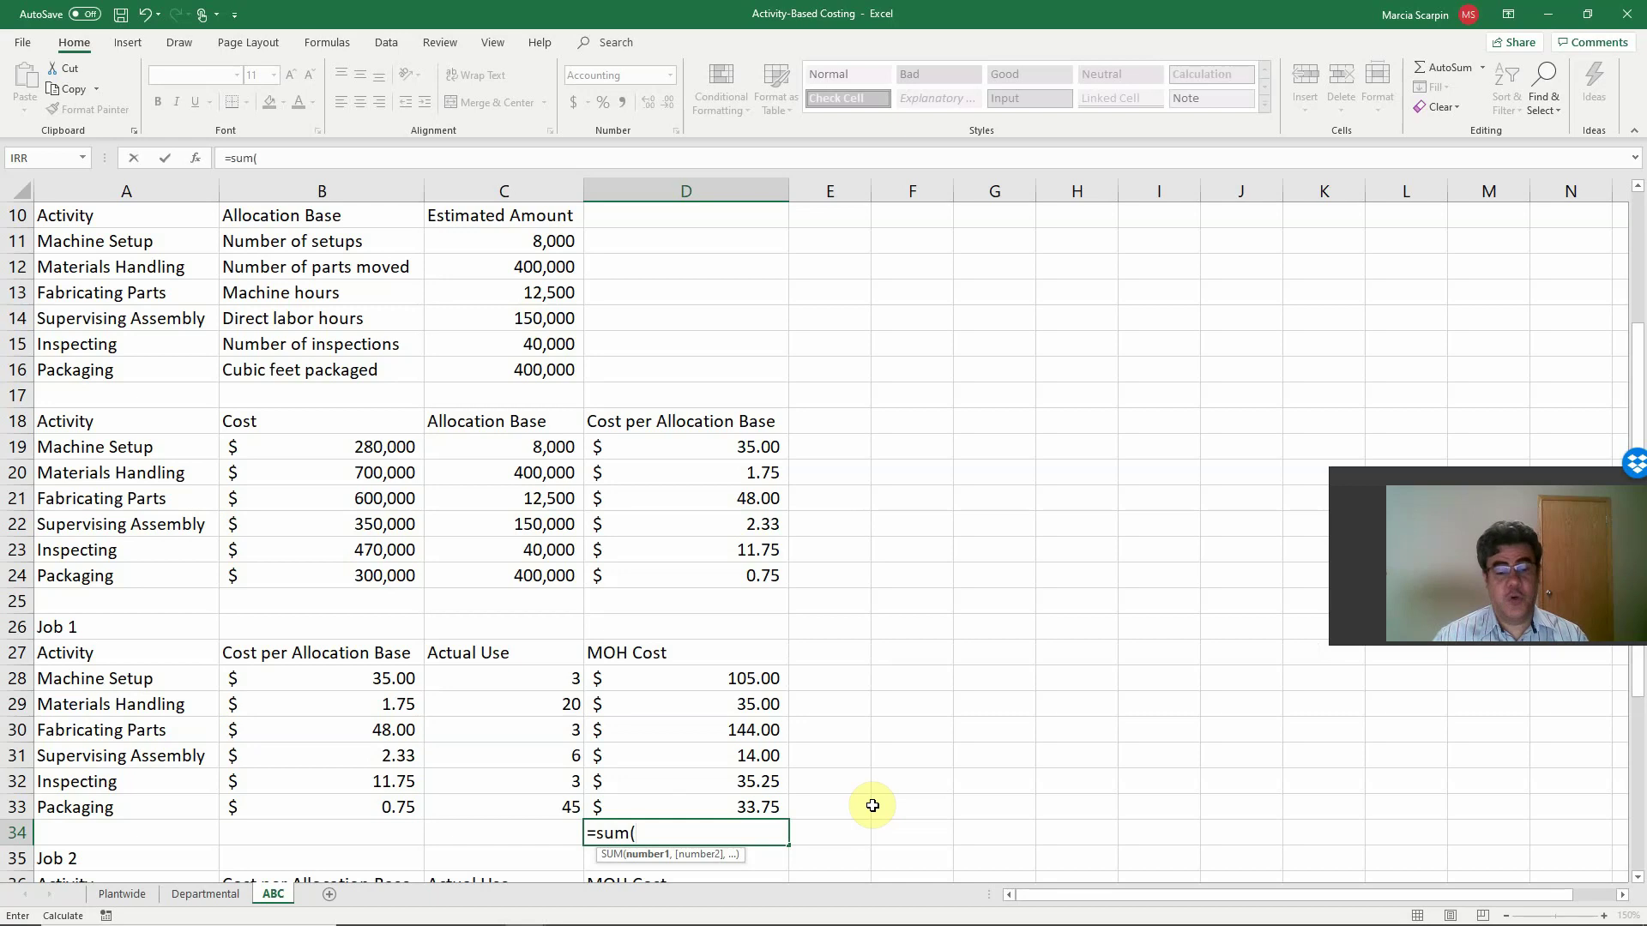
key("Up")
key("shift+Up")
key("shift+Up")
key("shift+Up")
key("shift+Up")
key("shift+Up")
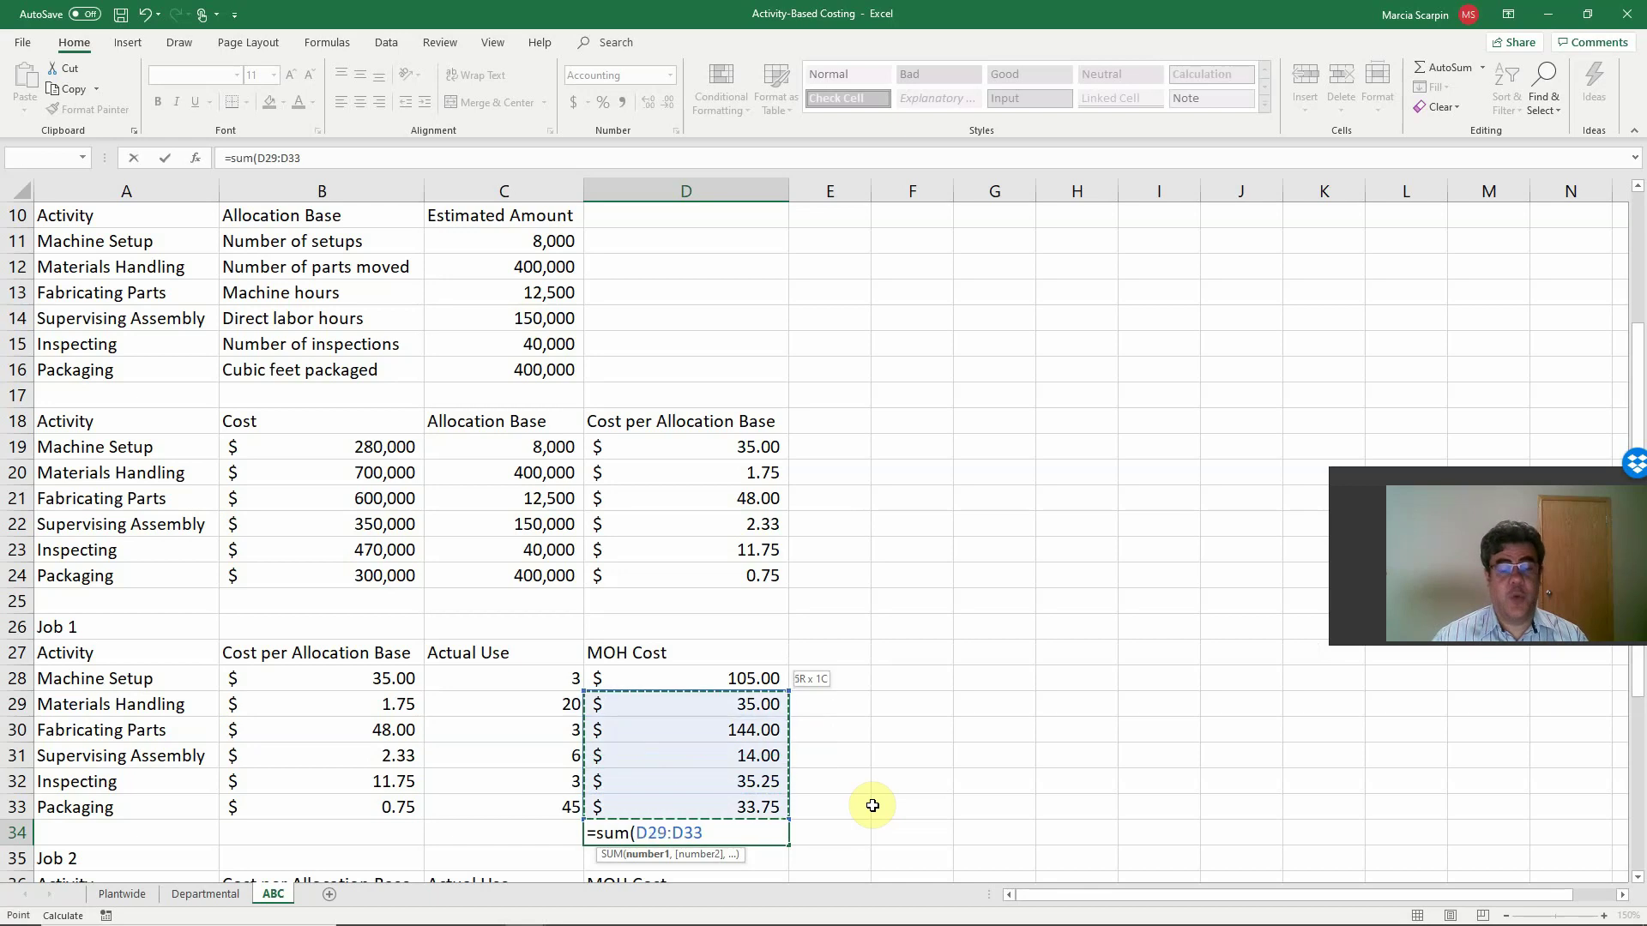
key("Return")
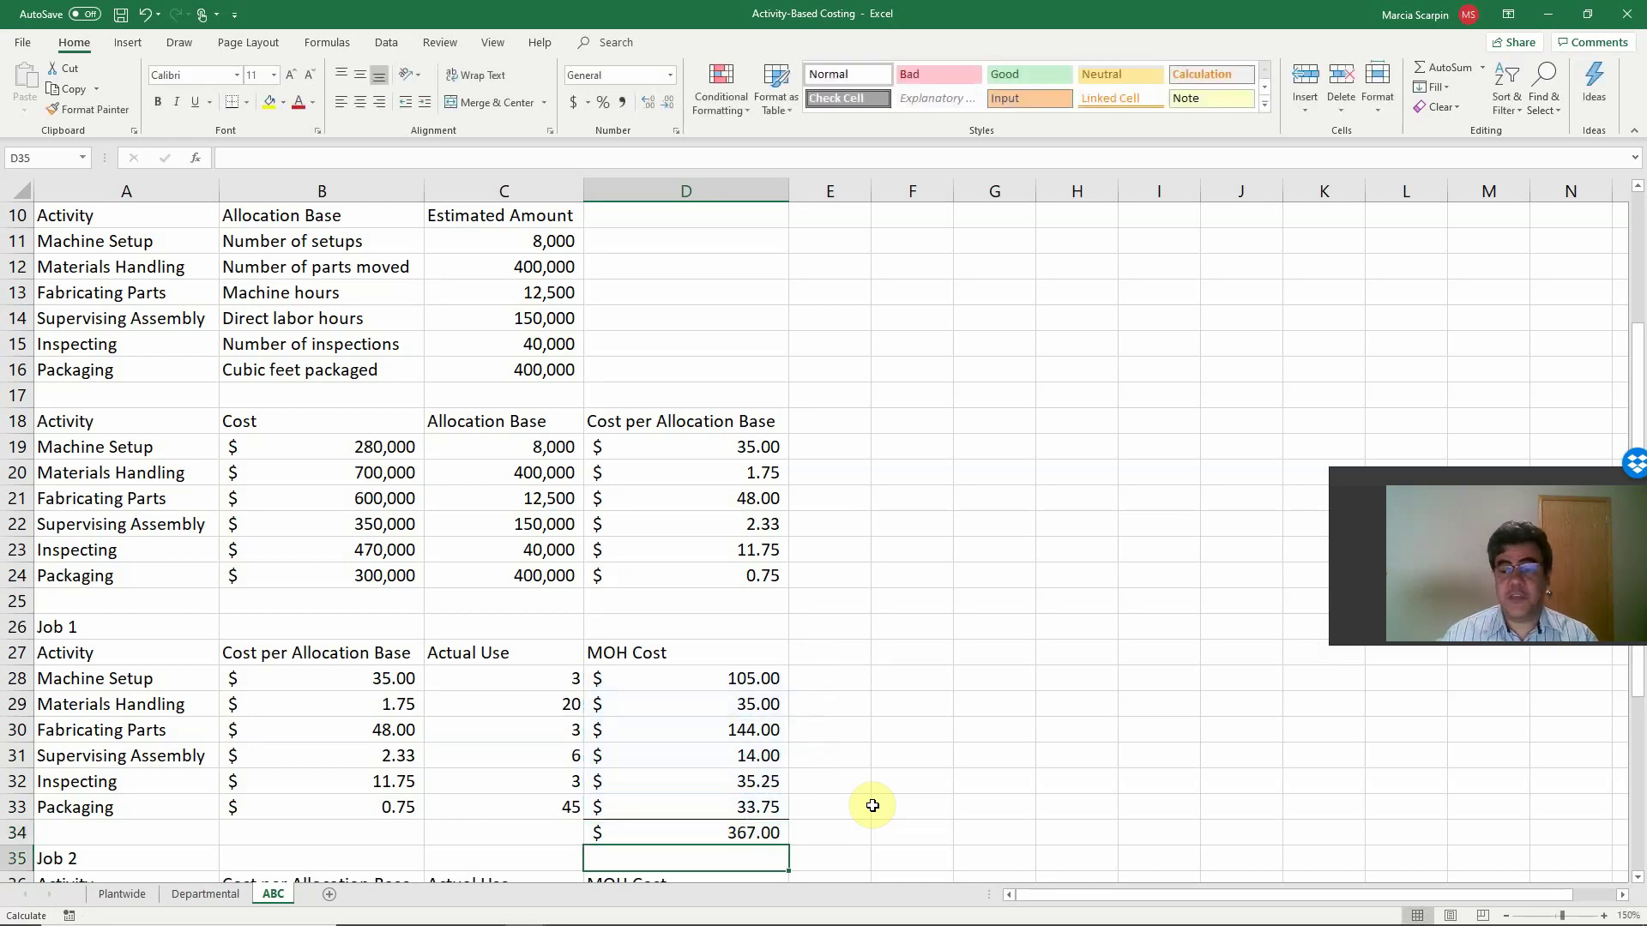
Link Job 2's cost per allocation base to D19 in B37 and copy it down B37:B42
scroll(879, 802, "down", 3)
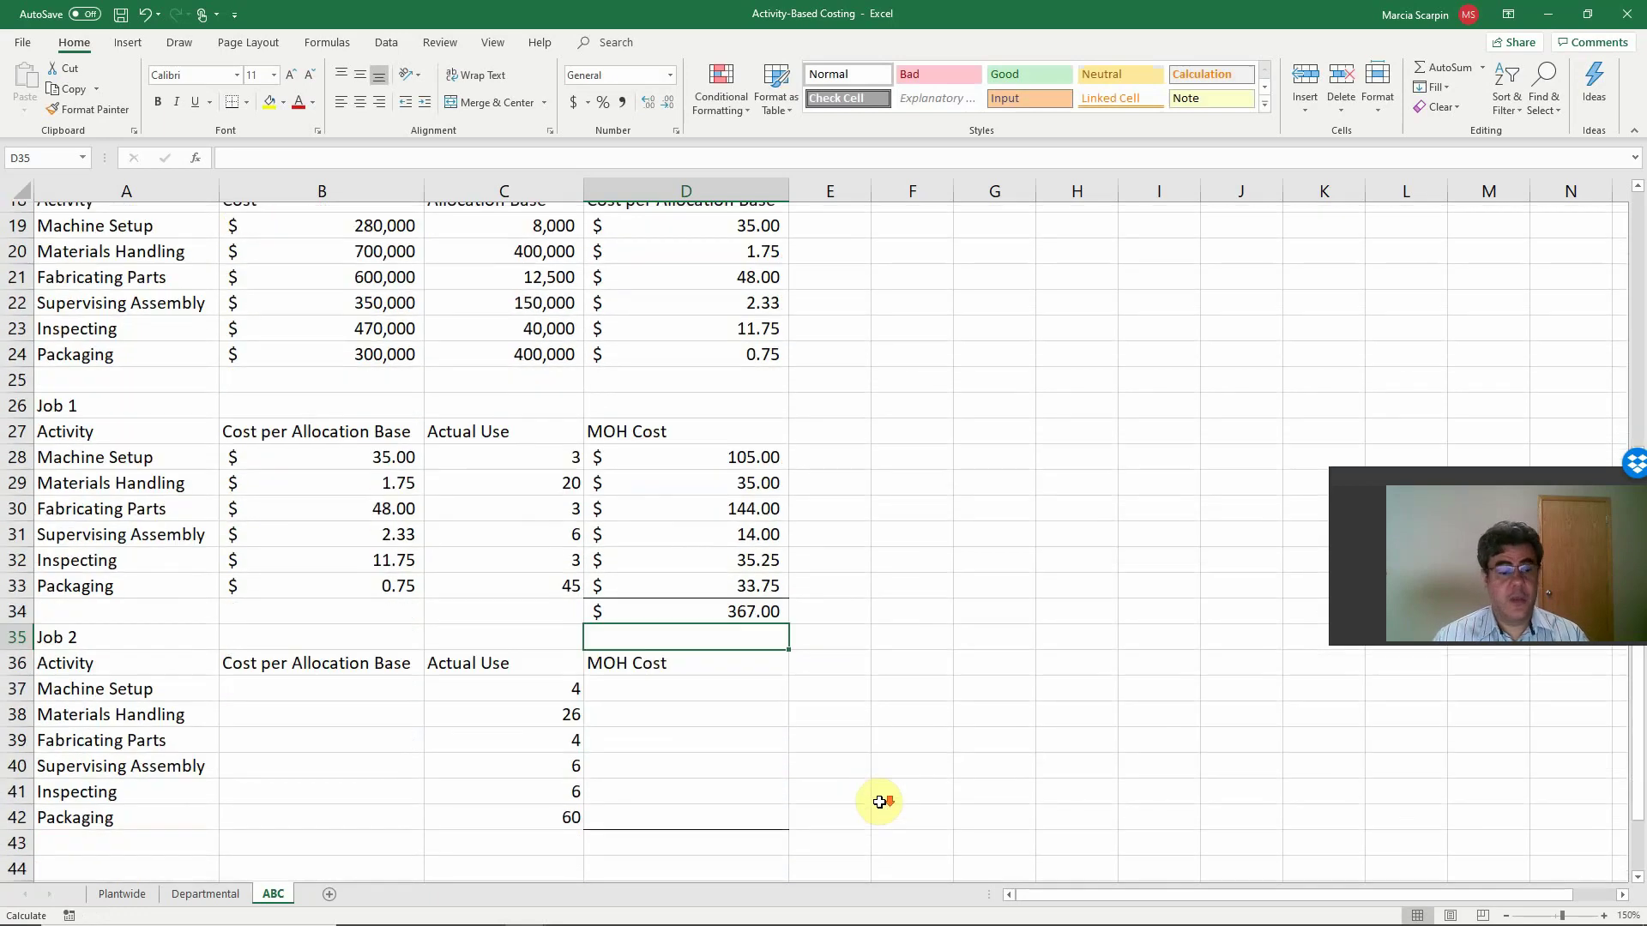
left_click(385, 672)
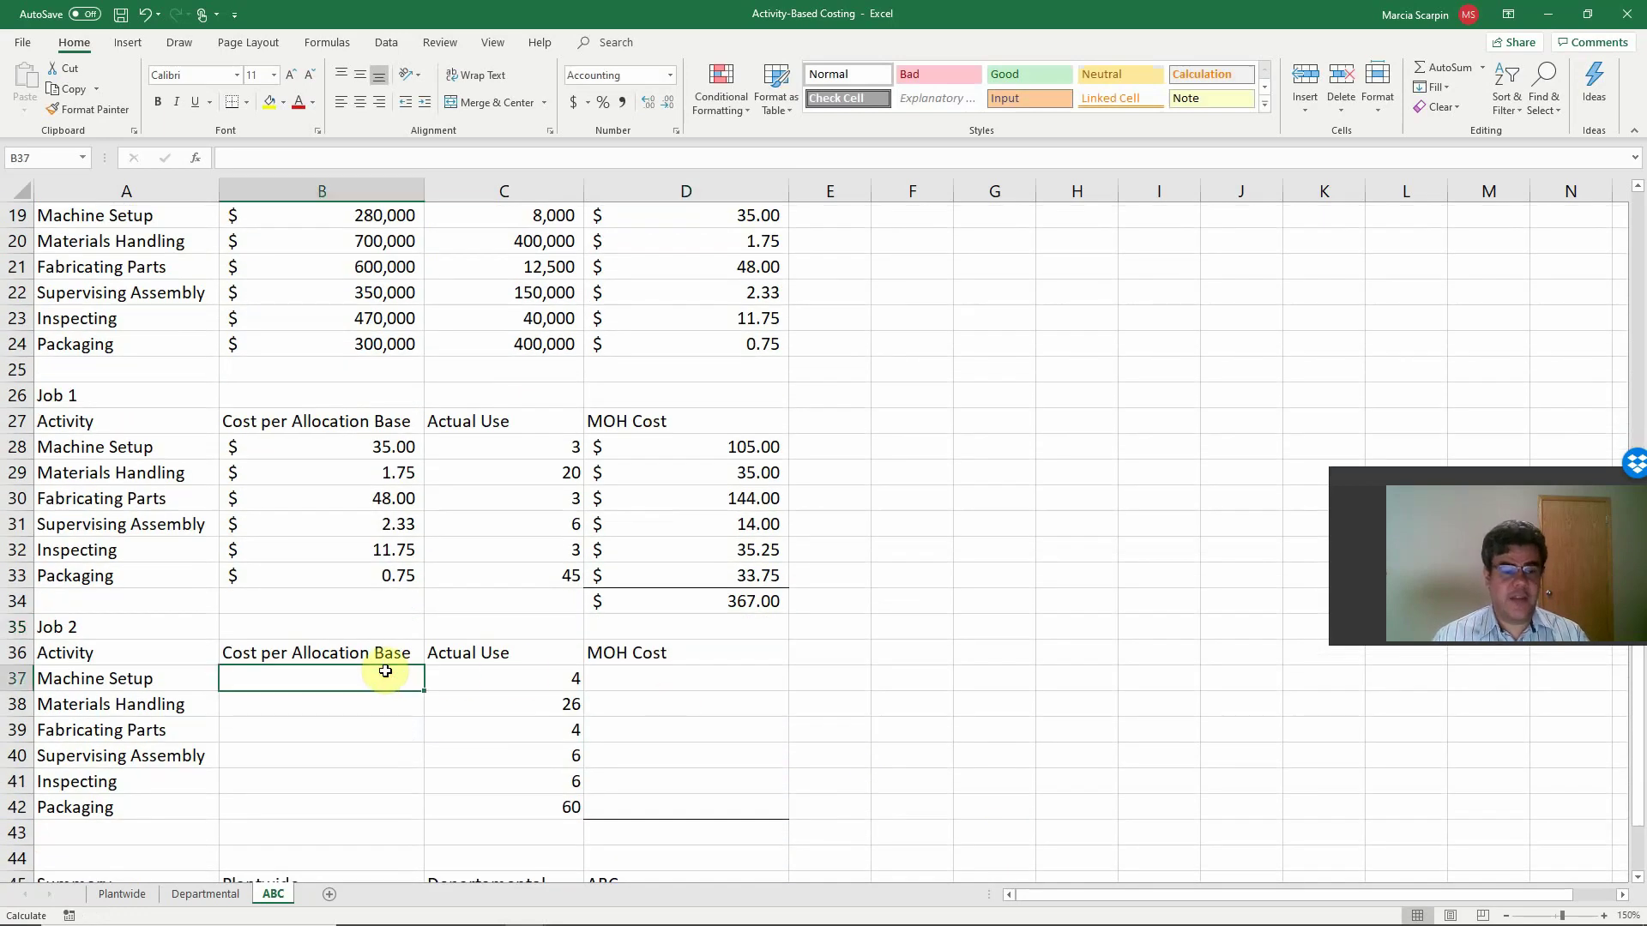
type("+")
scroll(518, 471, "up", 1)
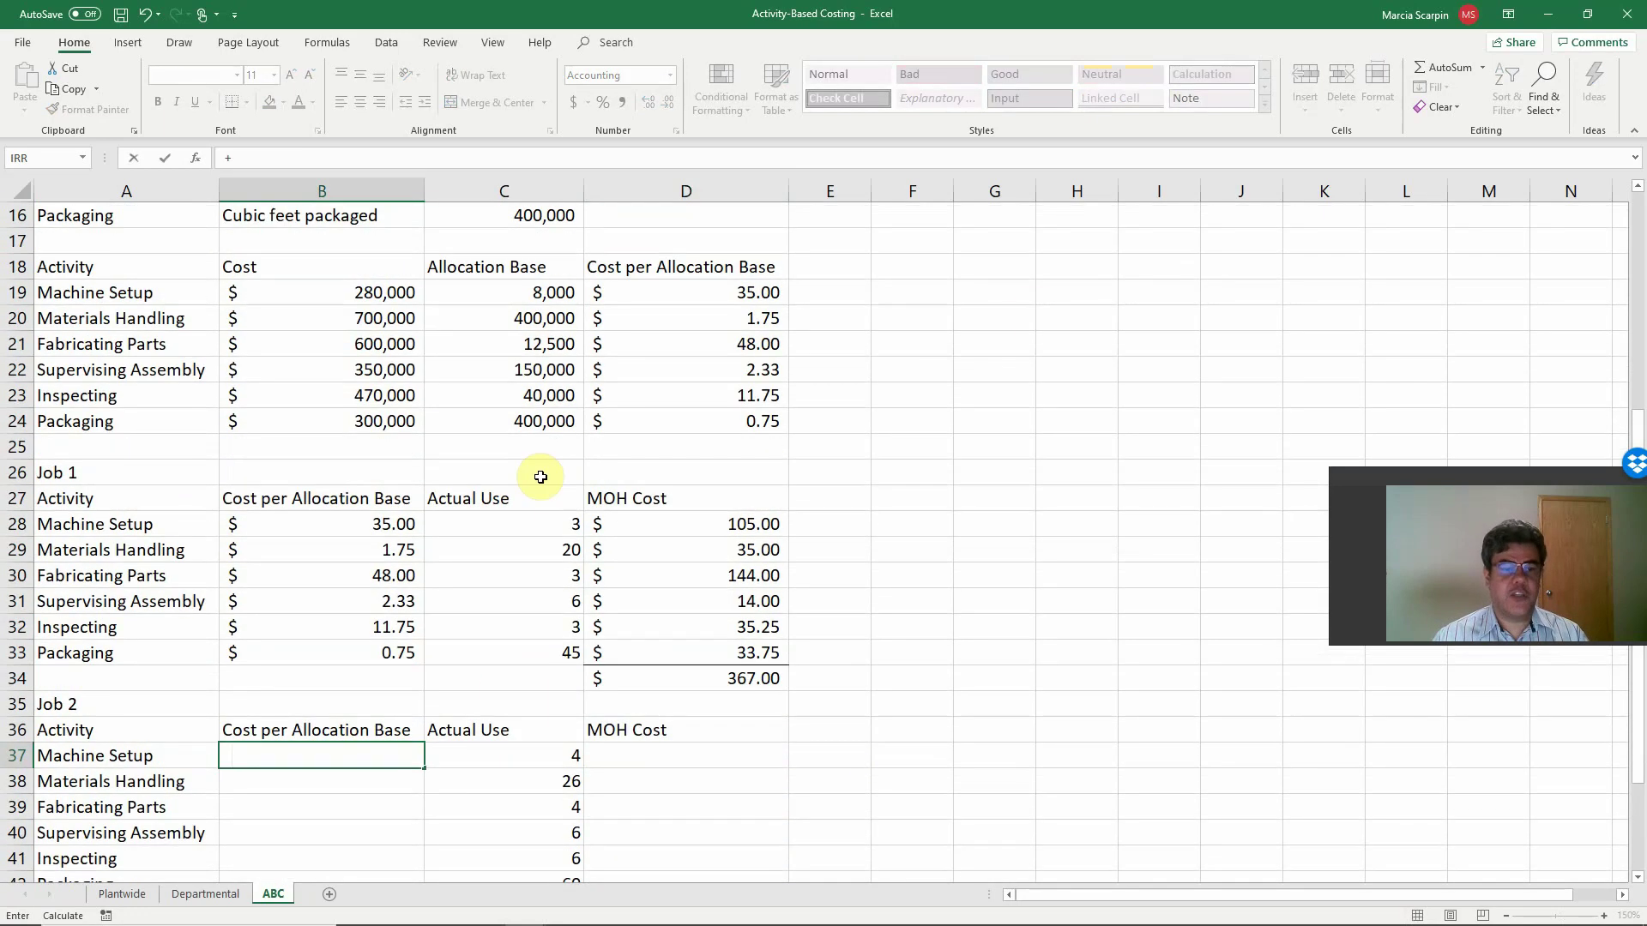
left_click(704, 293)
key("Return")
key("Up")
key("ctrl+c")
key("shift+Down")
key("shift+Down")
key("shift+Down")
key("shift+Down")
key("shift+Down")
key("shift+Down")
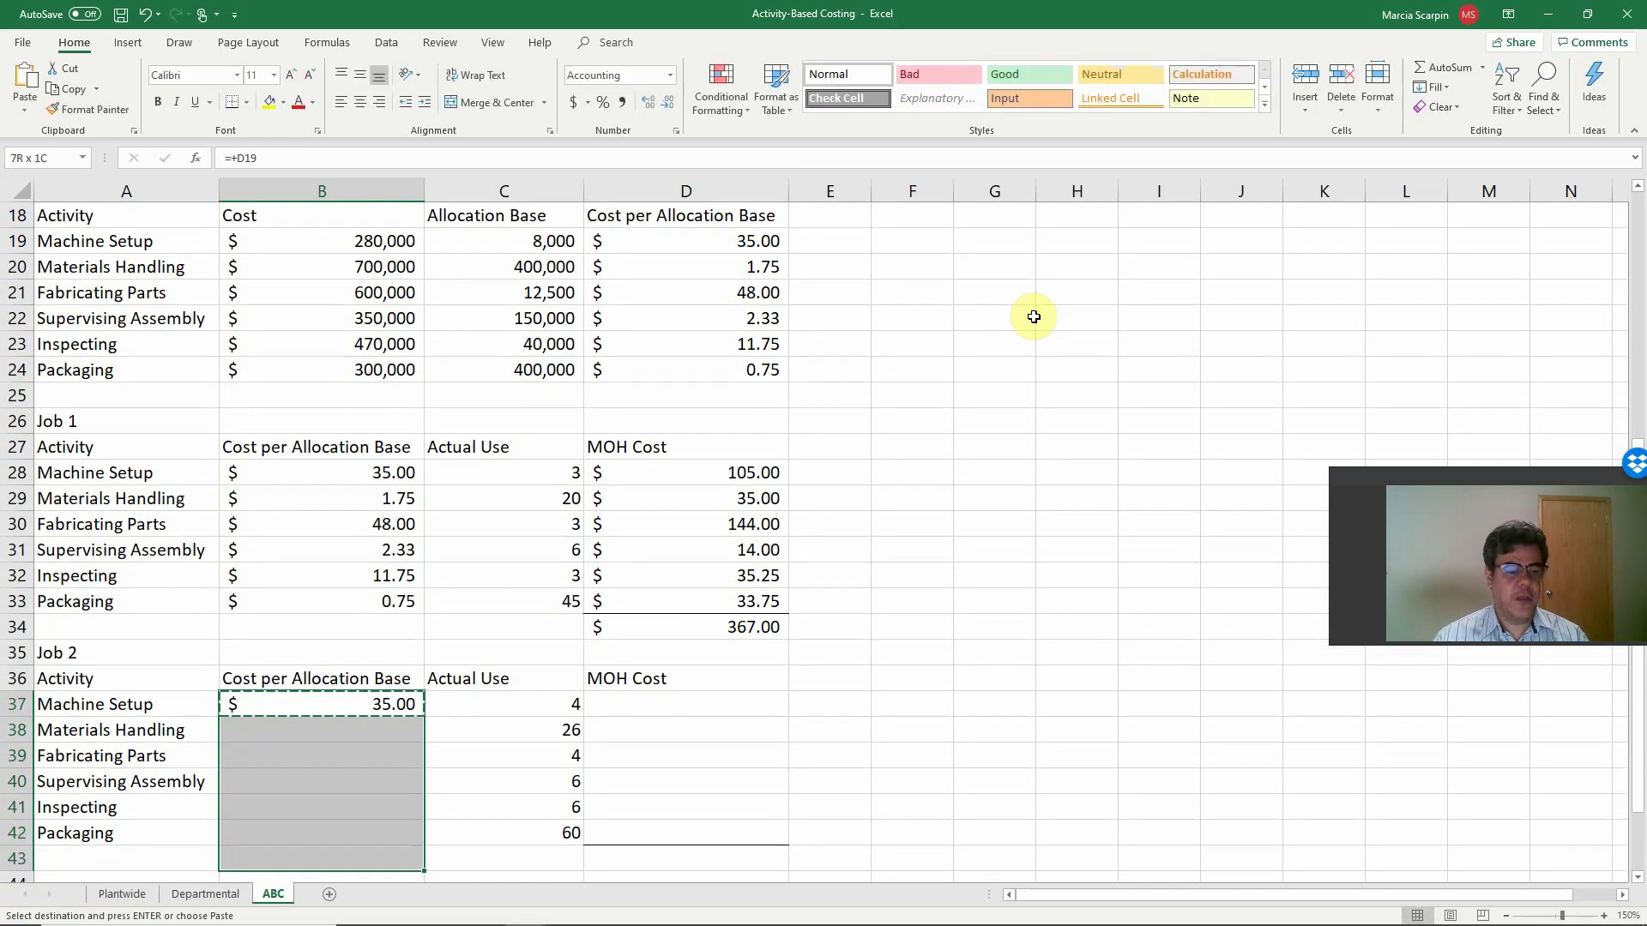
key("shift+Up")
key("Return")
Compute Job 2's MOH cost as =B37*C37 ($140.00) and paste the formula into D38:D42
key("Right")
key("Right")
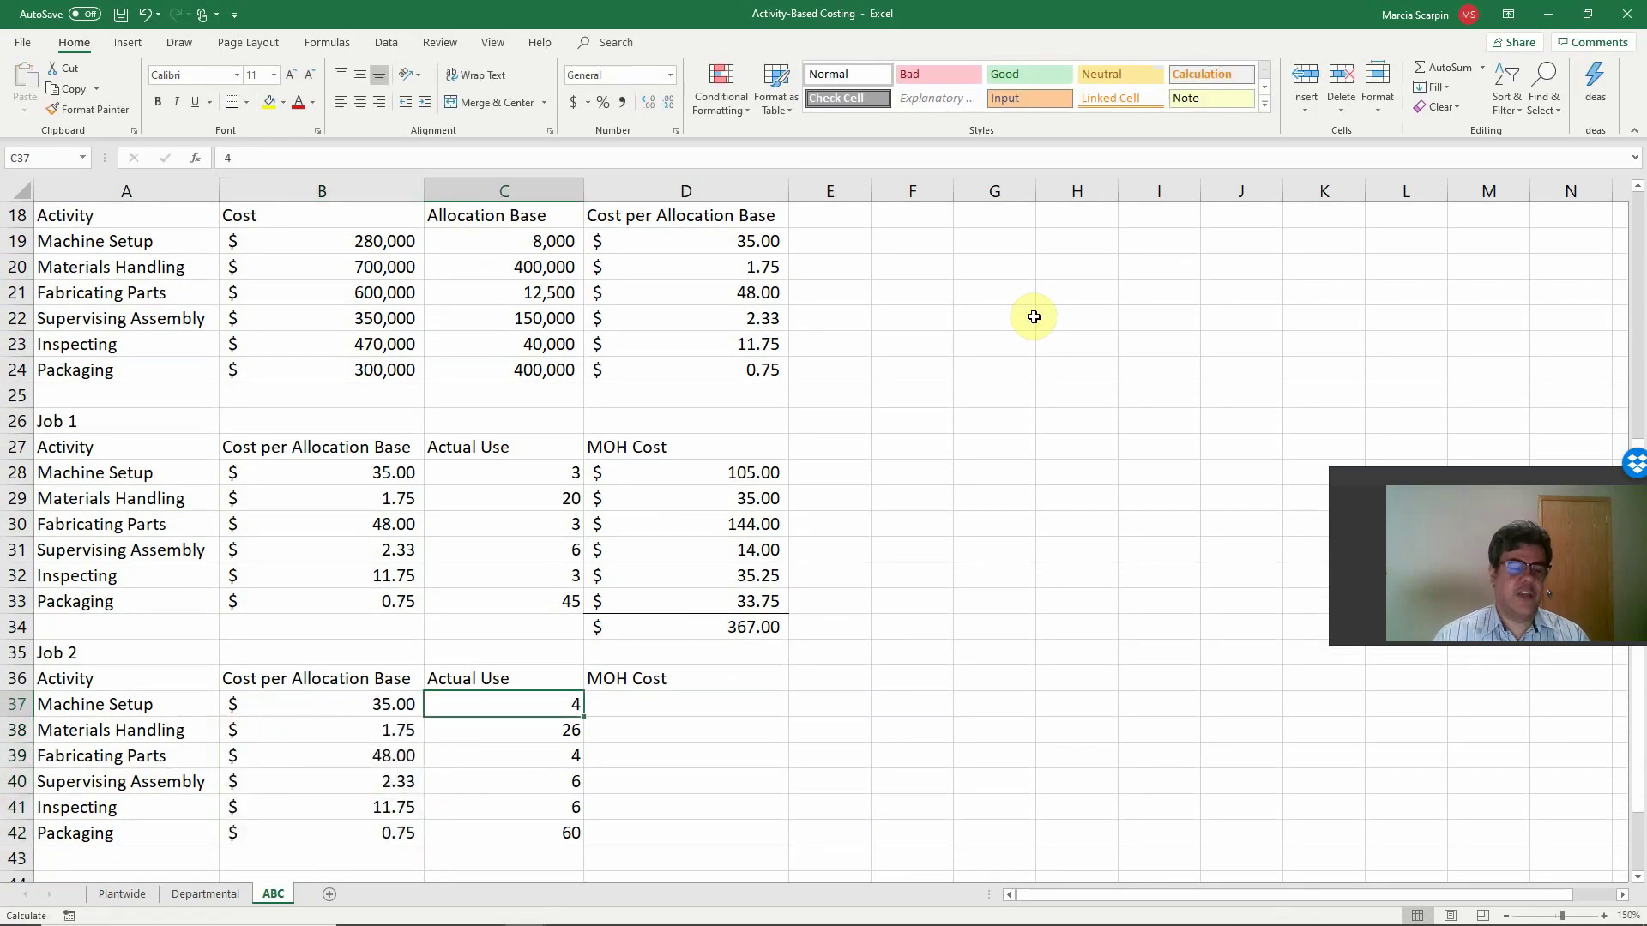
key("Left")
key("Down")
key("Down")
key("Down")
key("Down")
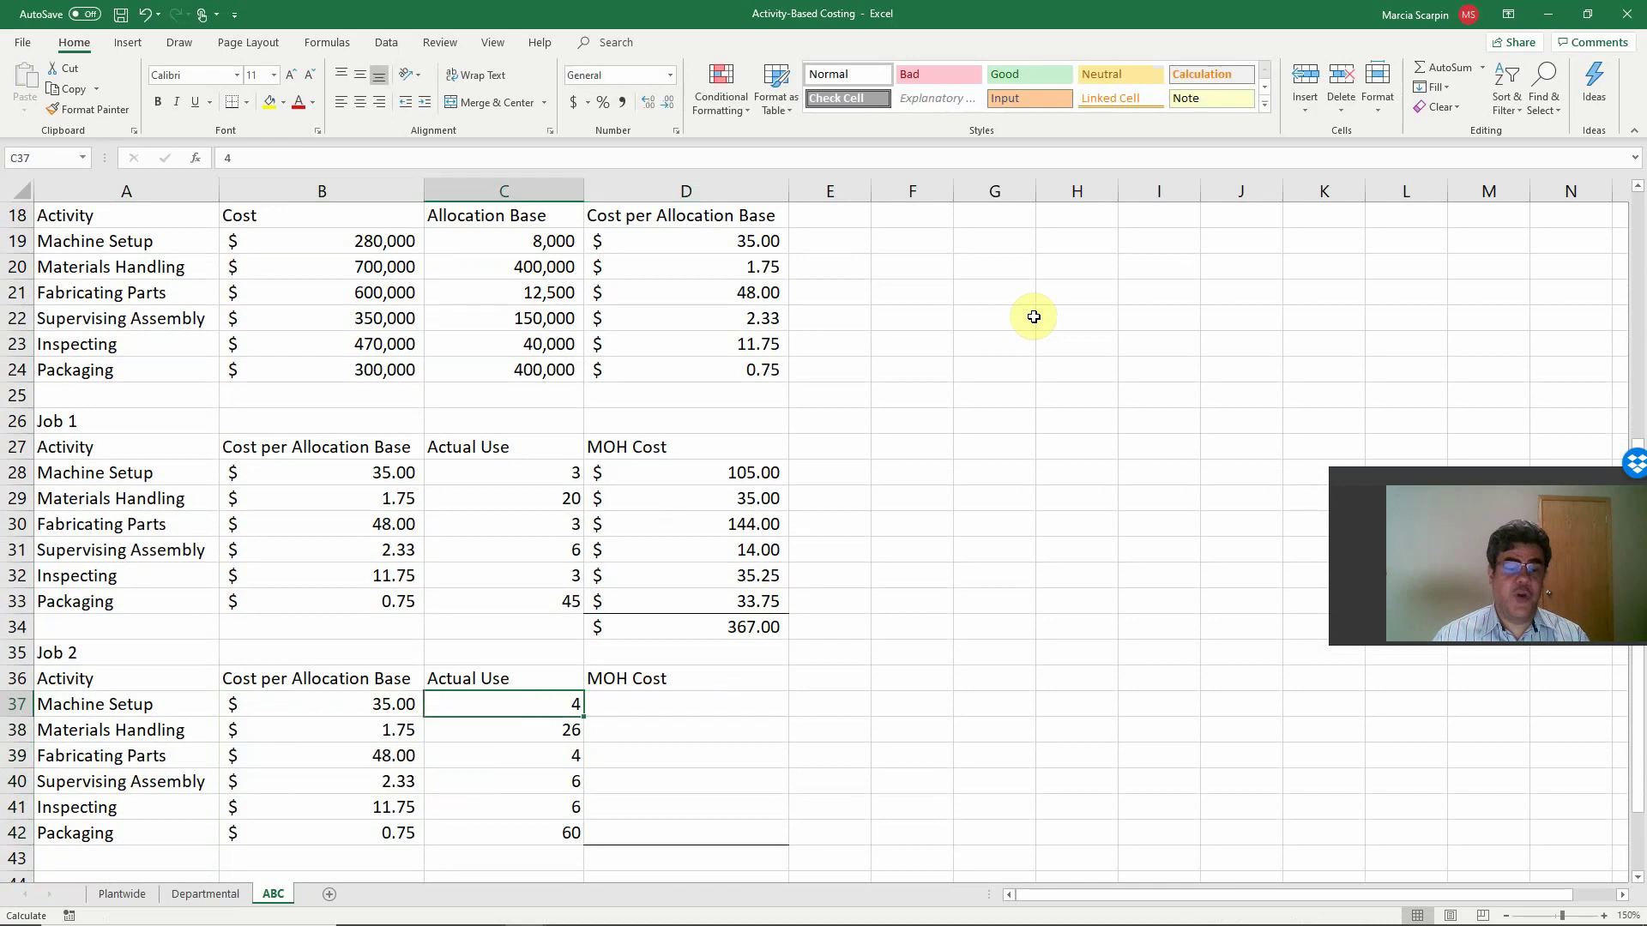
key("Down")
key("Up")
key("Up")
key("Up")
key("Up")
key("Up")
key("Right")
type("+")
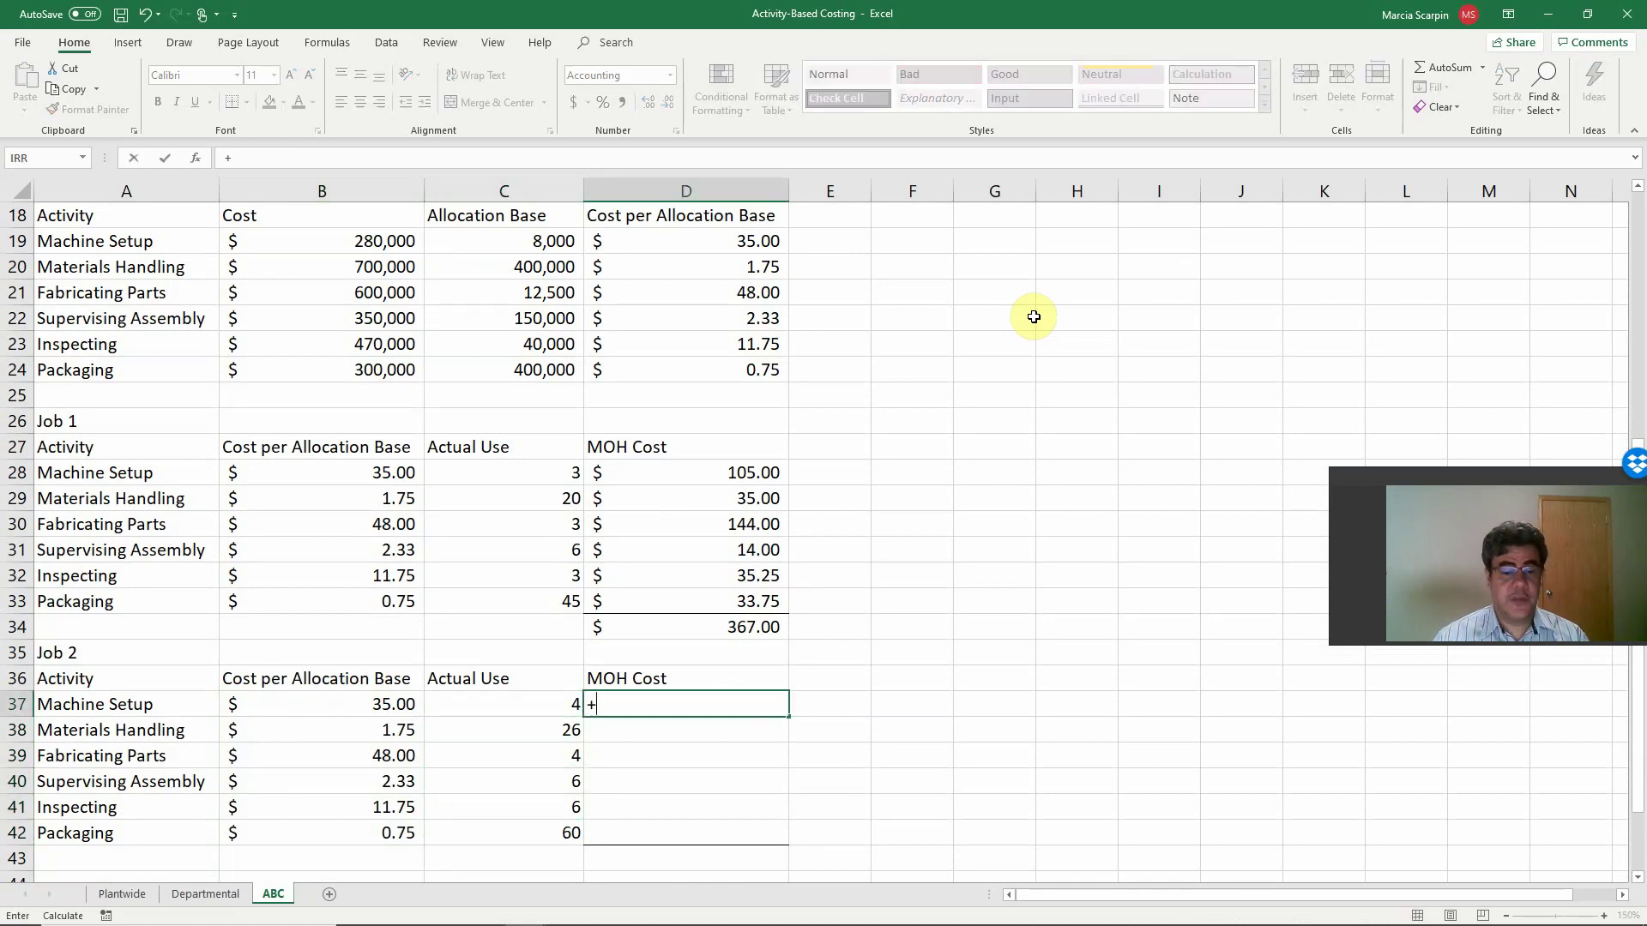
key("Left")
key("Left")
type("*")
key("Left")
key("Return")
key("ctrl+c")
key("shift+Down")
key("shift+Down")
key("shift+Down")
key("shift+Down")
key("shift+Down")
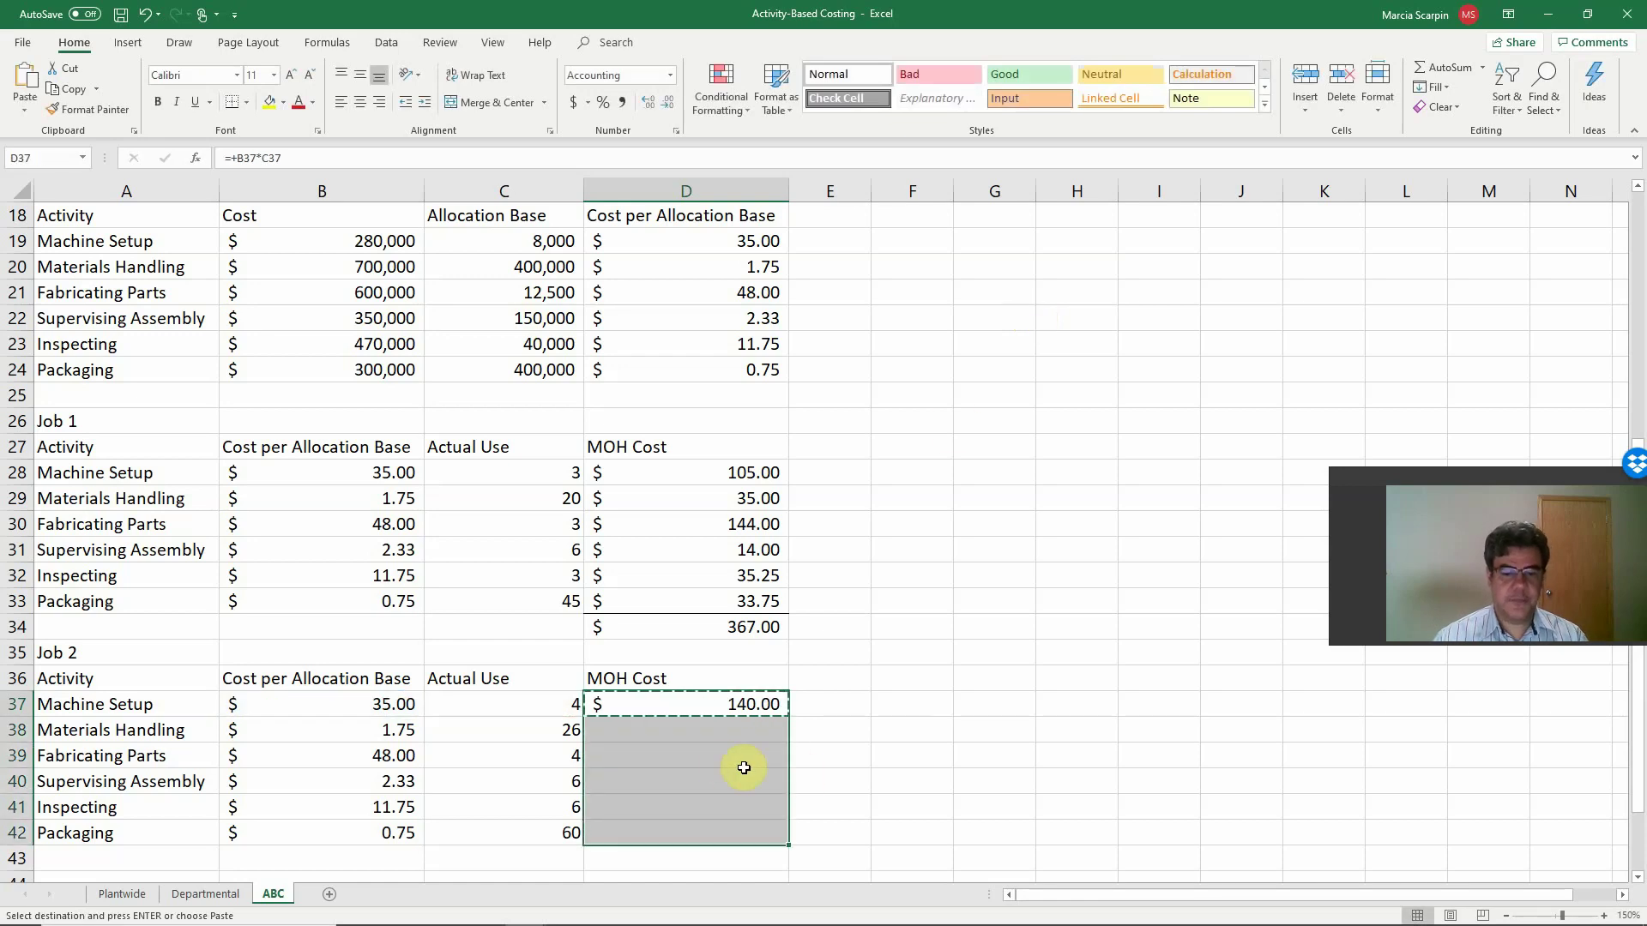
right_click(729, 766)
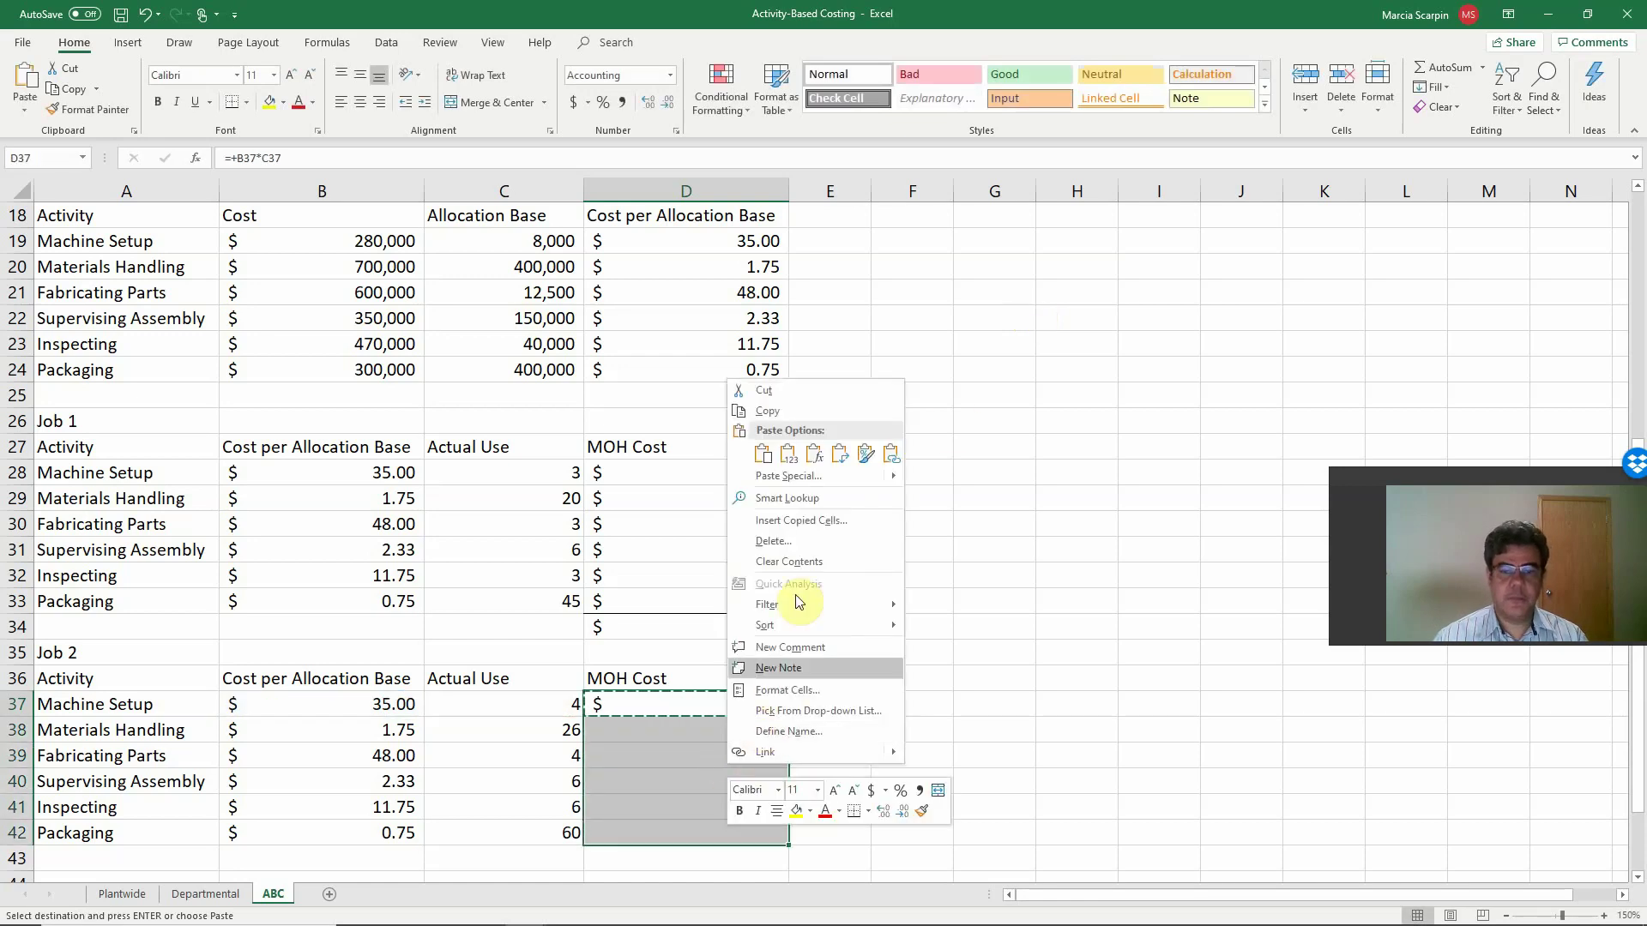
left_click(810, 454)
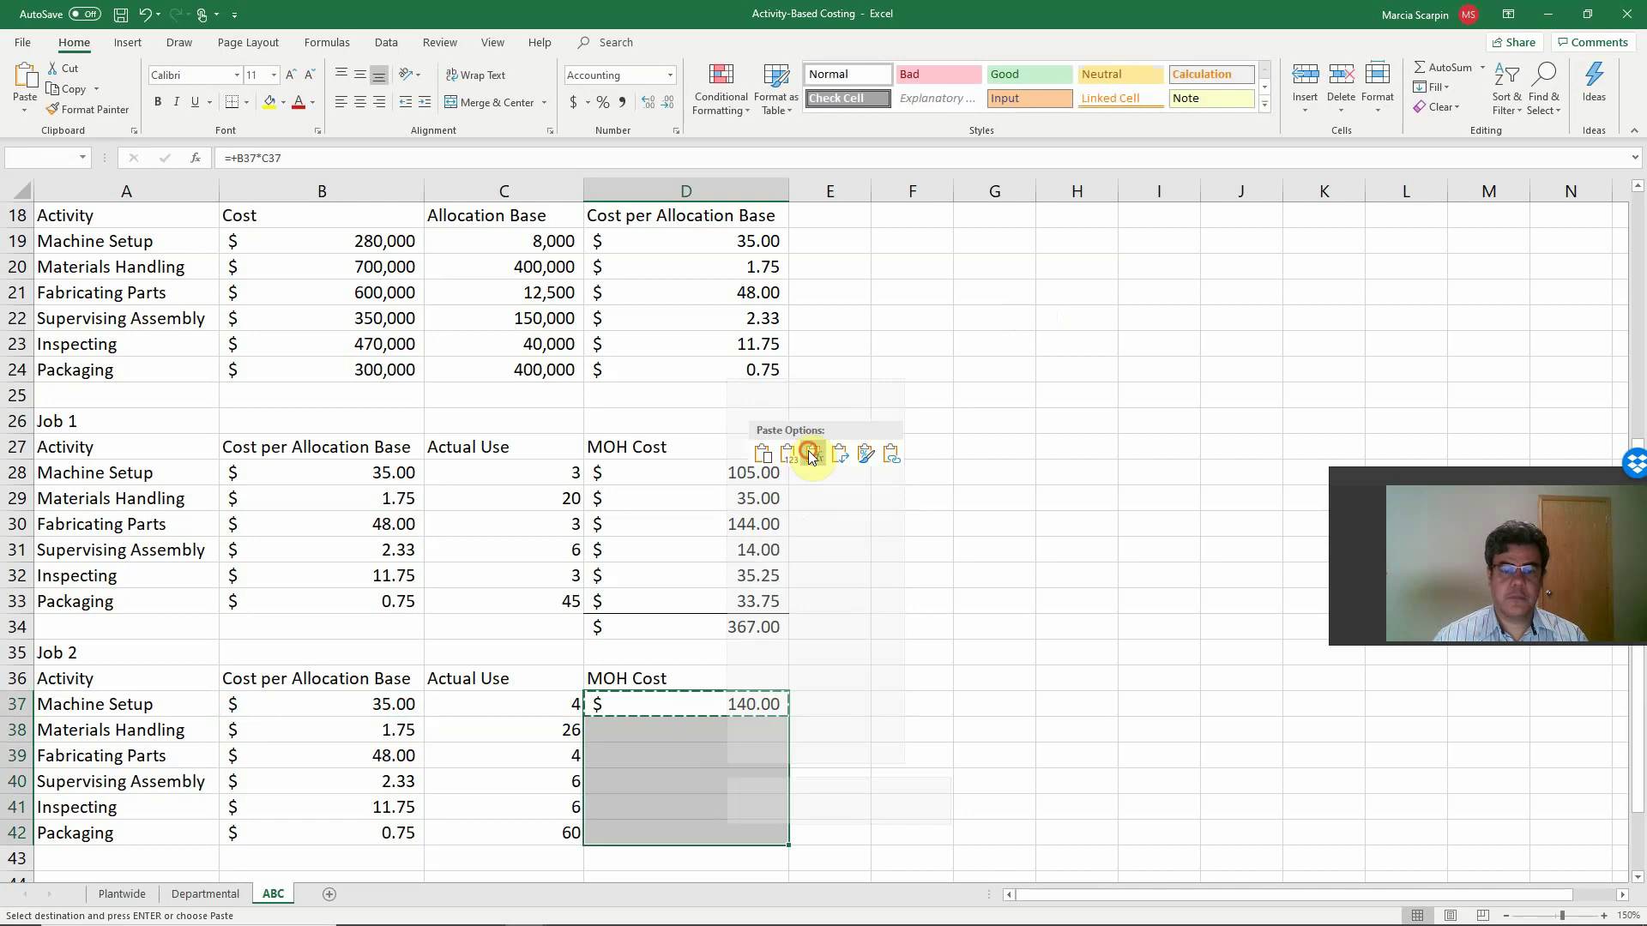
Total Job 2's MOH in D43 with =SUM(D37:D42), giving $507.00
left_click(661, 859)
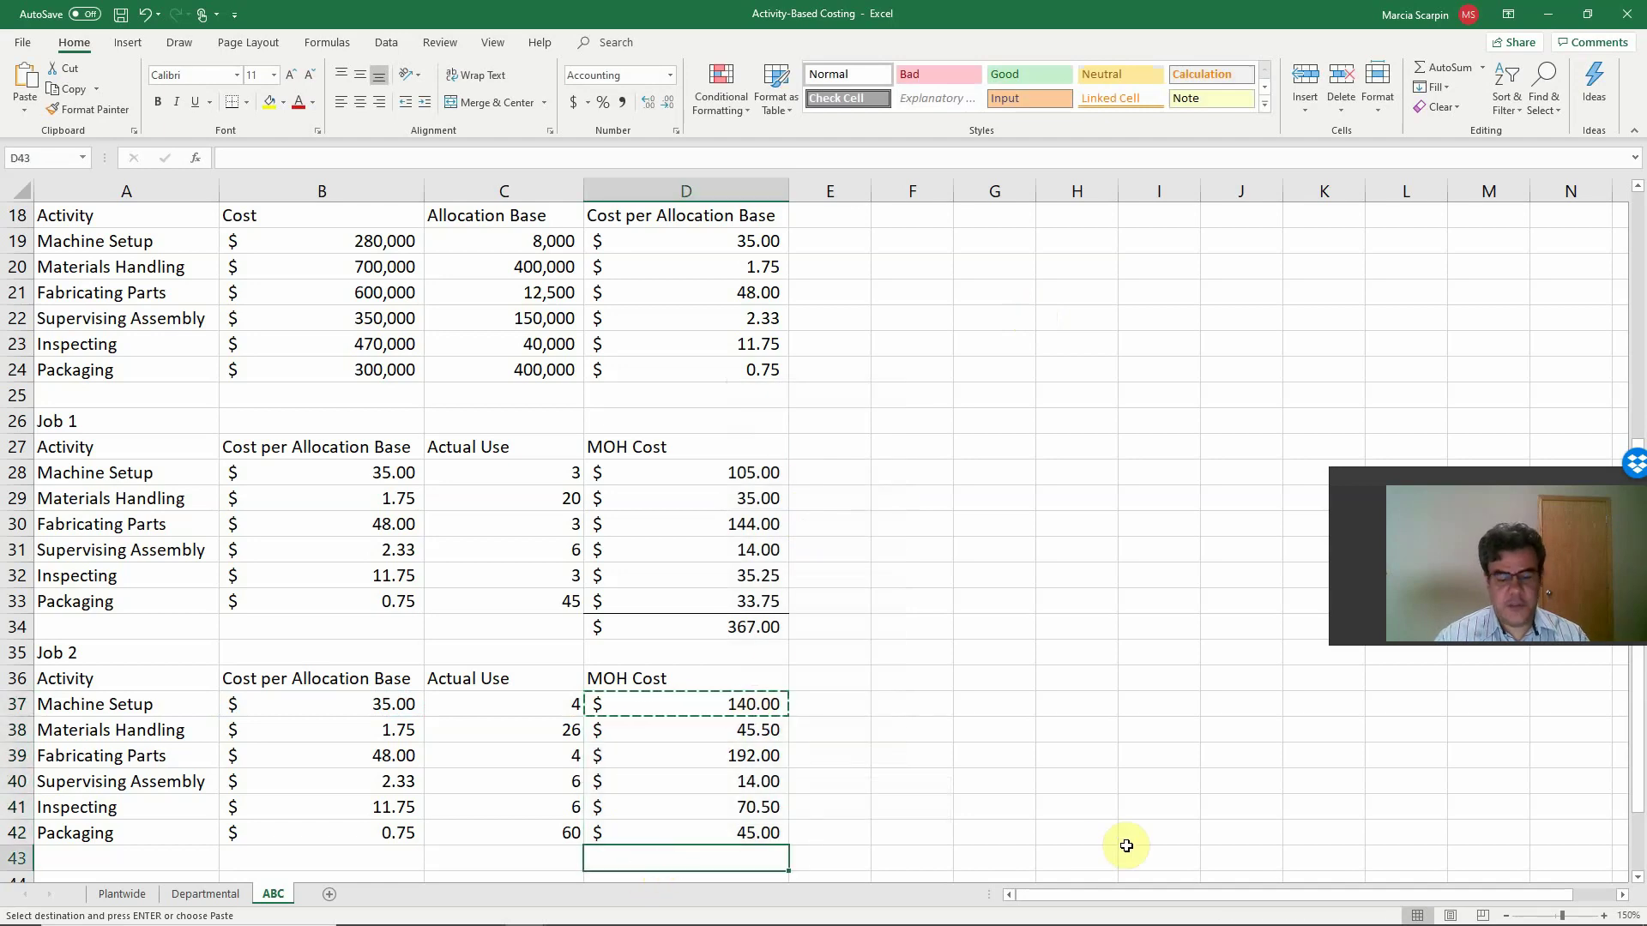
type("=sum")
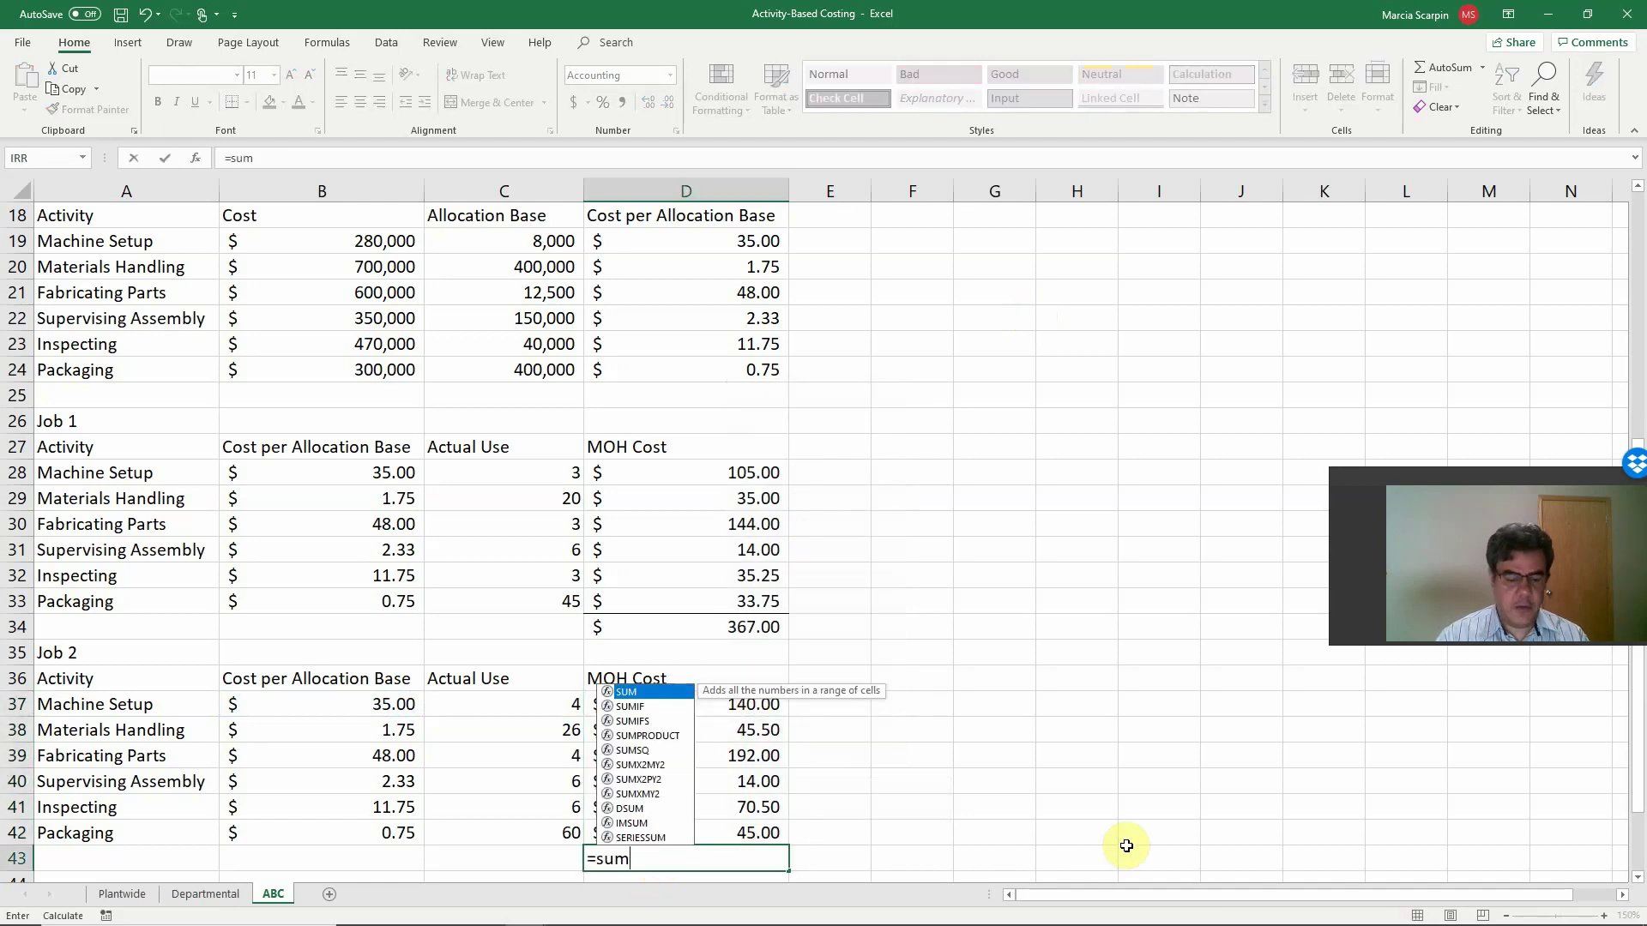
type("(")
key("Up")
key("shift+Up")
key("shift+Up")
key("shift+Up")
key("shift+Up")
key("shift+Up")
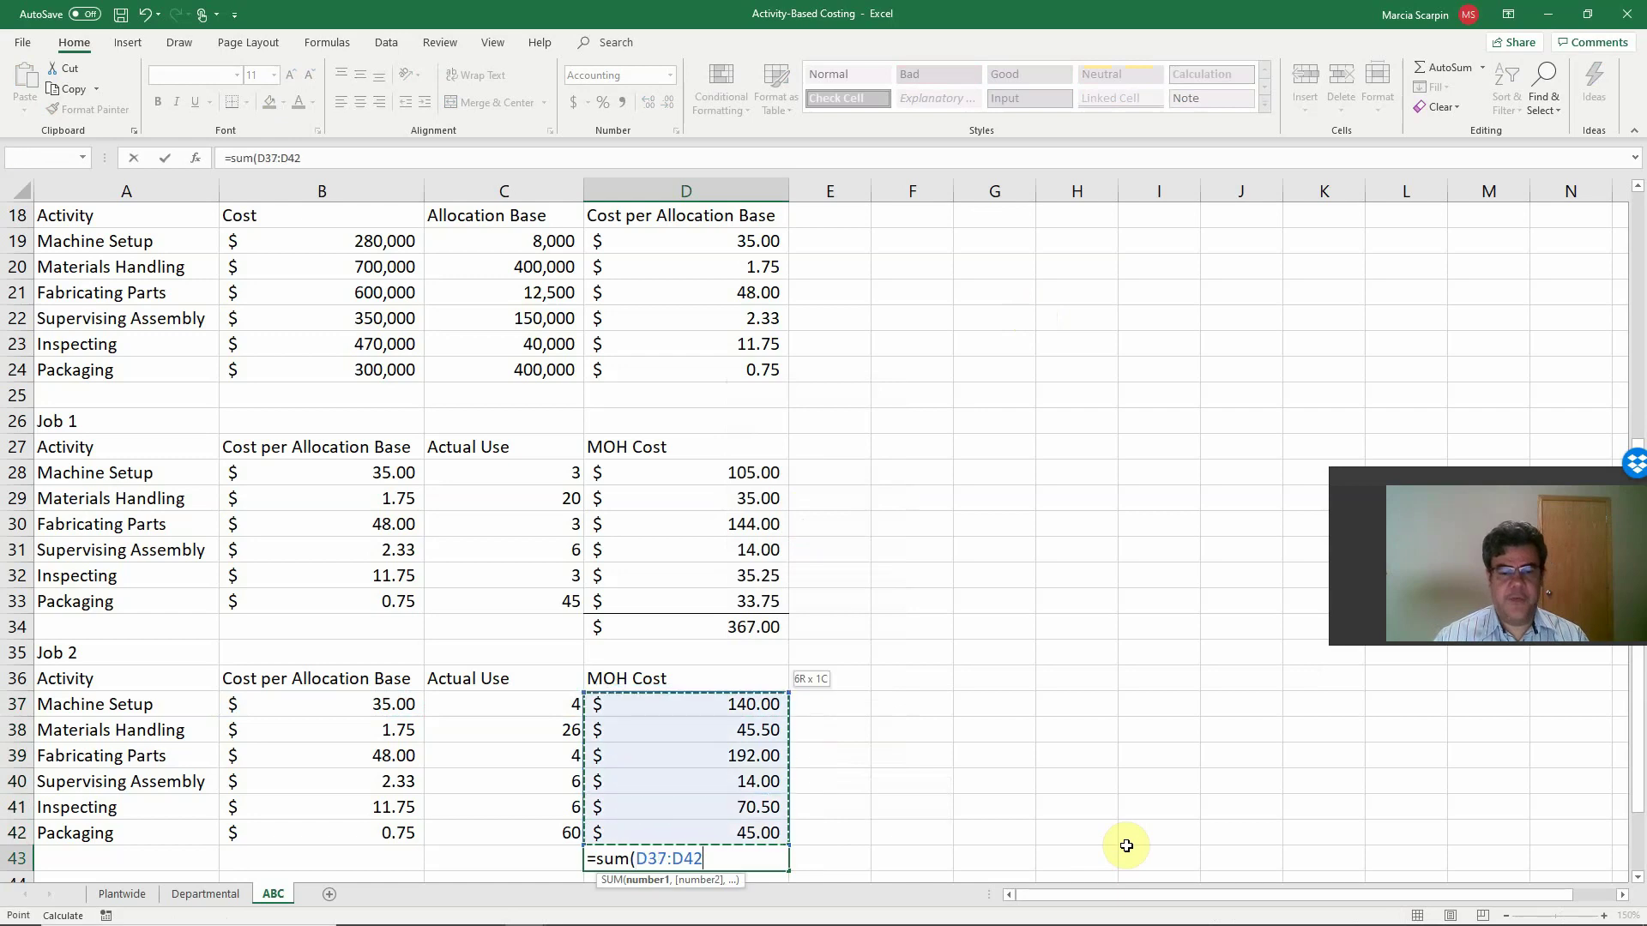
key("Return")
scroll(1066, 780, "down", 2)
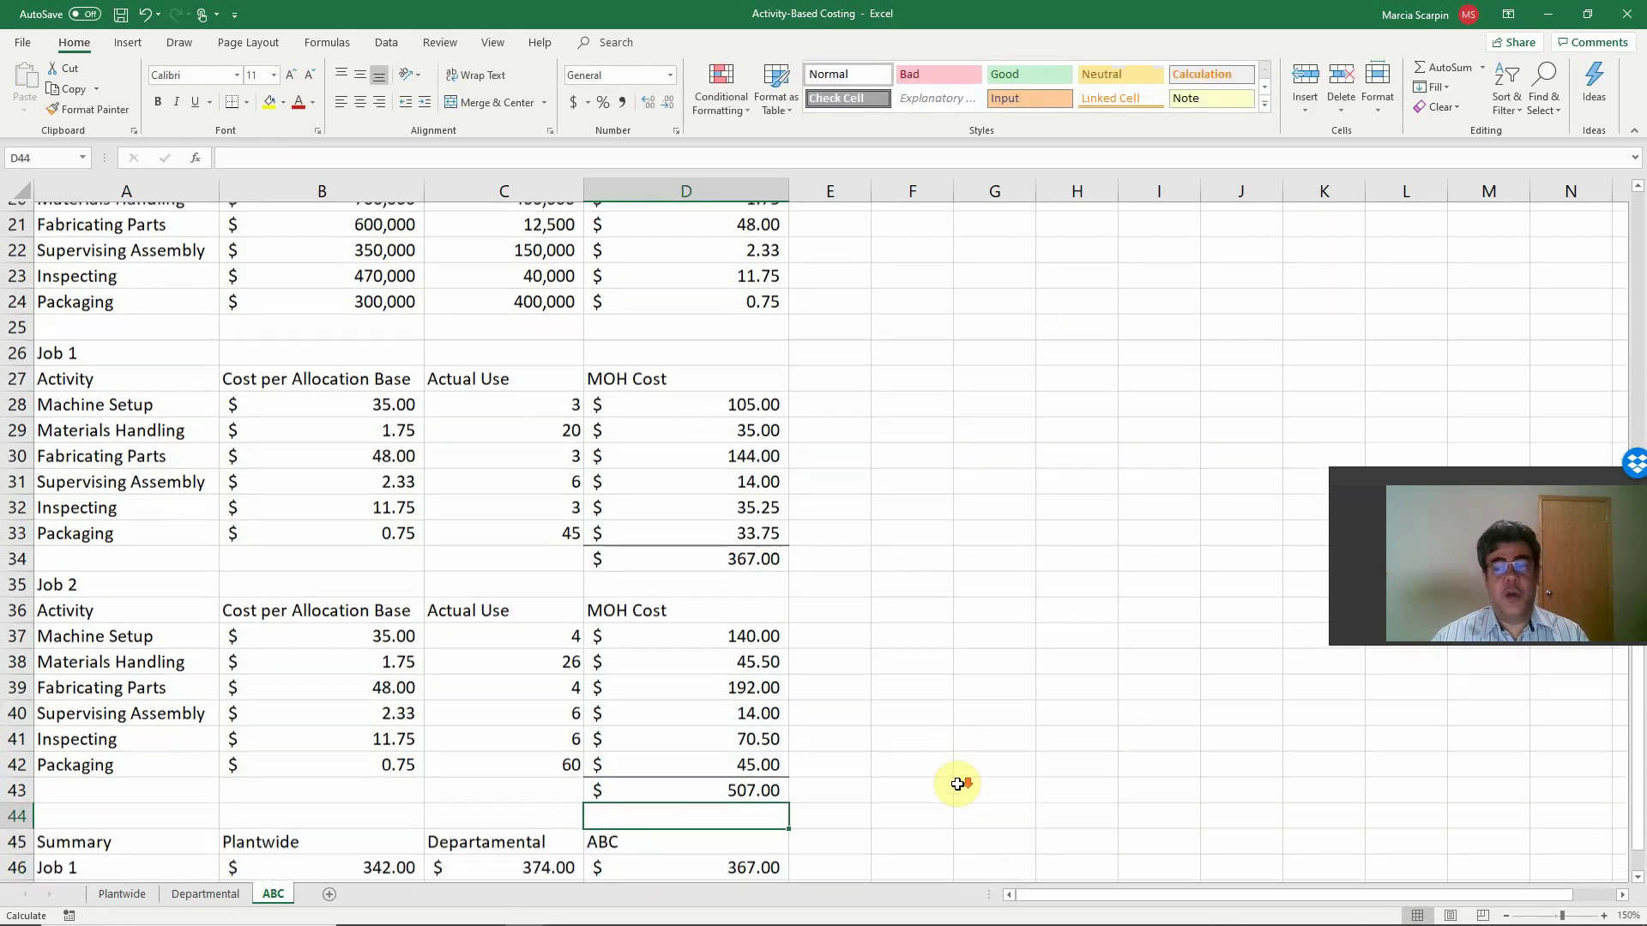
scroll(956, 789, "down", 1)
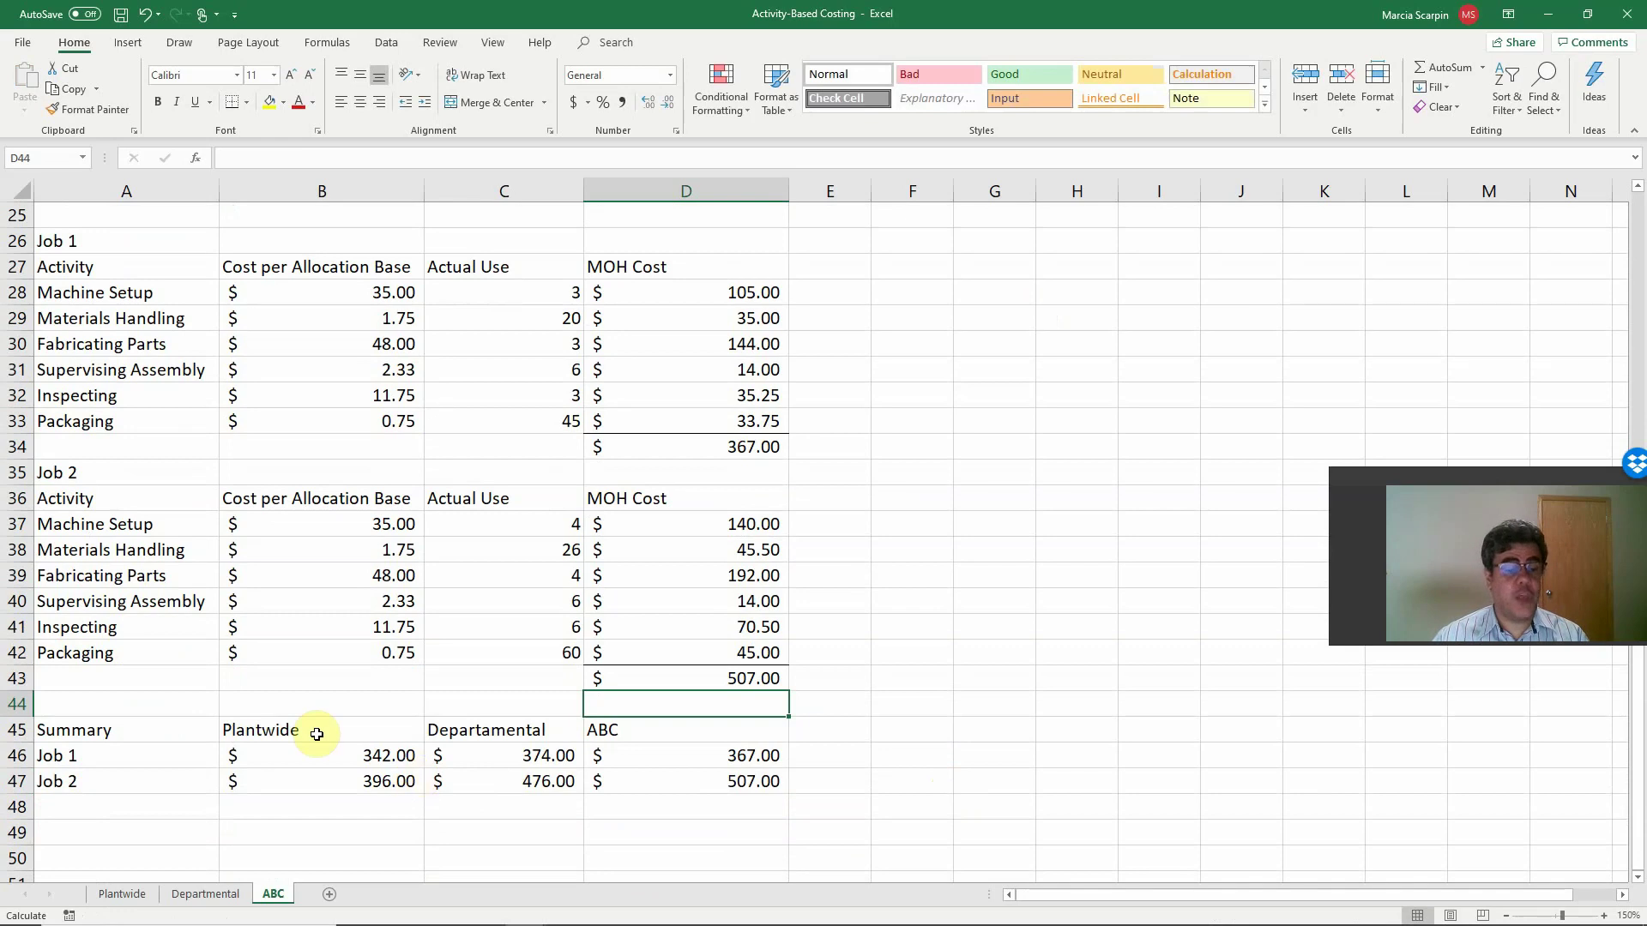
left_click(719, 756)
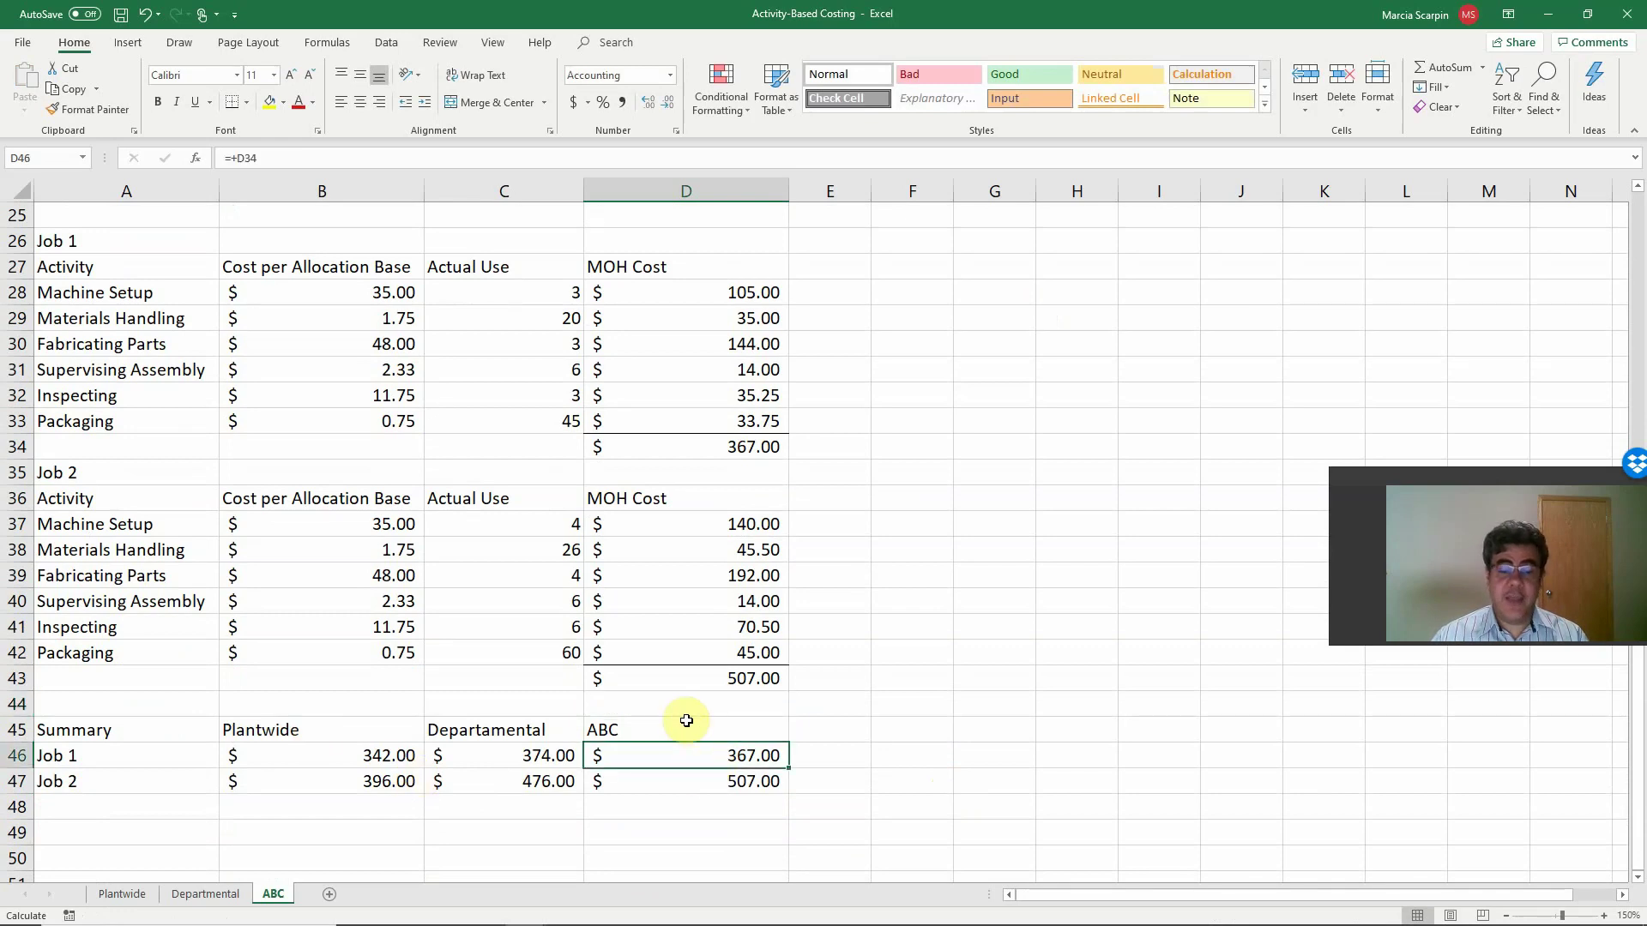
left_click_drag(687, 721, 686, 776)
left_click(700, 756)
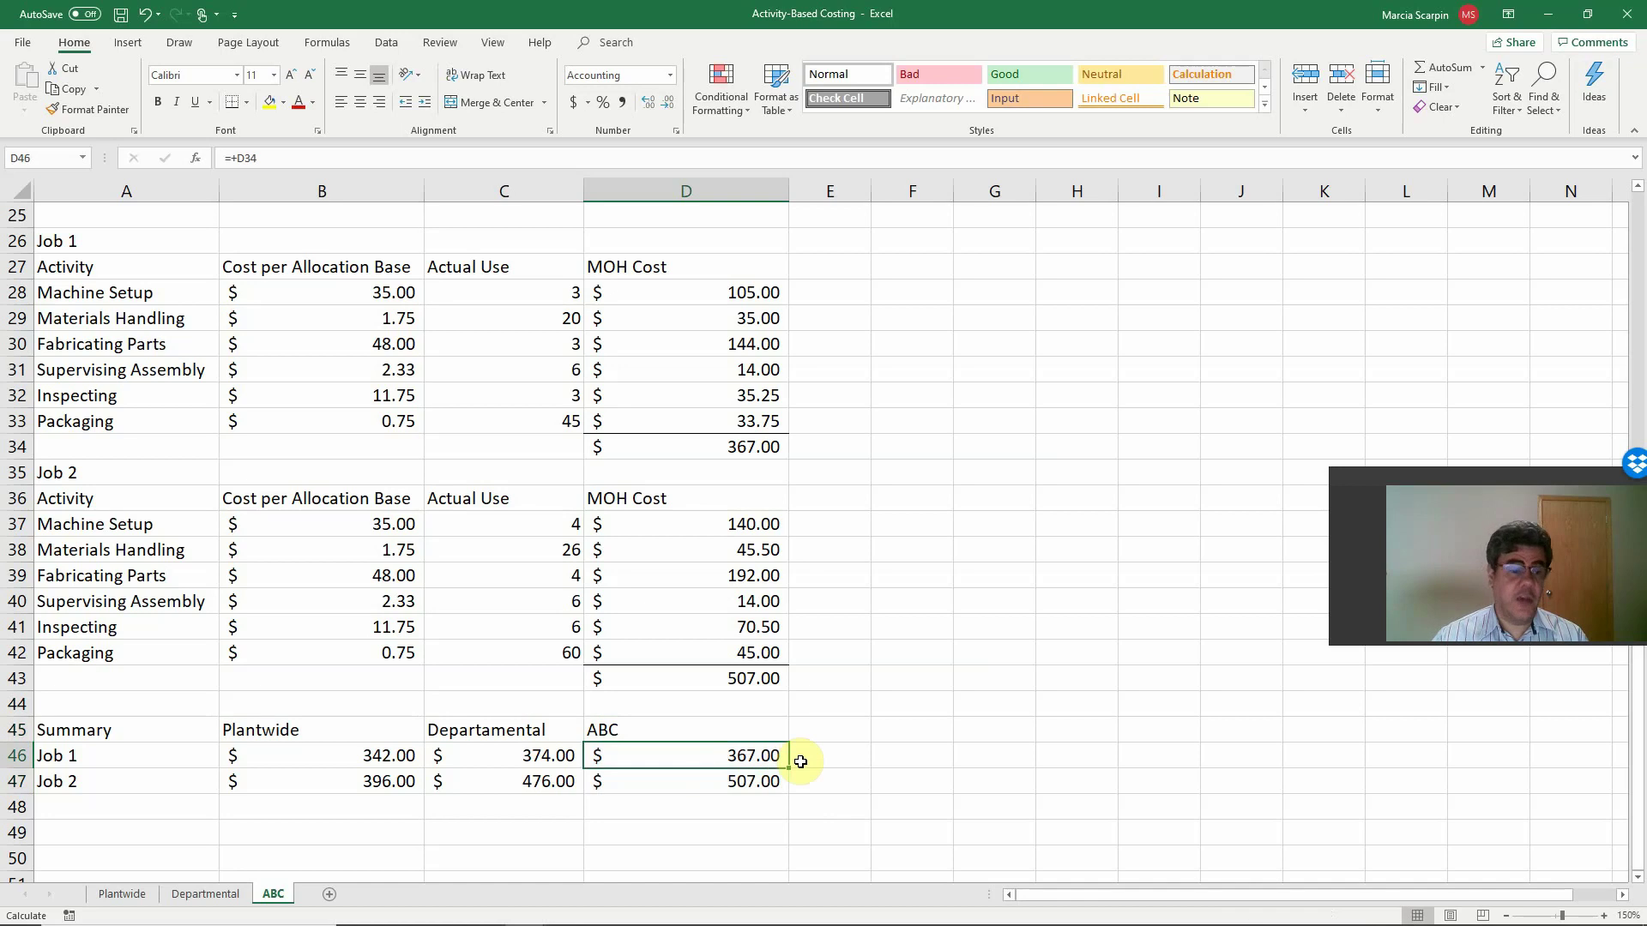
left_click(377, 756)
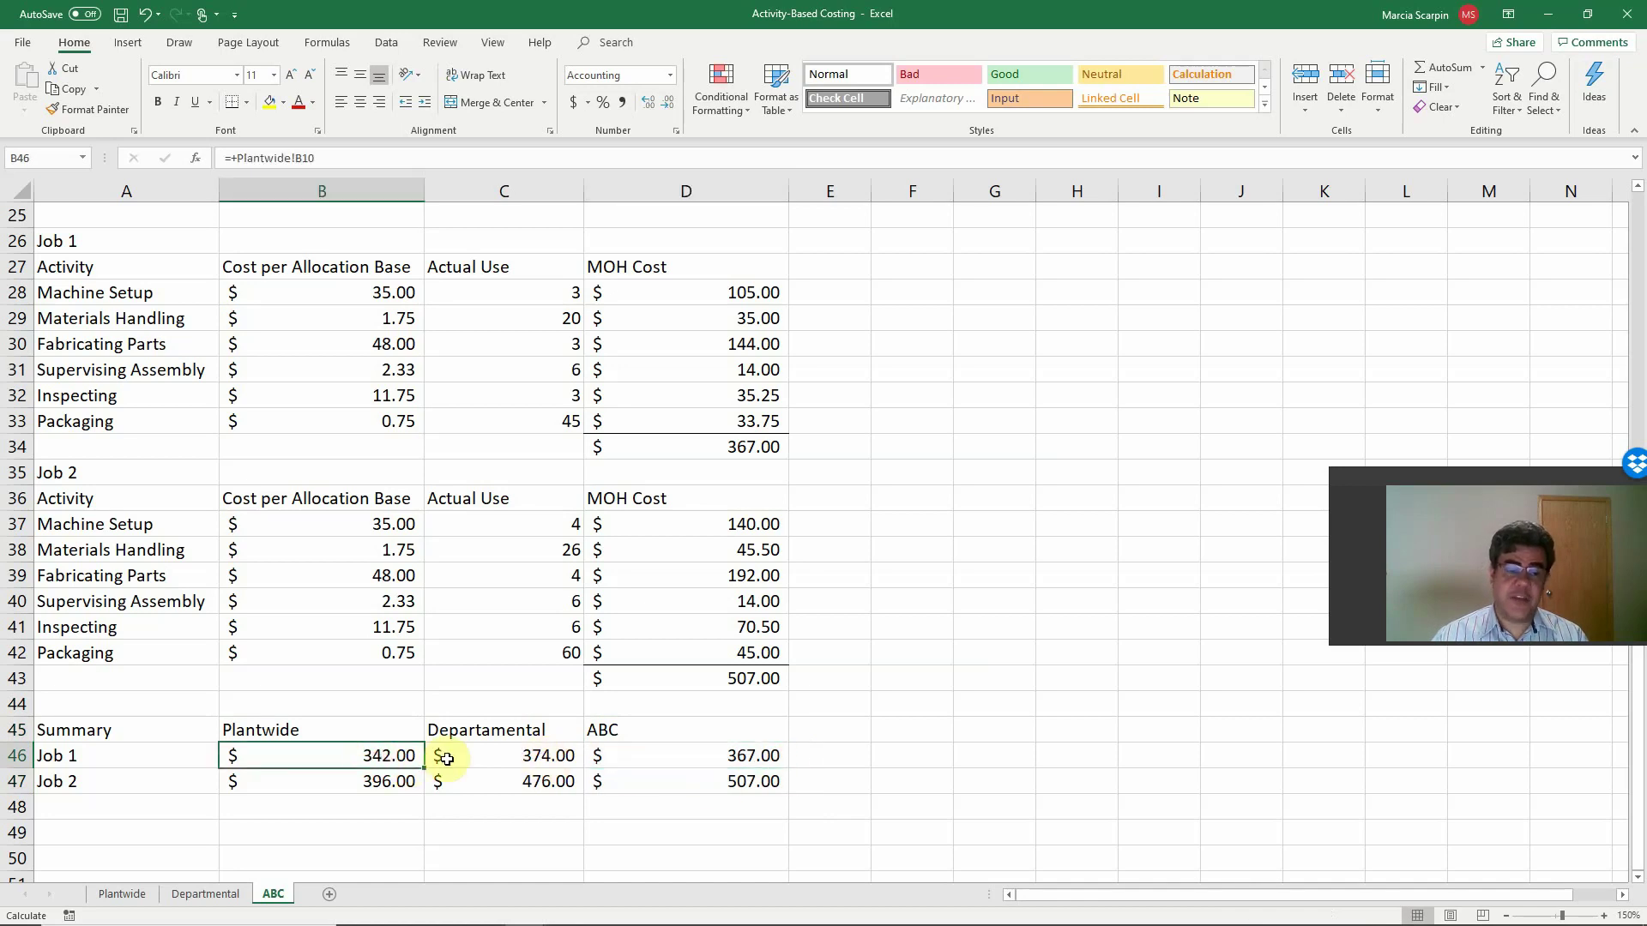
left_click(559, 757)
left_click(727, 758)
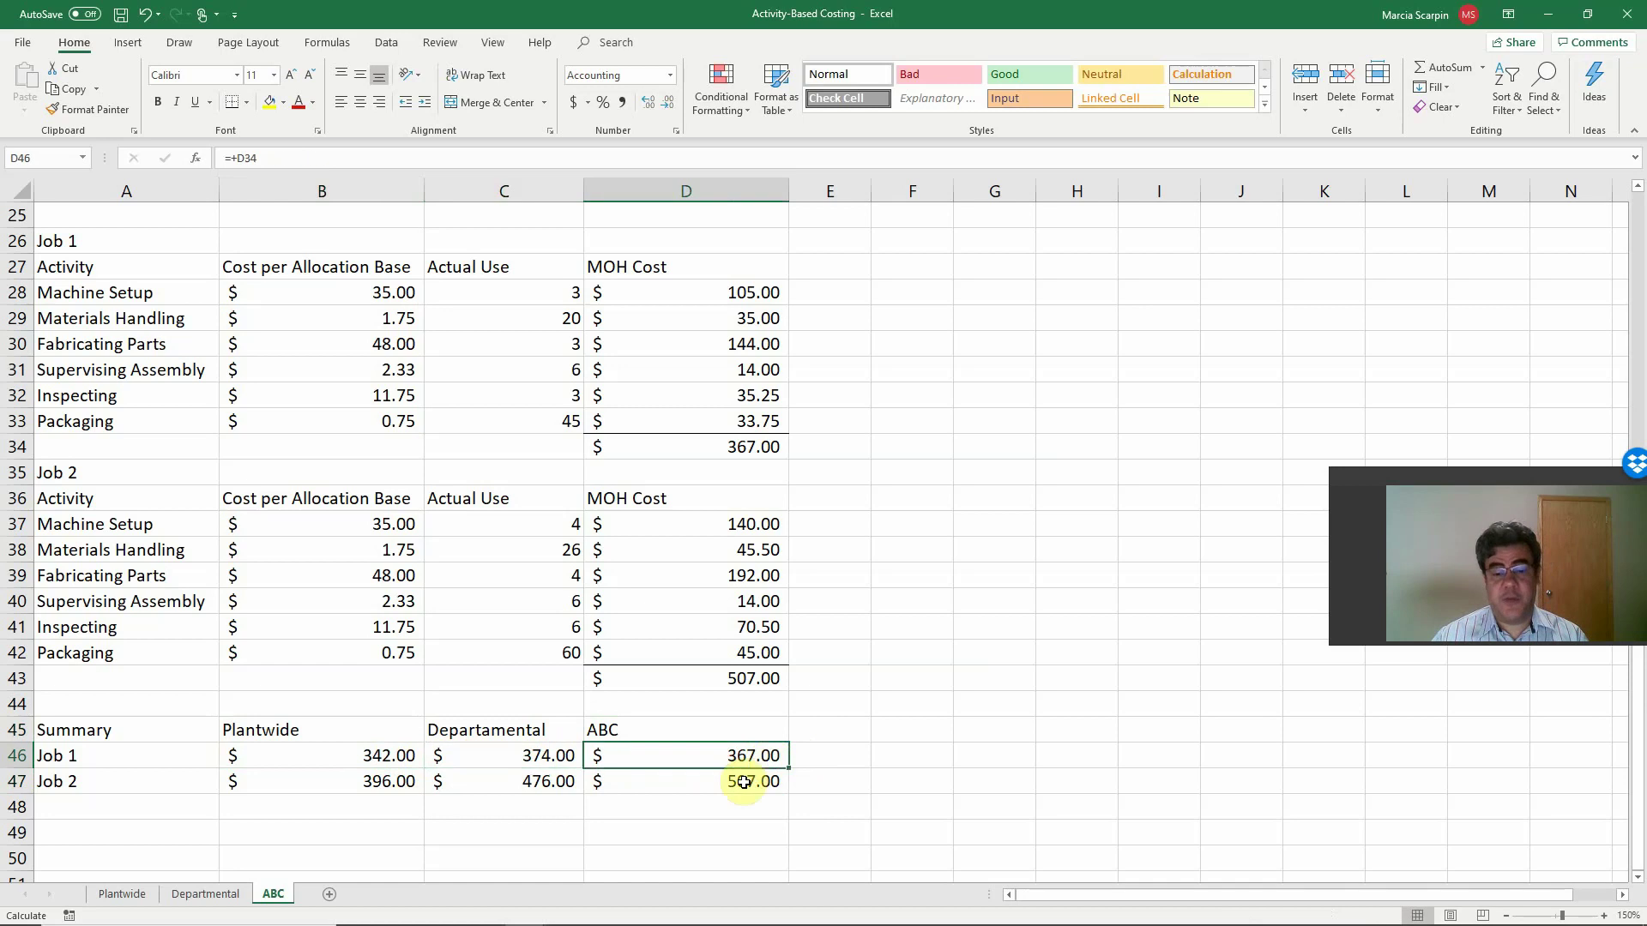
left_click_drag(321, 755, 659, 763)
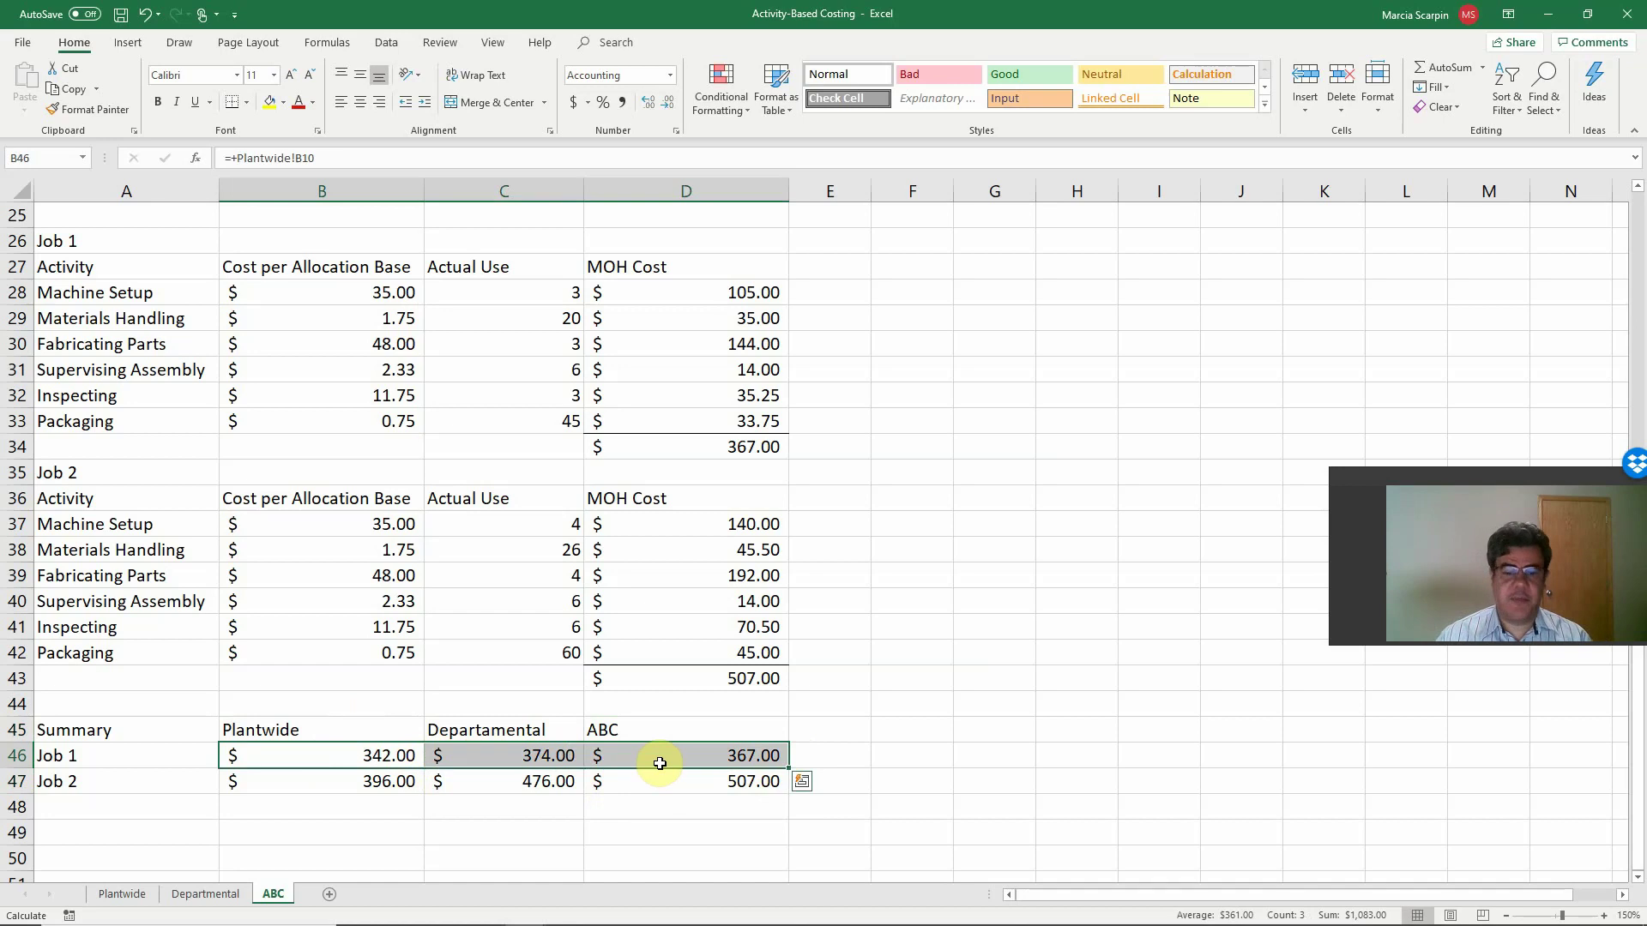
left_click(682, 783)
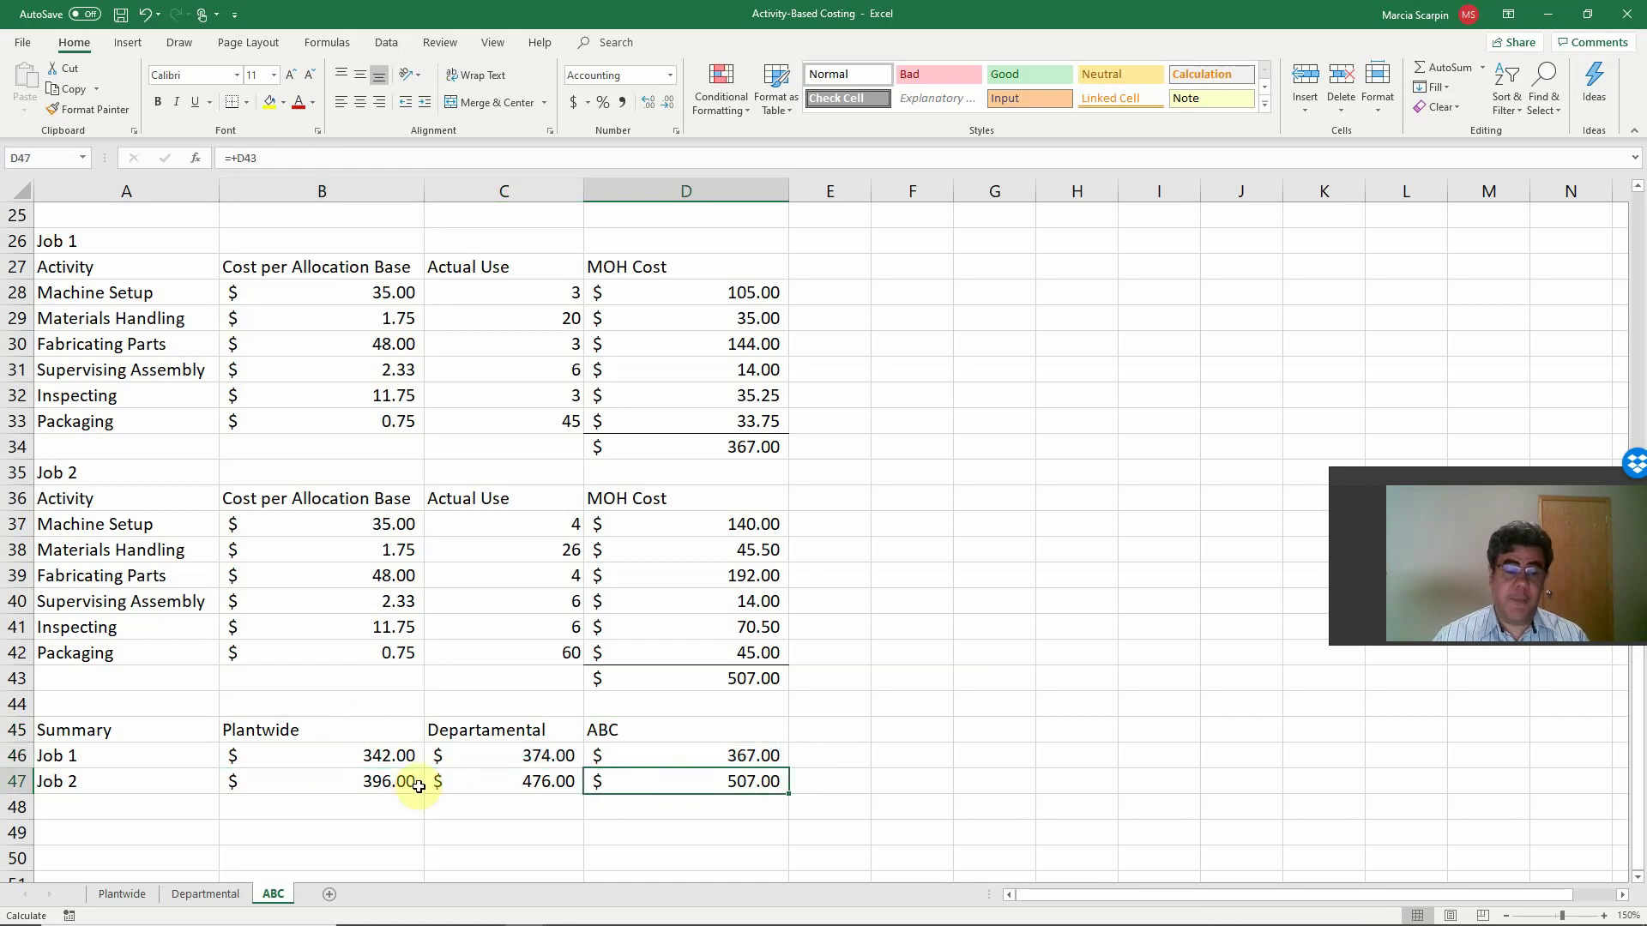
left_click(402, 782)
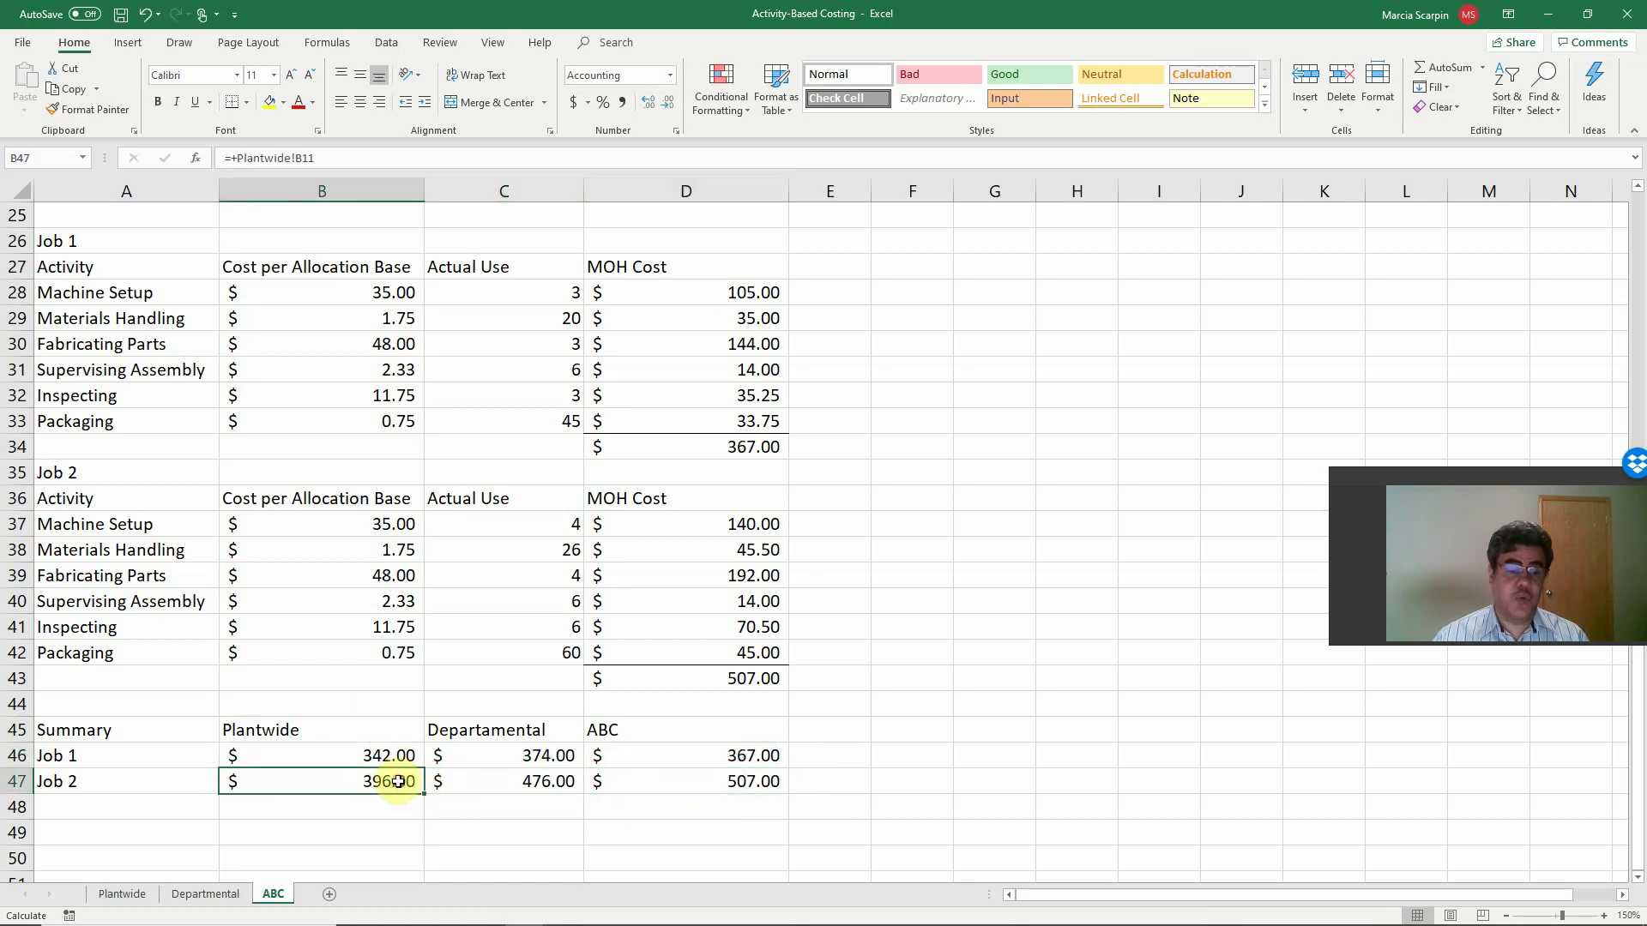
left_click(550, 783)
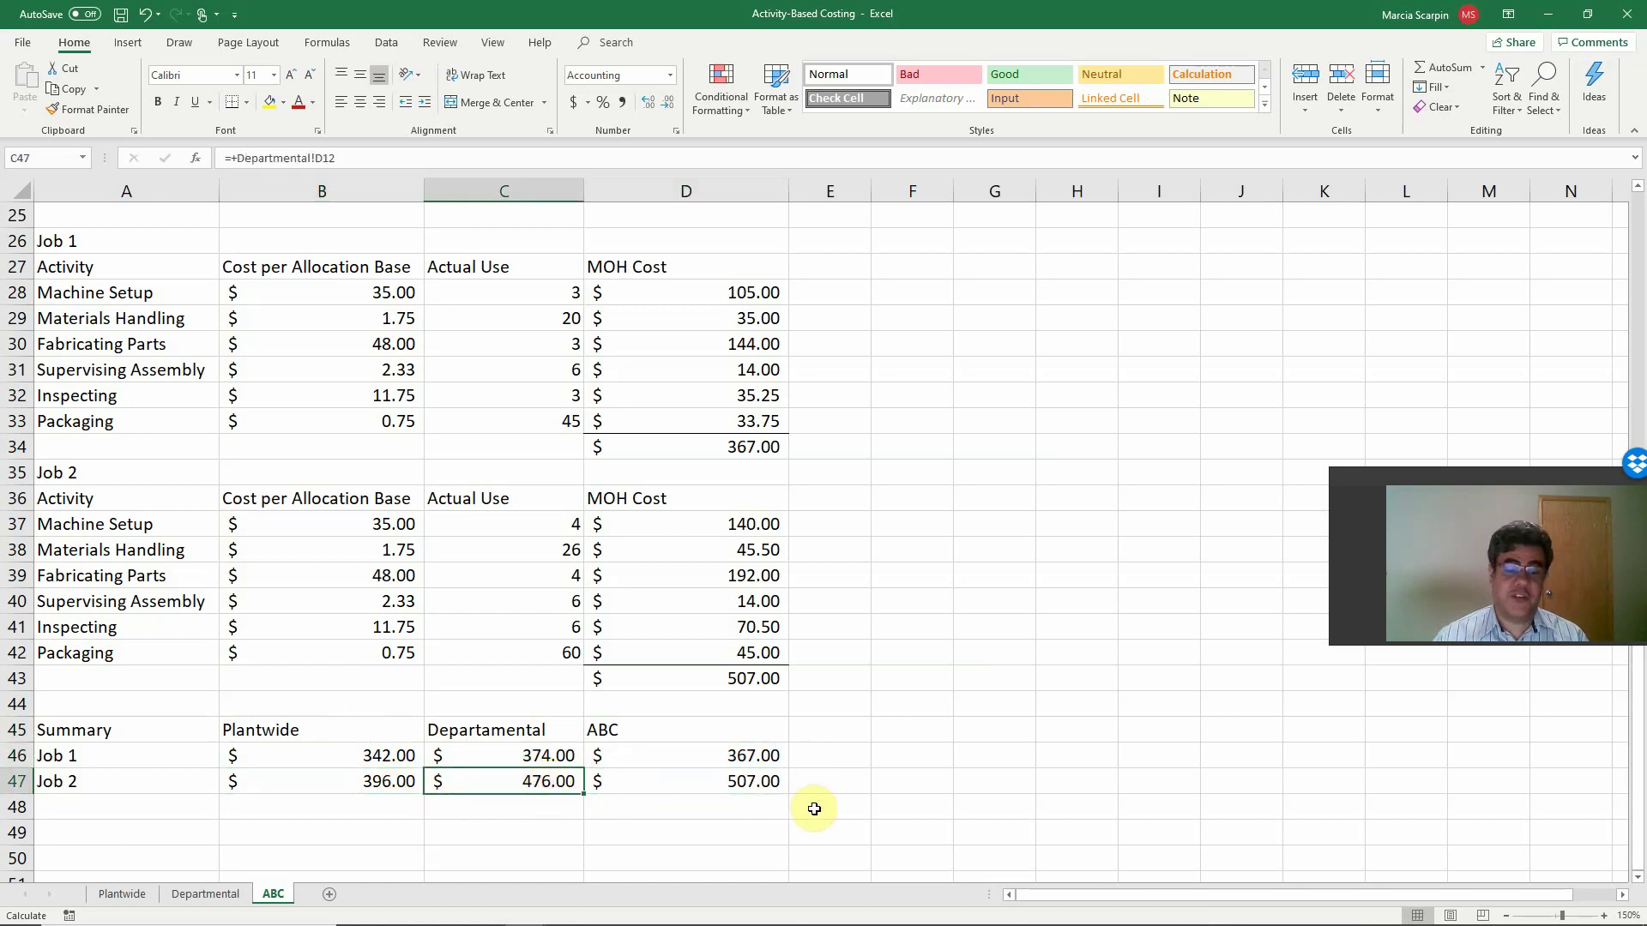
left_click(743, 787)
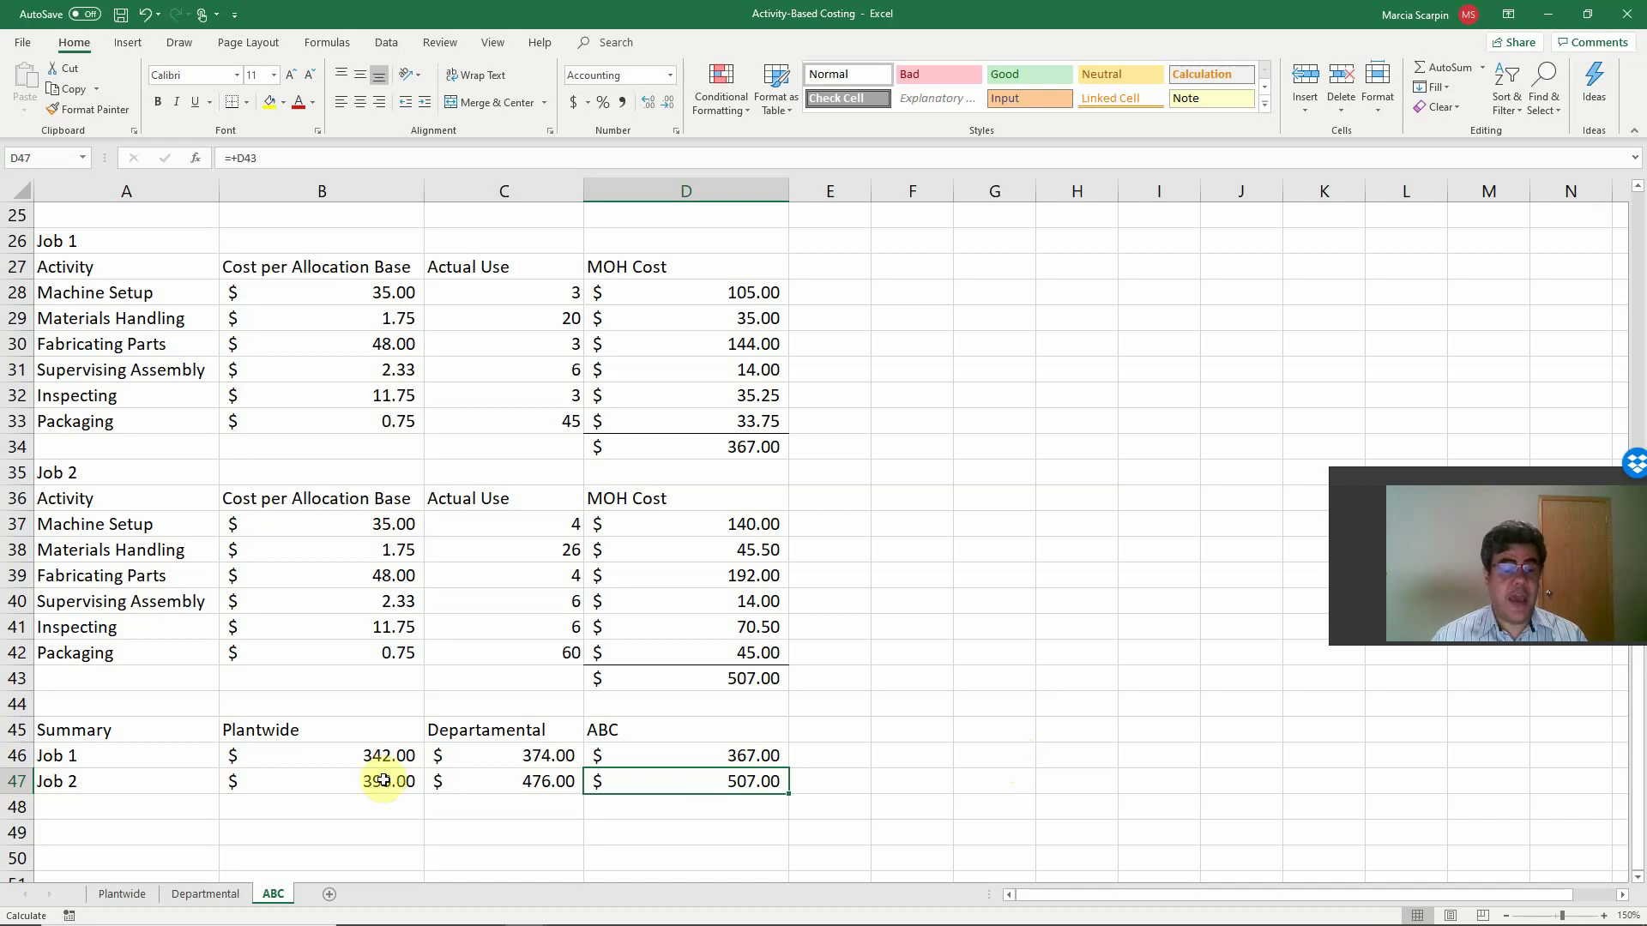
left_click_drag(386, 780, 644, 780)
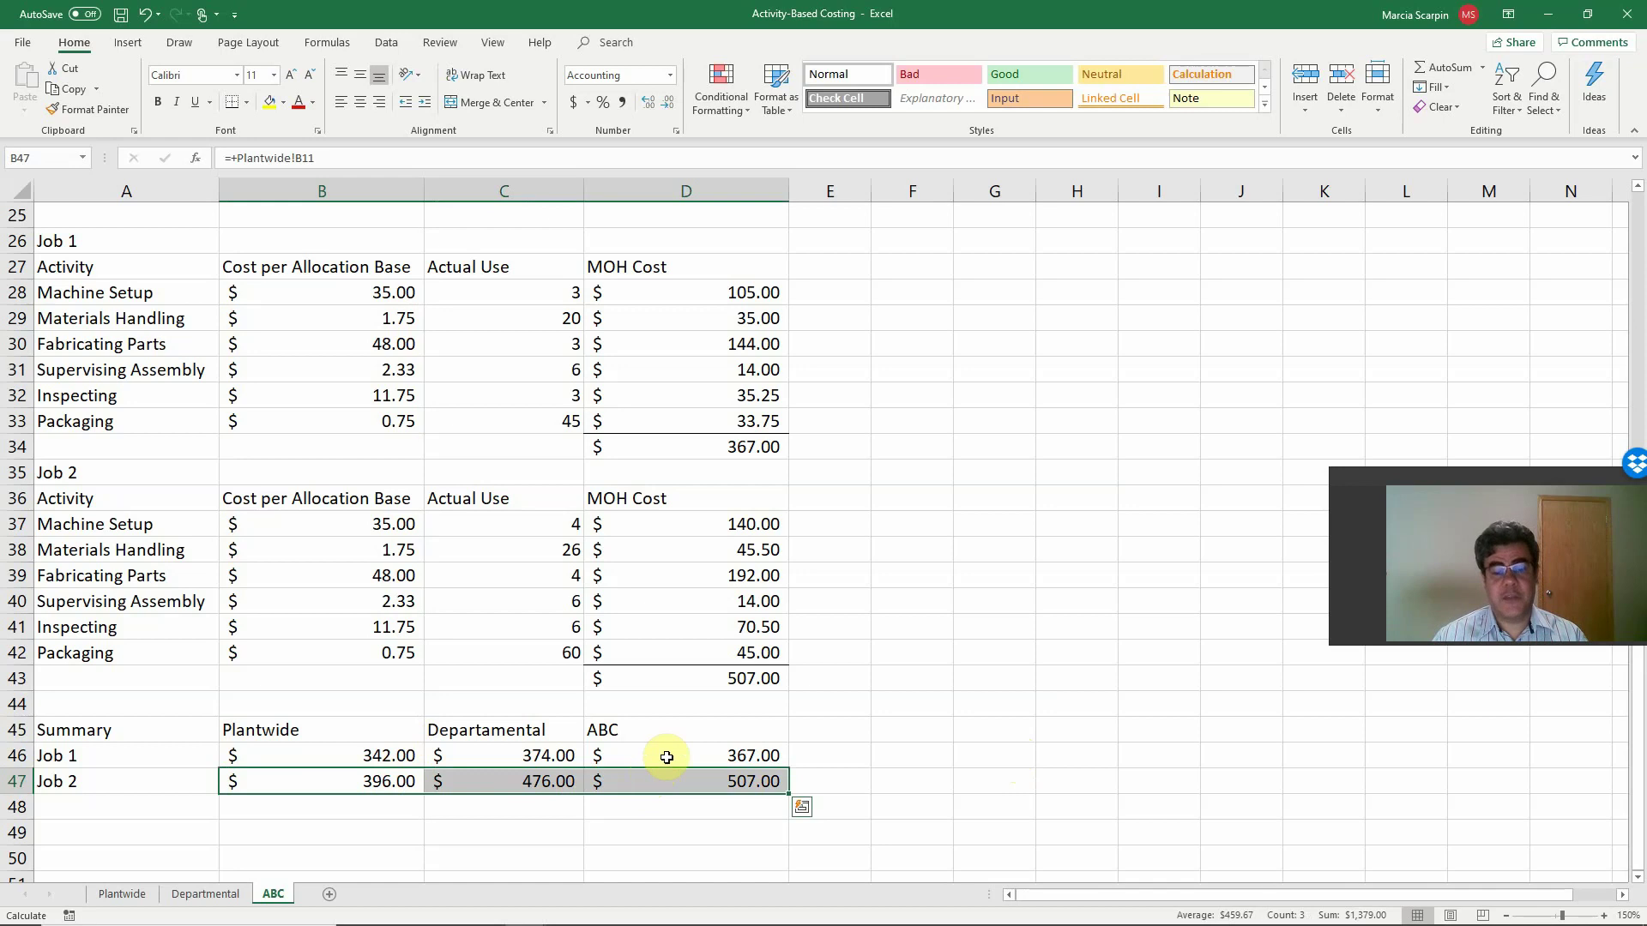
left_click(669, 756)
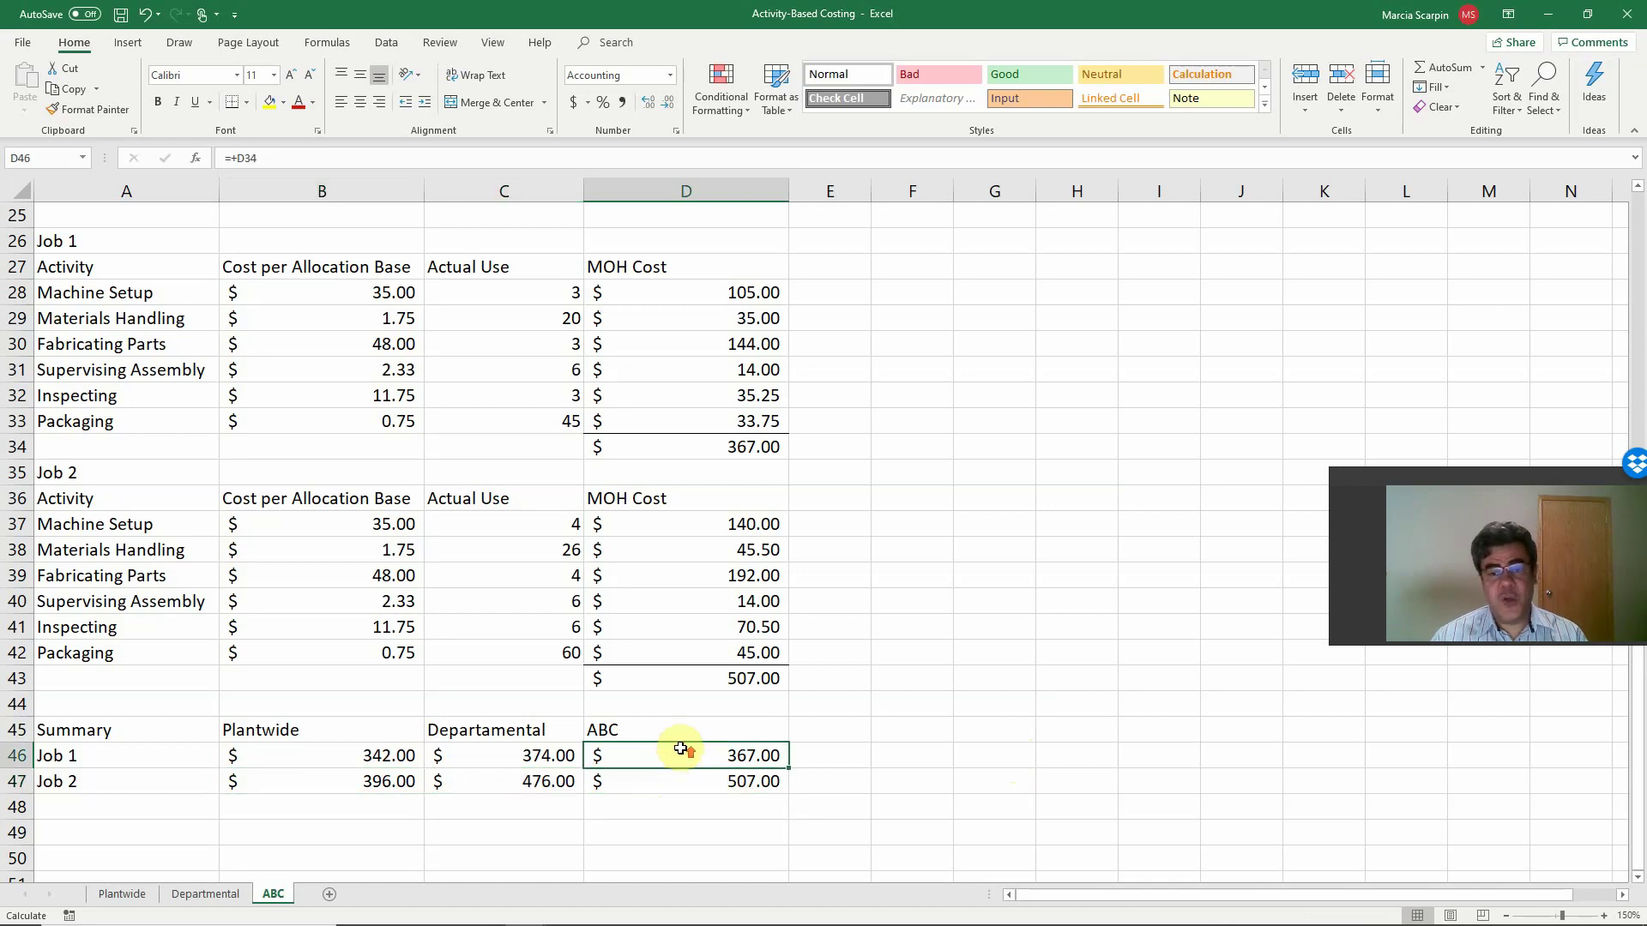
Return to the top of the ABC sheet and switch to the Activity-Based Costing PowerPoint slide show
scroll(670, 756, "up", 7)
scroll(669, 756, "up", 1)
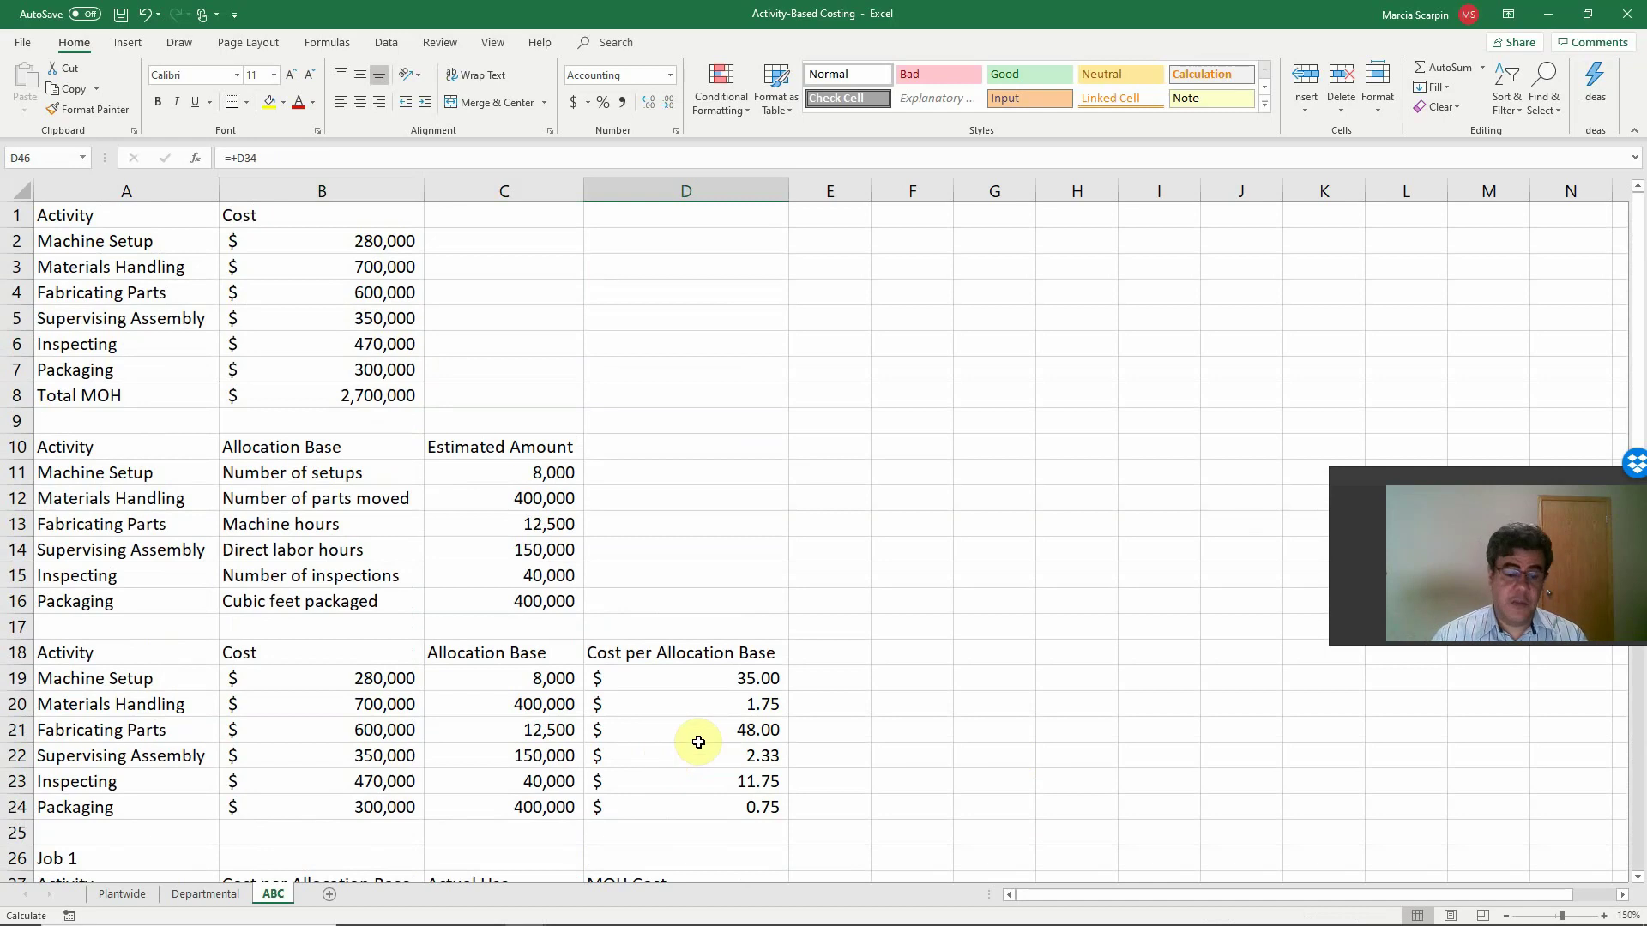
key("alt+Tab")
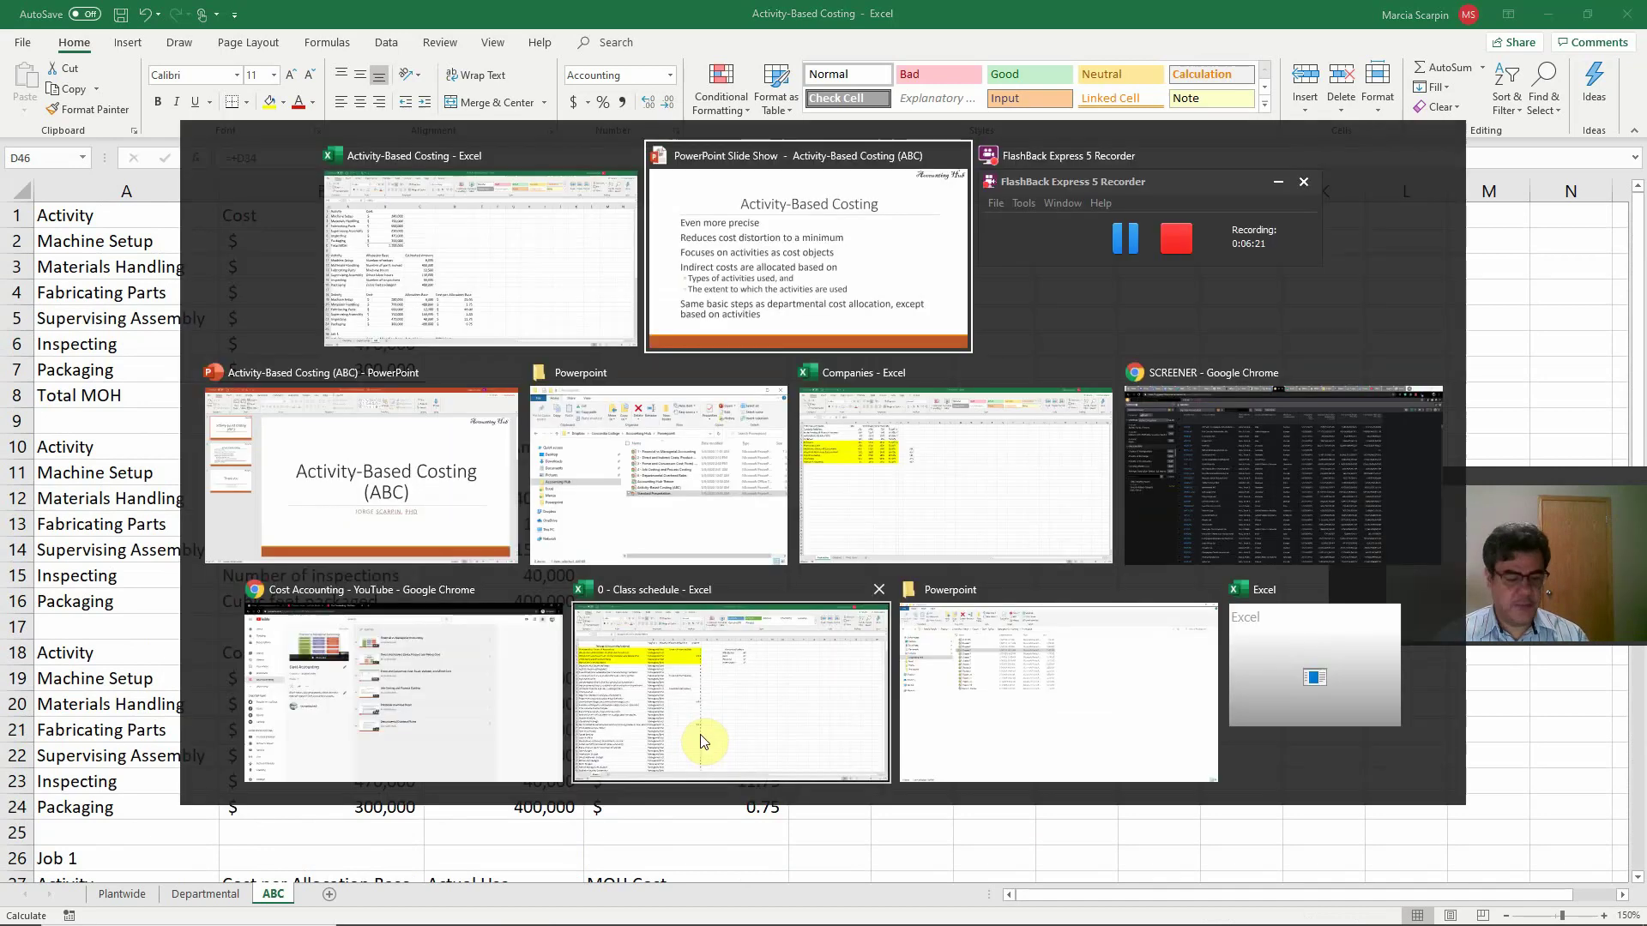